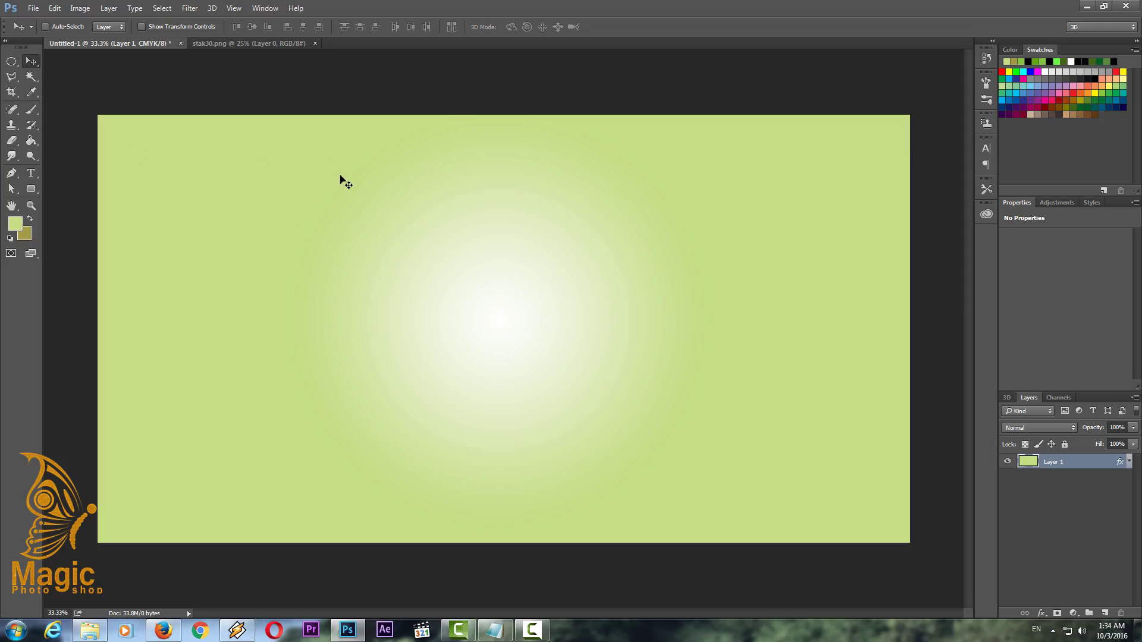
Drag the juice glass from stak30.png onto the Untitled-1 canvas as a new layer.
click(233, 43)
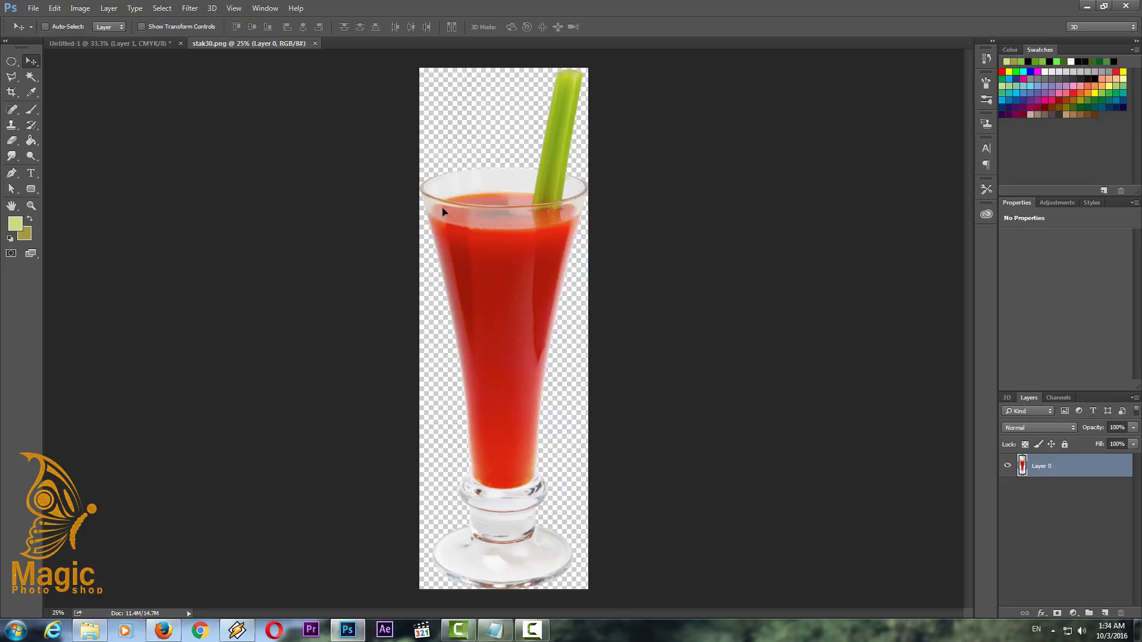
mouse_move(442, 212)
mouse_down()
mouse_move(411, 305)
mouse_move(432, 332)
mouse_up()
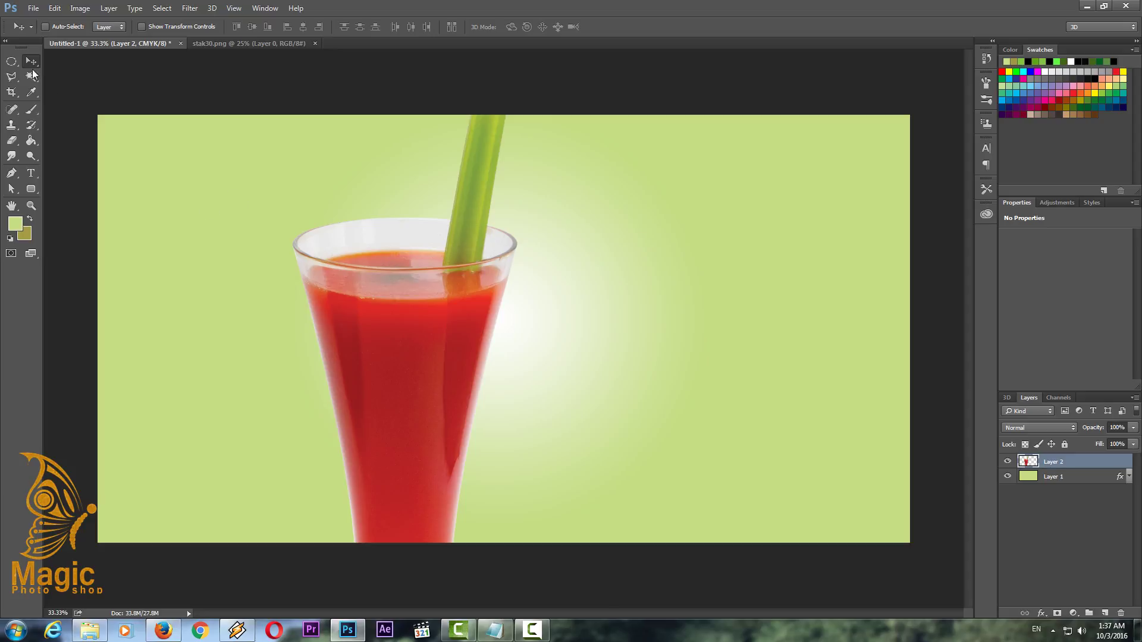
Free Transform the glass down to about 60% and move it up so it is fully visible.
click(11, 61)
right_click(386, 314)
click(416, 435)
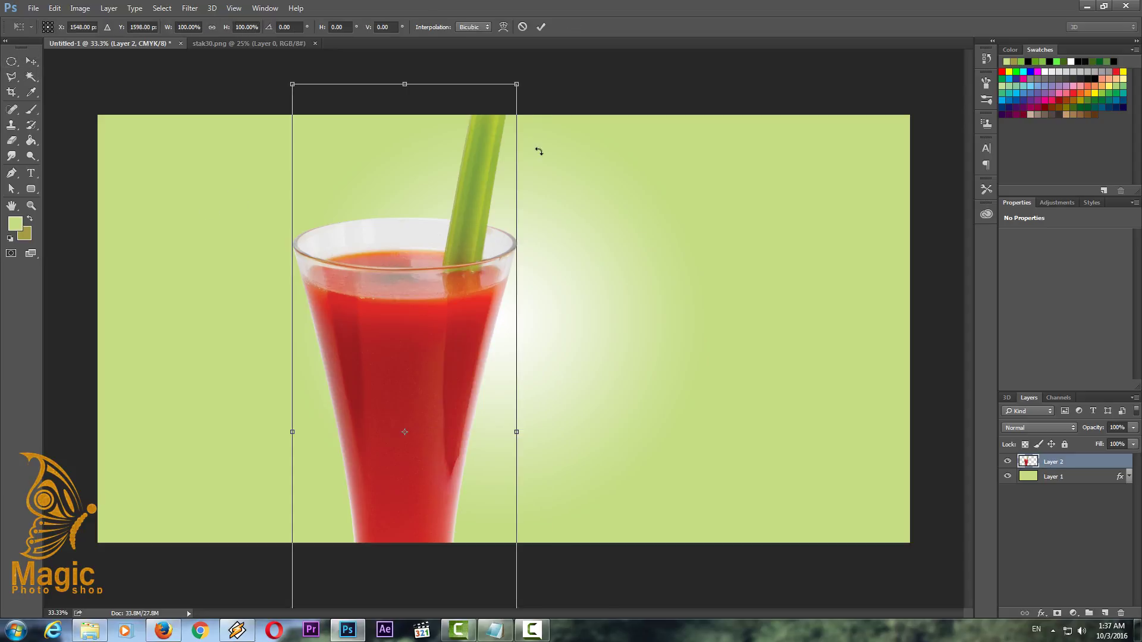
drag(502, 143, 458, 286)
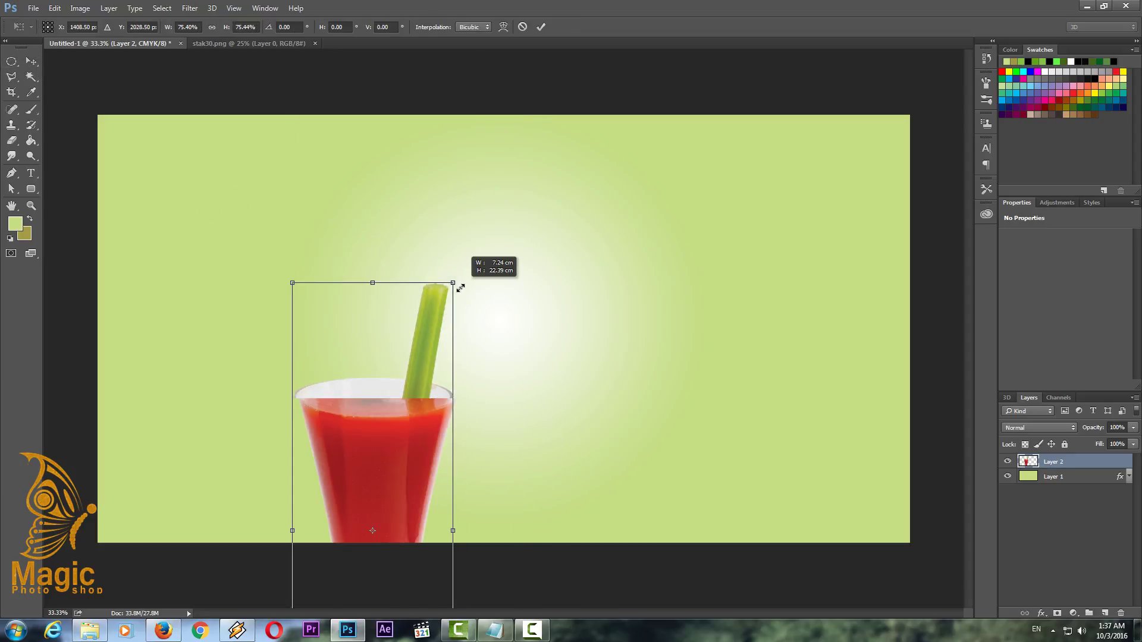
drag(395, 358, 512, 185)
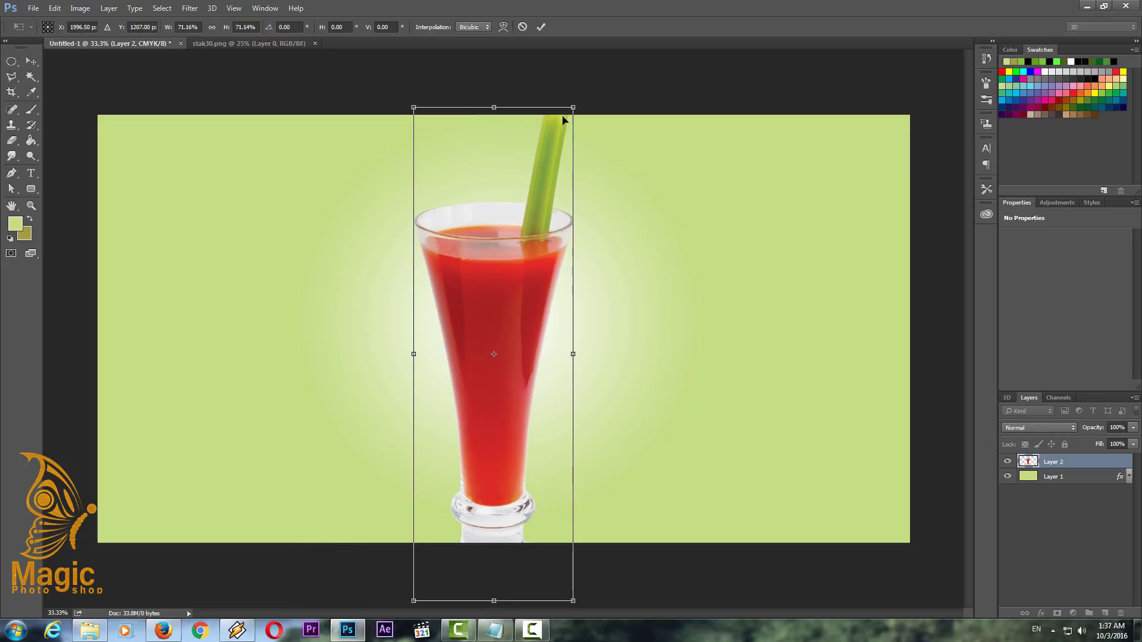
drag(573, 109, 564, 135)
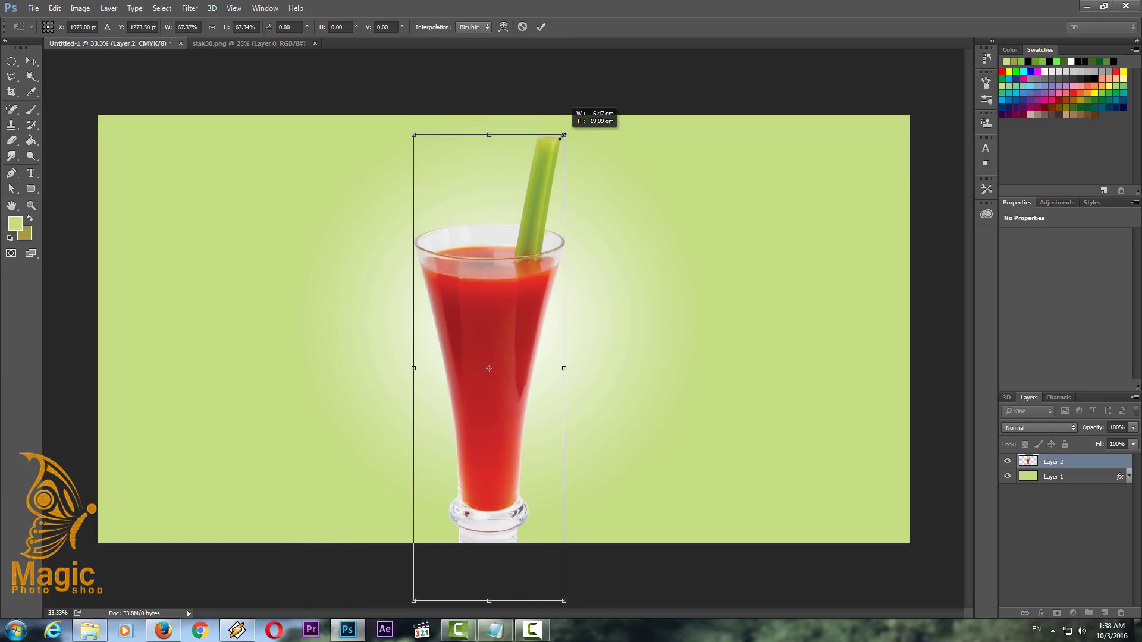
drag(510, 293, 515, 258)
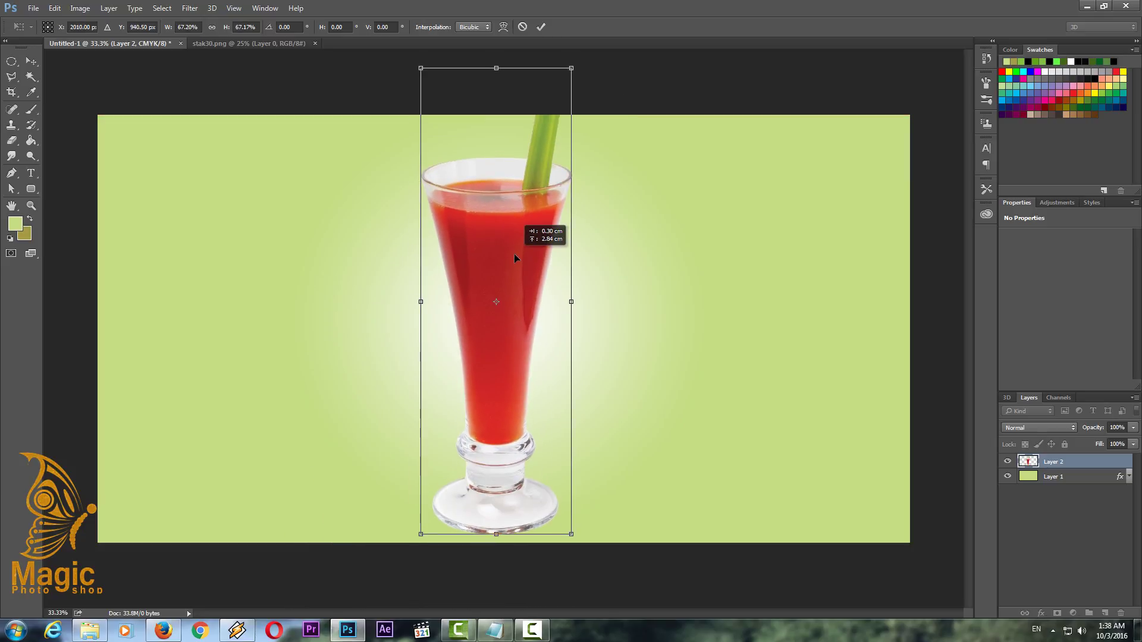
drag(572, 69, 556, 122)
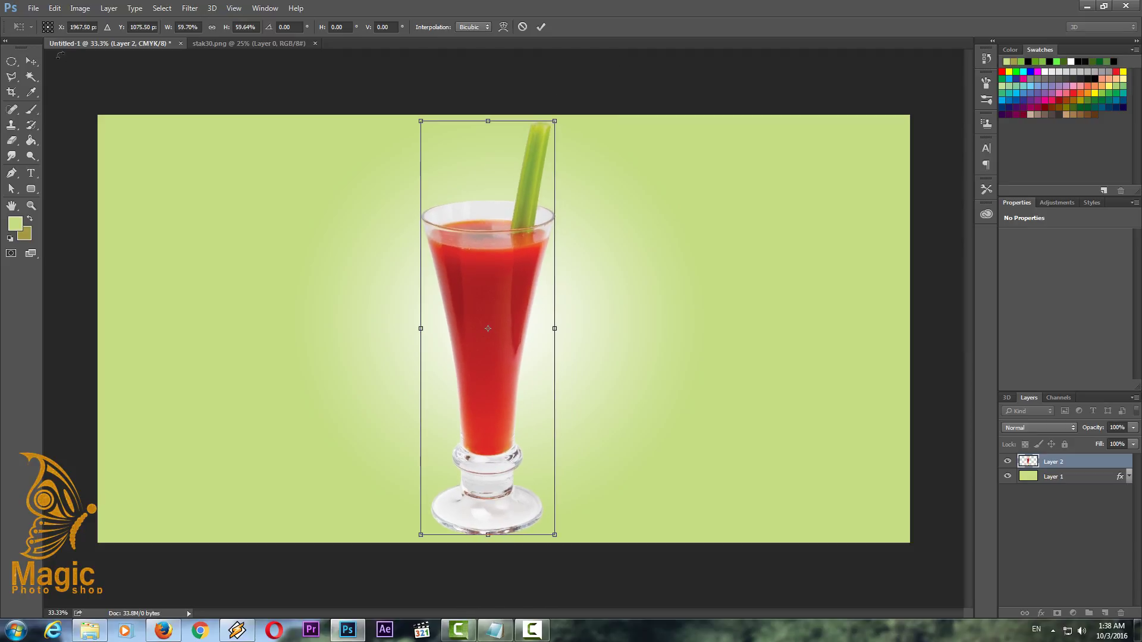
Apply the resize and nudge the glass about 33 px left.
key(v)
click(532, 232)
drag(499, 344, 486, 358)
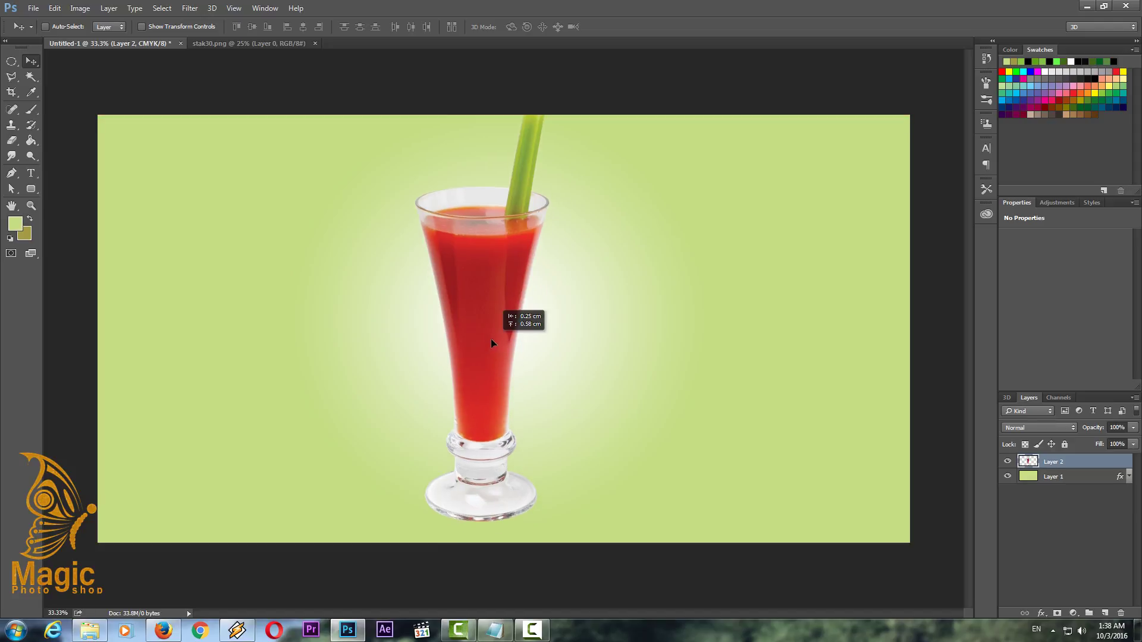
Zoom to 100% and erase the celery stalk down to the rim with an enlarged eraser.
click(11, 141)
click(37, 211)
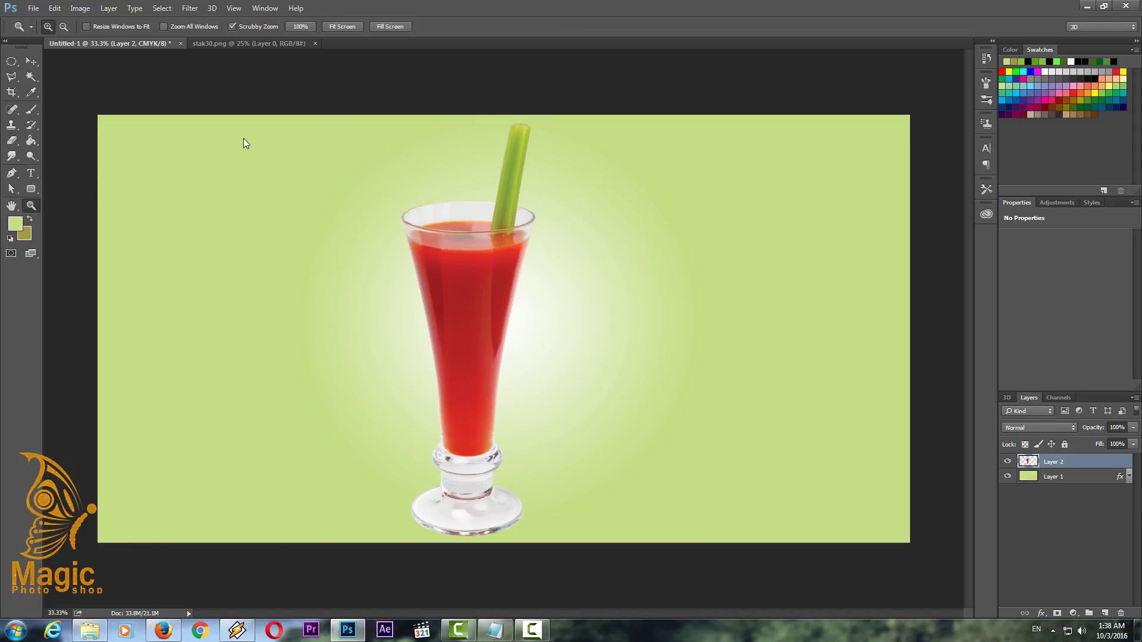
click(512, 209)
click(521, 204)
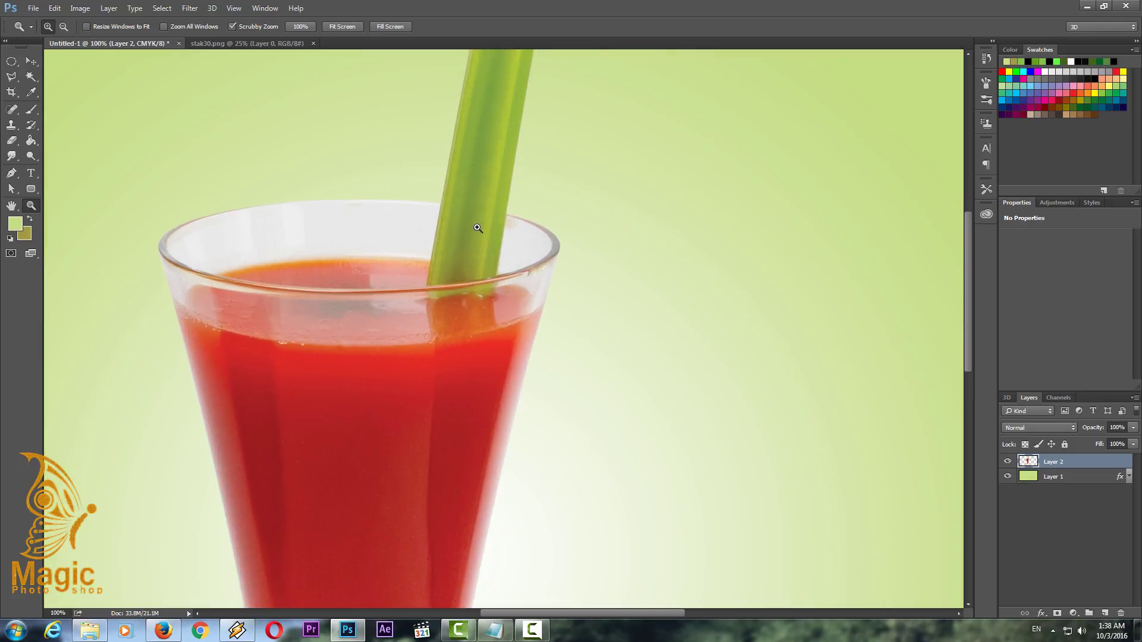
scroll(478, 228, up, 2)
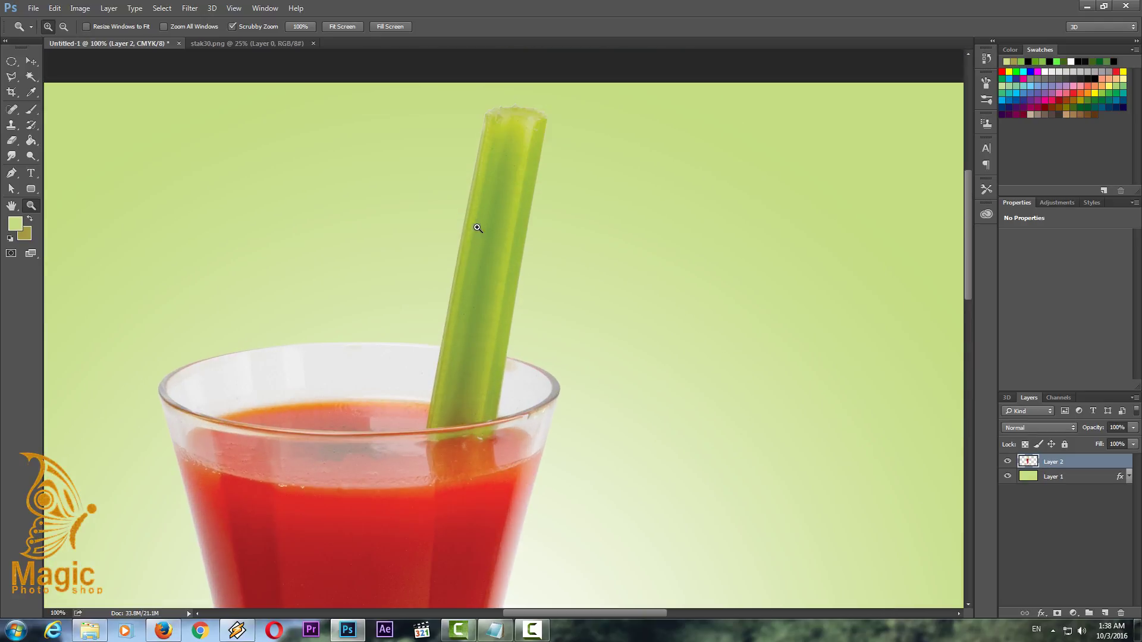
click(12, 141)
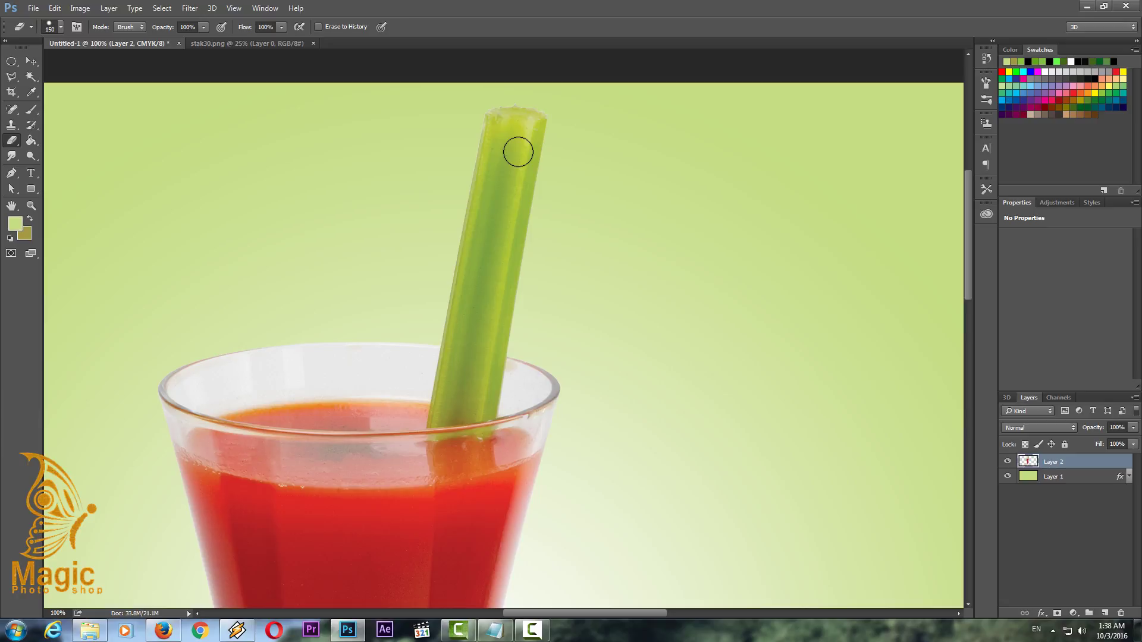
key(bracketright)
mouse_move(518, 152)
mouse_down()
mouse_move(503, 158)
mouse_move(454, 127)
mouse_move(522, 267)
mouse_move(514, 294)
mouse_move(471, 280)
mouse_move(454, 292)
mouse_up()
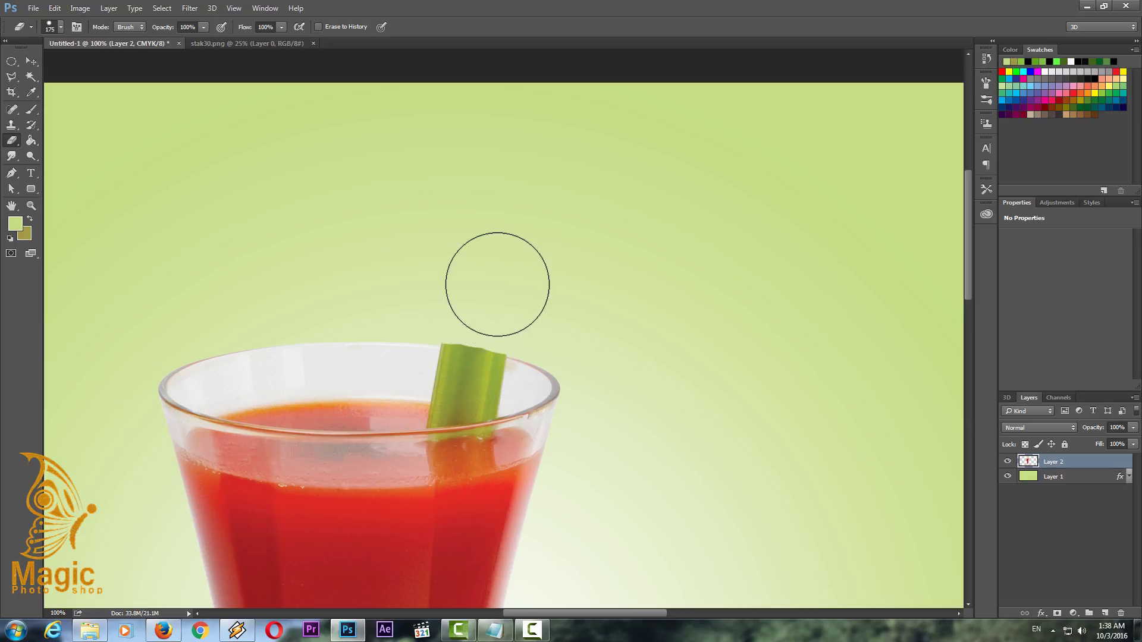
At 400% zoom, smooth the celery's cut edge with a size-20 eraser, then zoom out.
key(ctrl+plus)
key(ctrl+plus)
key(ctrl+plus)
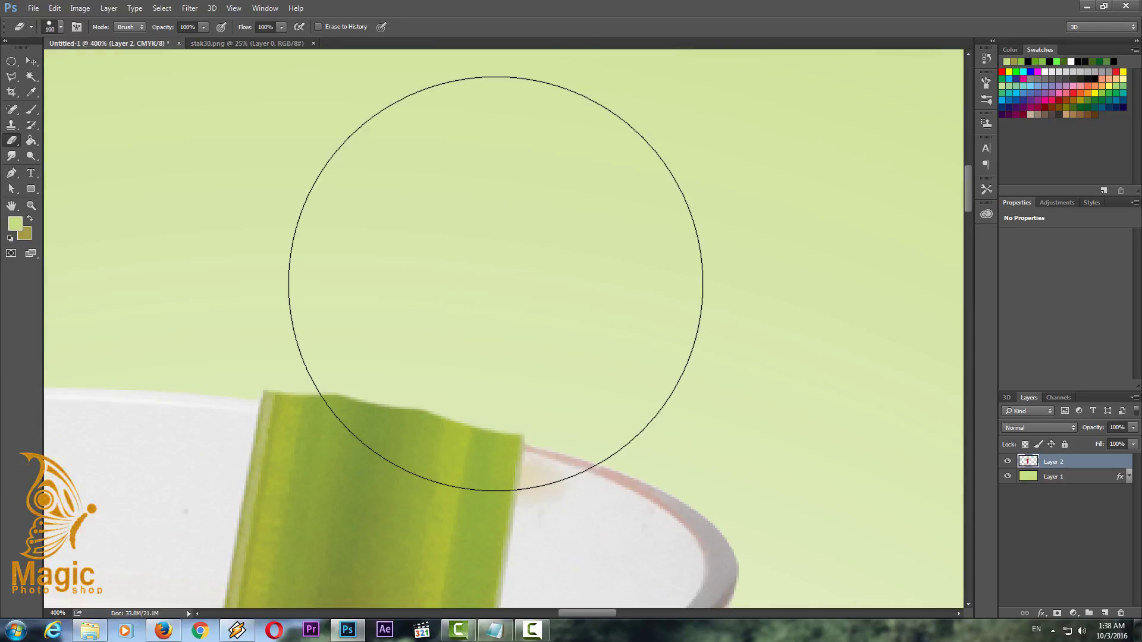
key(bracketleft)
key(bracketleft)
key(bracketleft)
key(bracketleft)
key(bracketleft)
key(bracketleft)
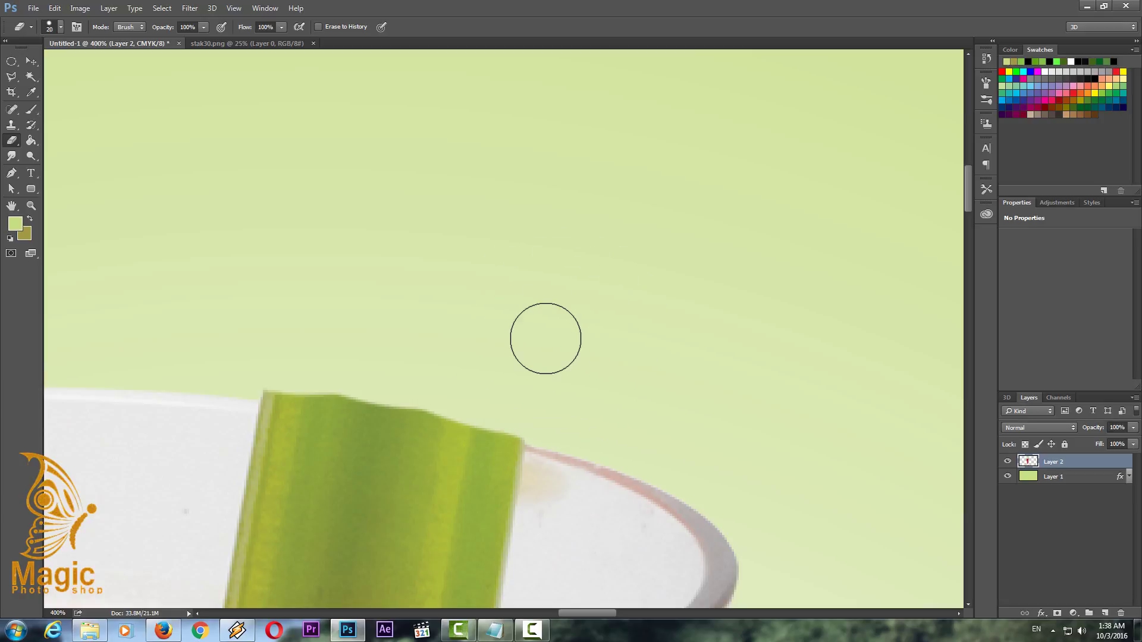
key(bracketleft)
mouse_move(530, 421)
mouse_down()
mouse_move(319, 382)
mouse_move(561, 426)
mouse_move(400, 398)
mouse_move(484, 425)
mouse_move(288, 382)
mouse_move(375, 404)
mouse_up()
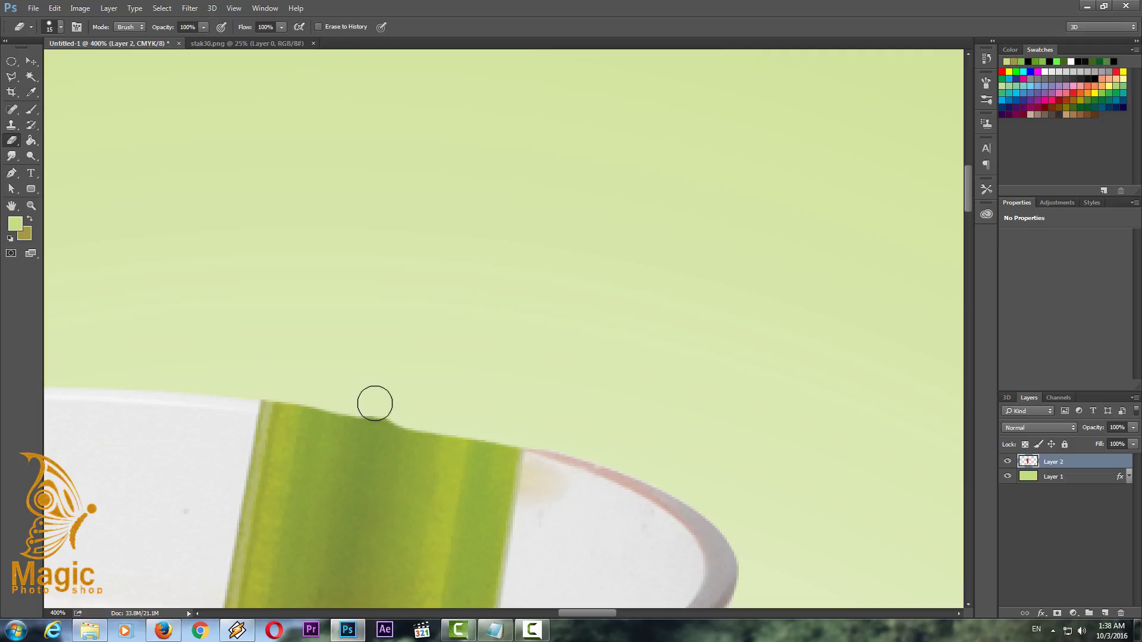
key(ctrl+minus)
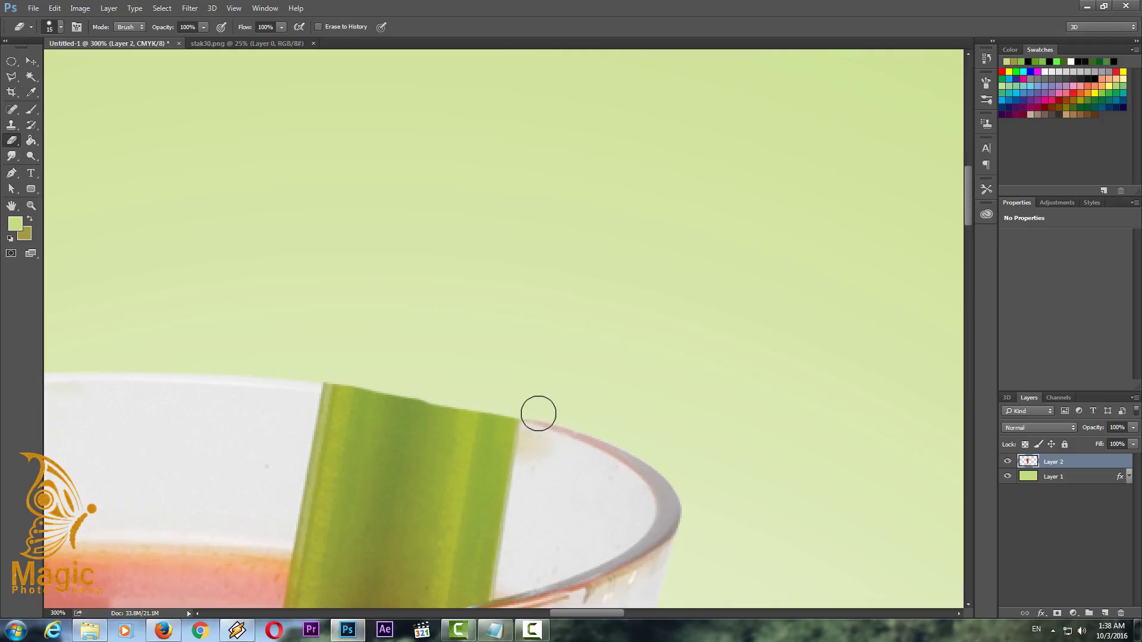
key(ctrl+minus)
key(ctrl+minus)
key(ctrl+minus)
key(ctrl+minus)
key(ctrl+minus)
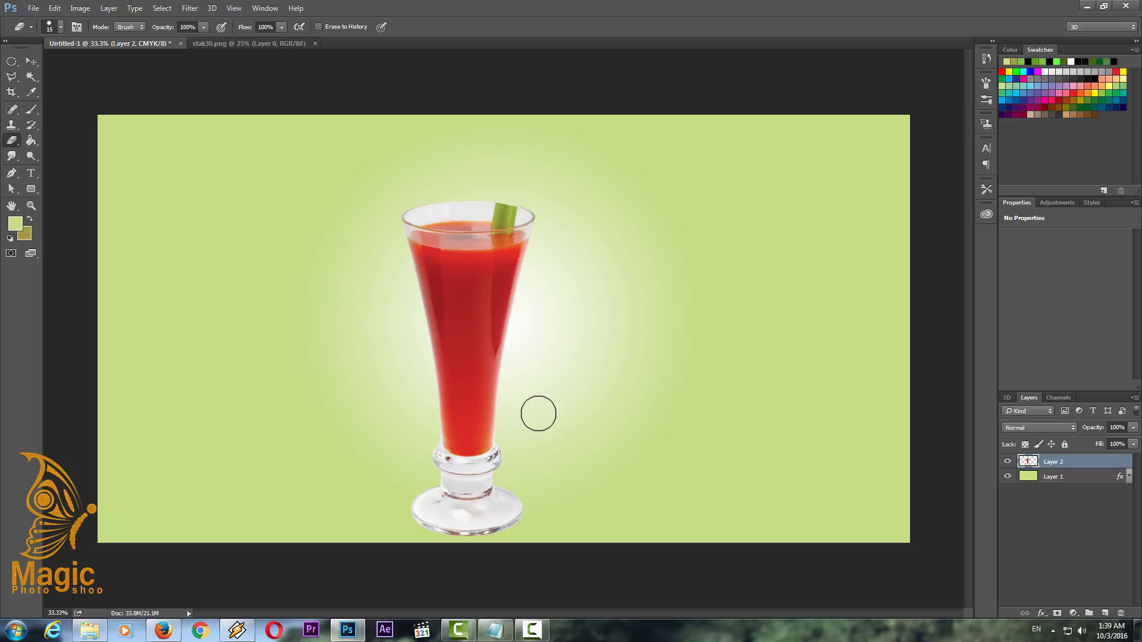
Move the glass up about 44 px and give Layer 2 an olive Color Overlay.
click(31, 62)
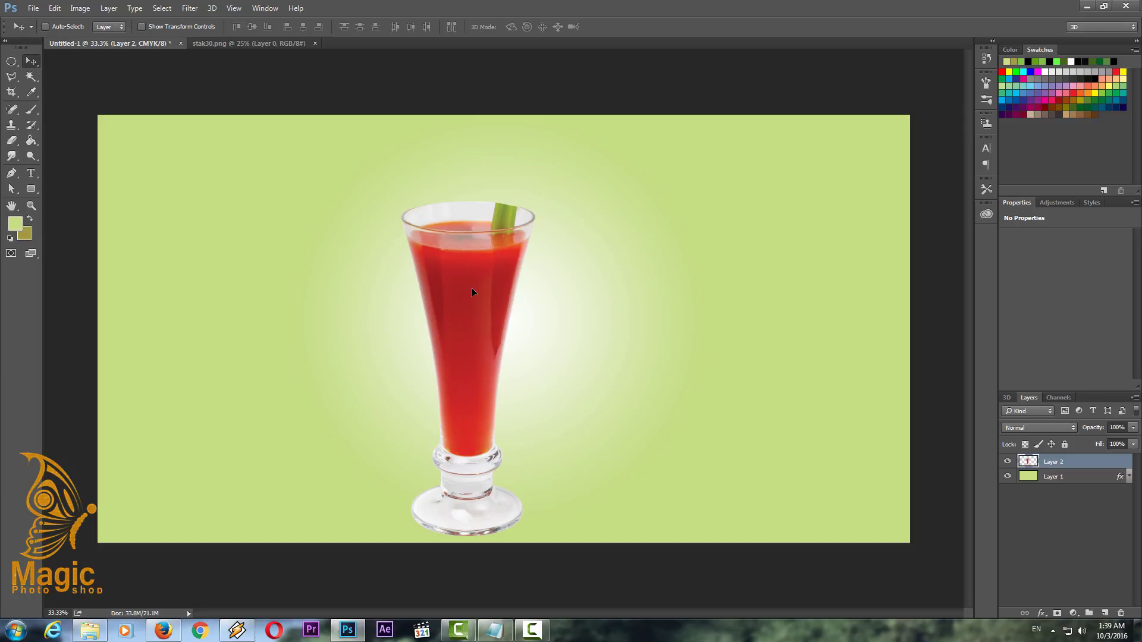
drag(471, 292, 470, 265)
right_click(1059, 466)
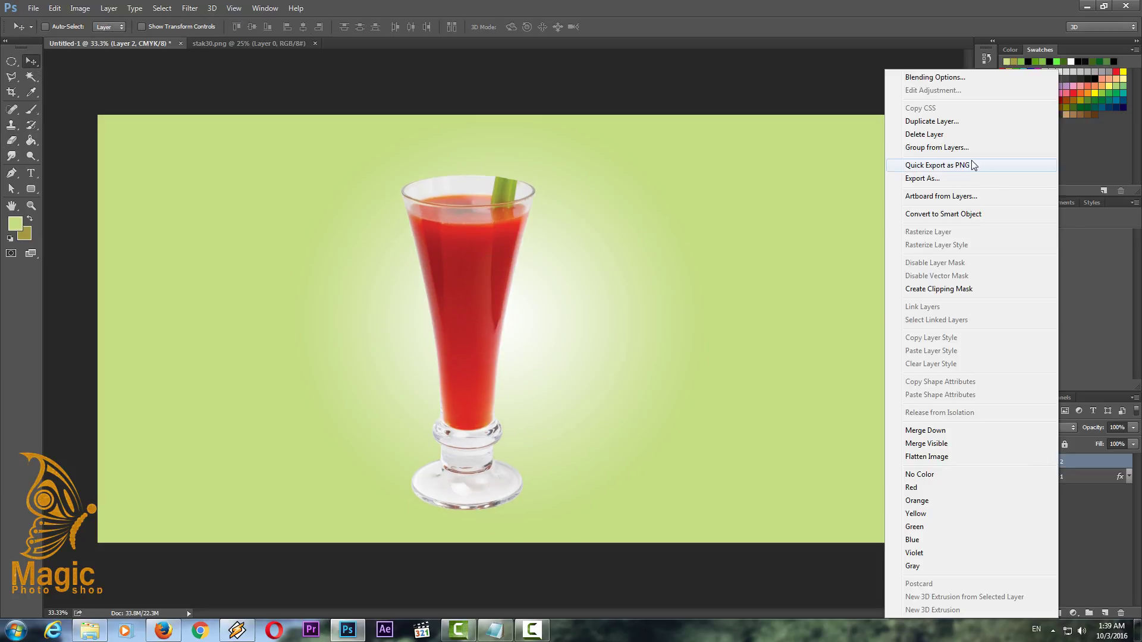
click(923, 76)
click(713, 383)
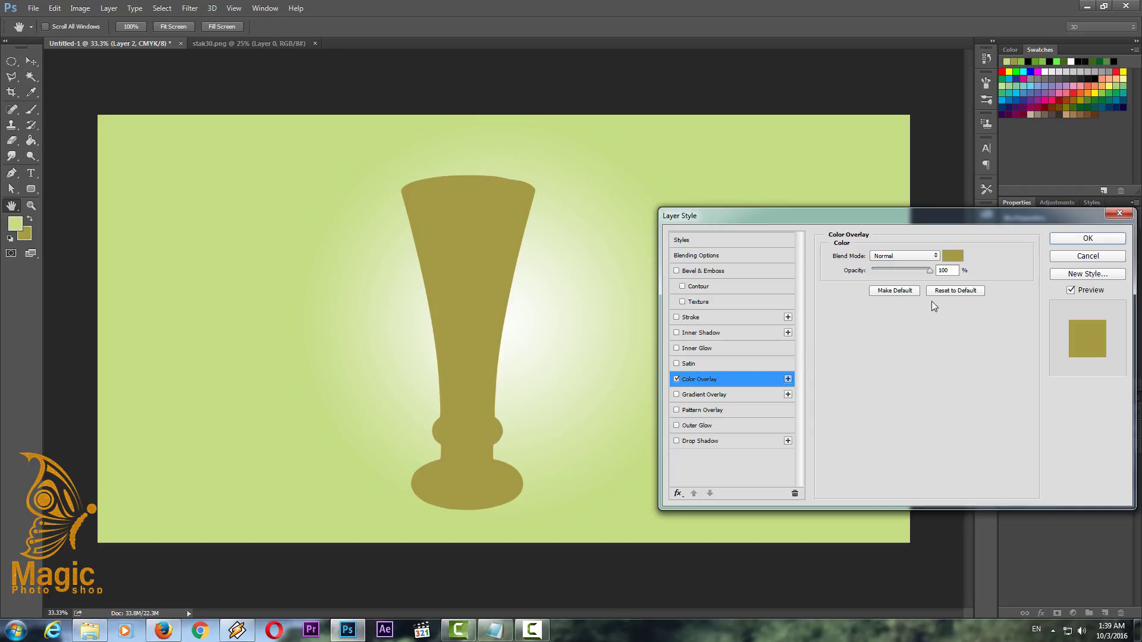
click(1067, 241)
Collapse Layer 2's effects and duplicate the layer.
click(1129, 462)
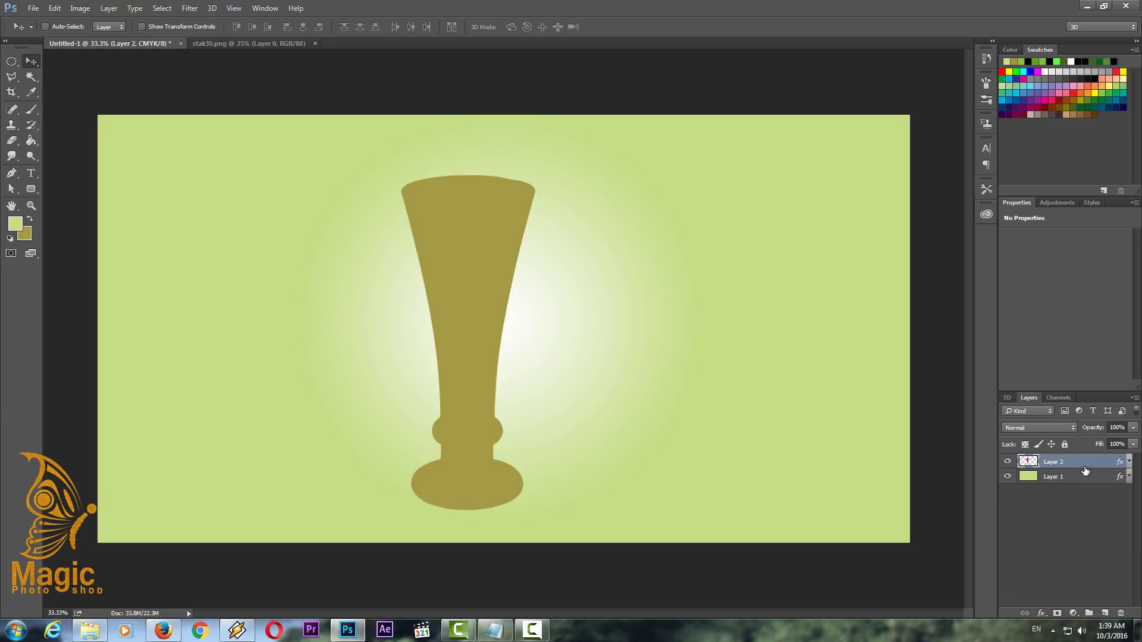
right_click(1087, 466)
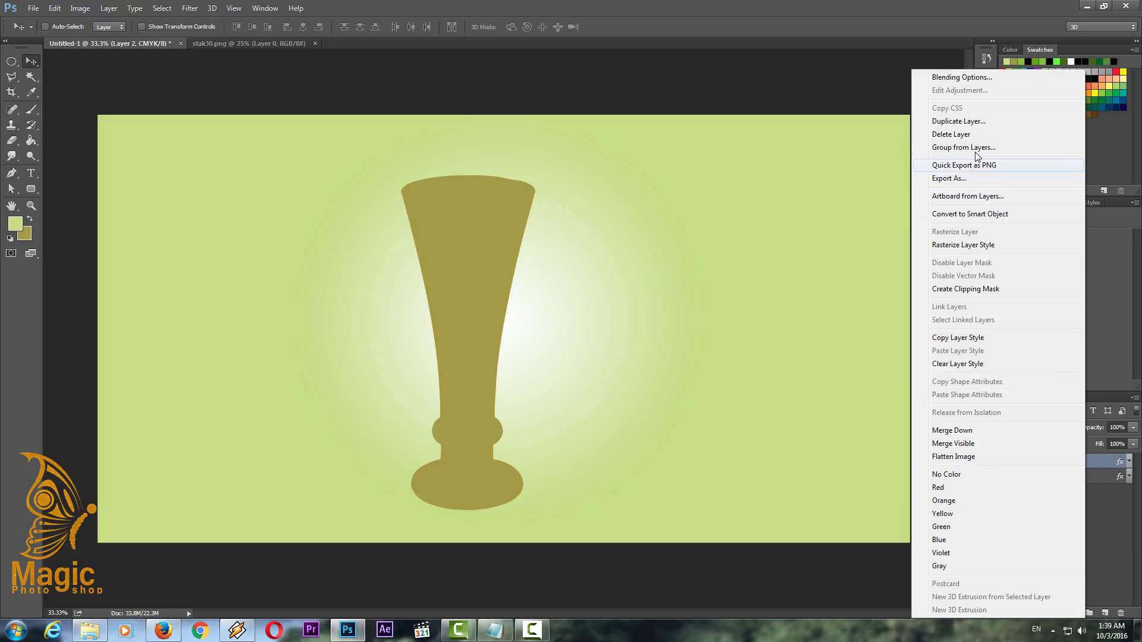
click(951, 121)
Create Layer 2 copy and rasterize its layer style.
key(Return)
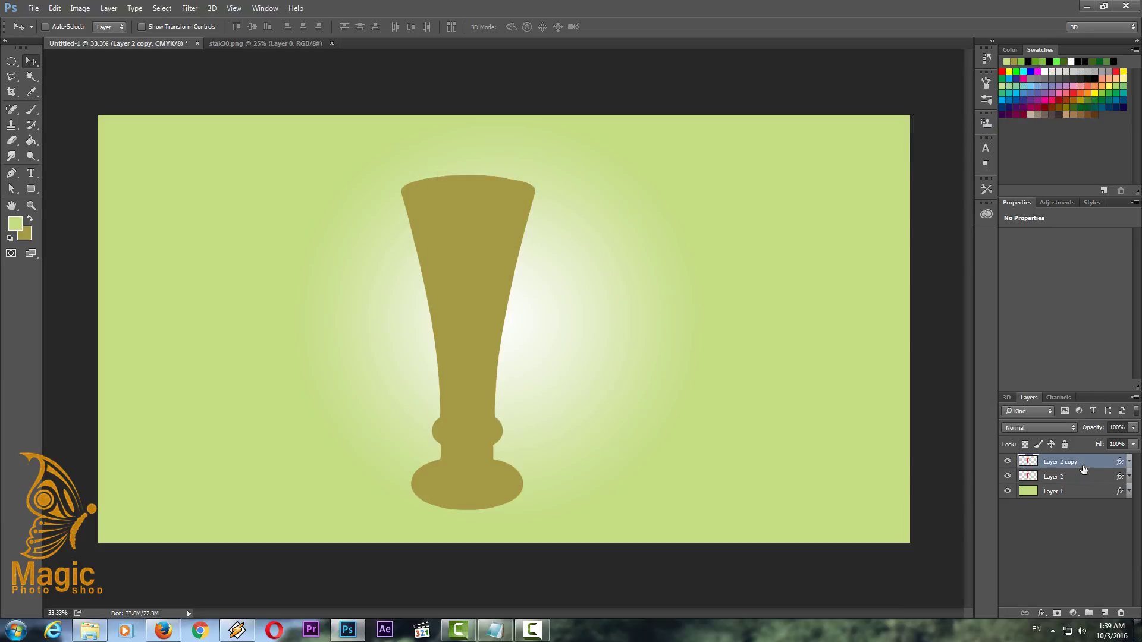
right_click(1081, 462)
click(959, 245)
Load the glass as a selection, contract it, invert it, and add a layer mask.
ctrl+click(1029, 464)
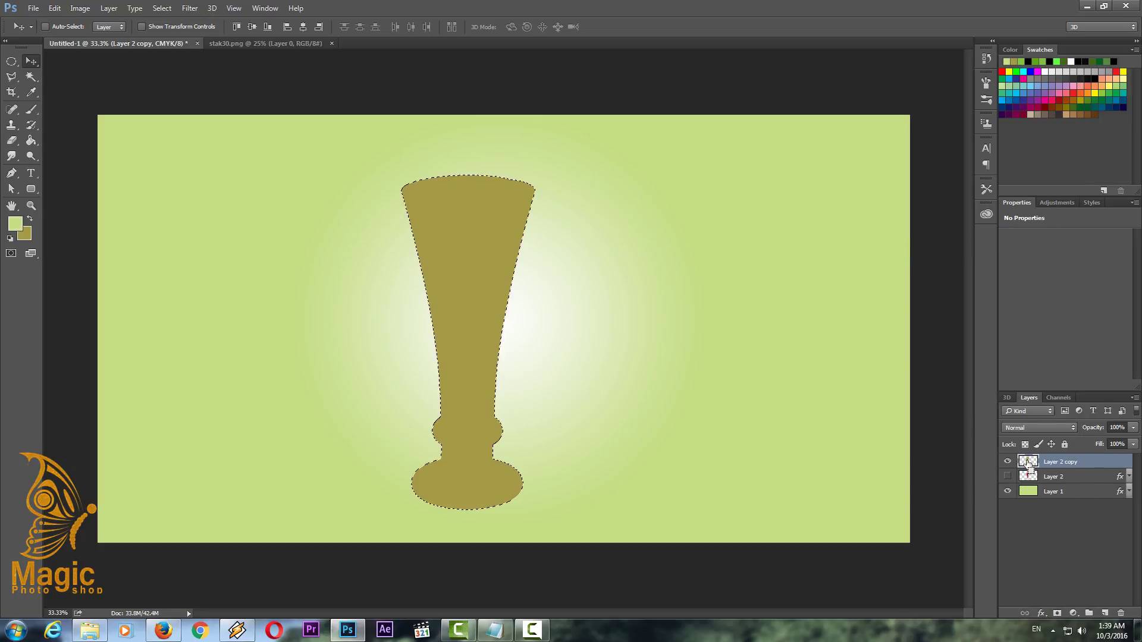
click(135, 8)
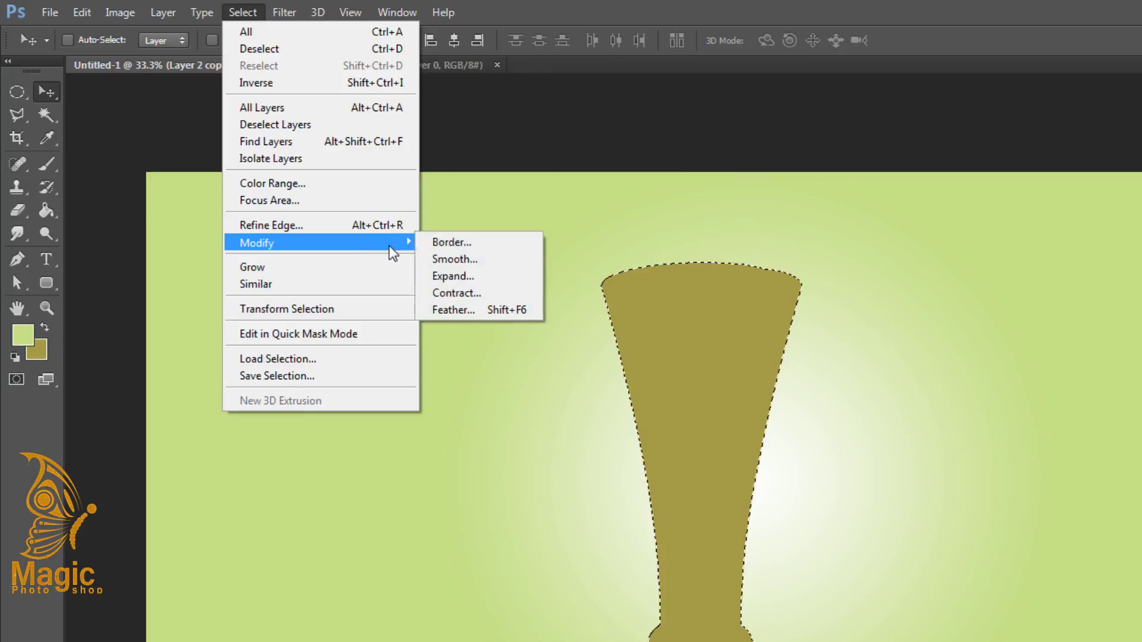
click(476, 293)
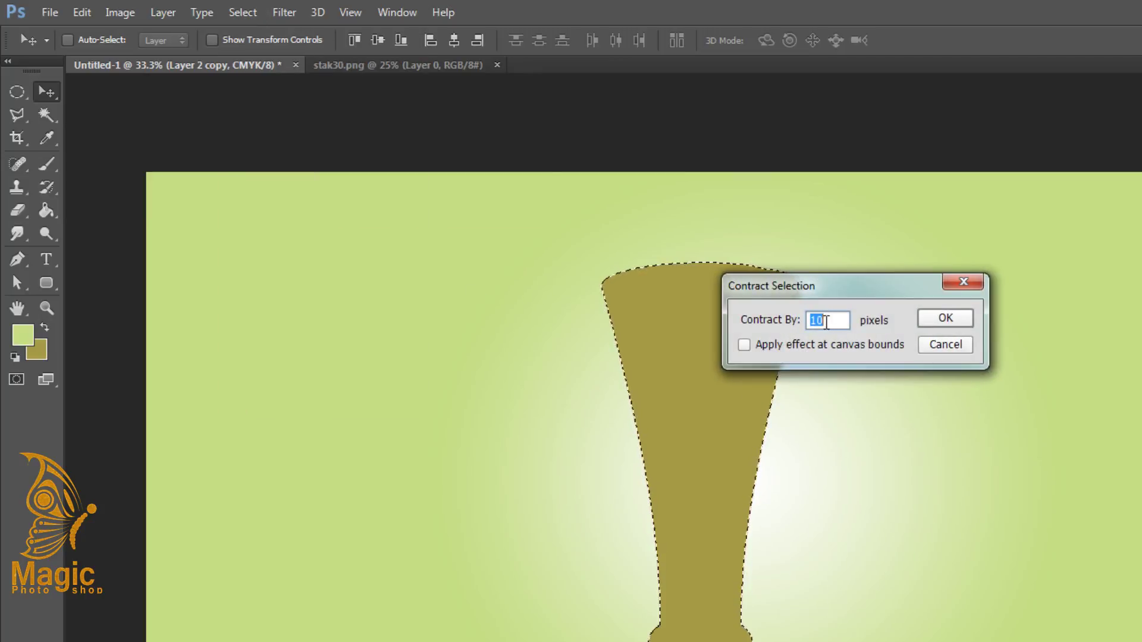
click(942, 319)
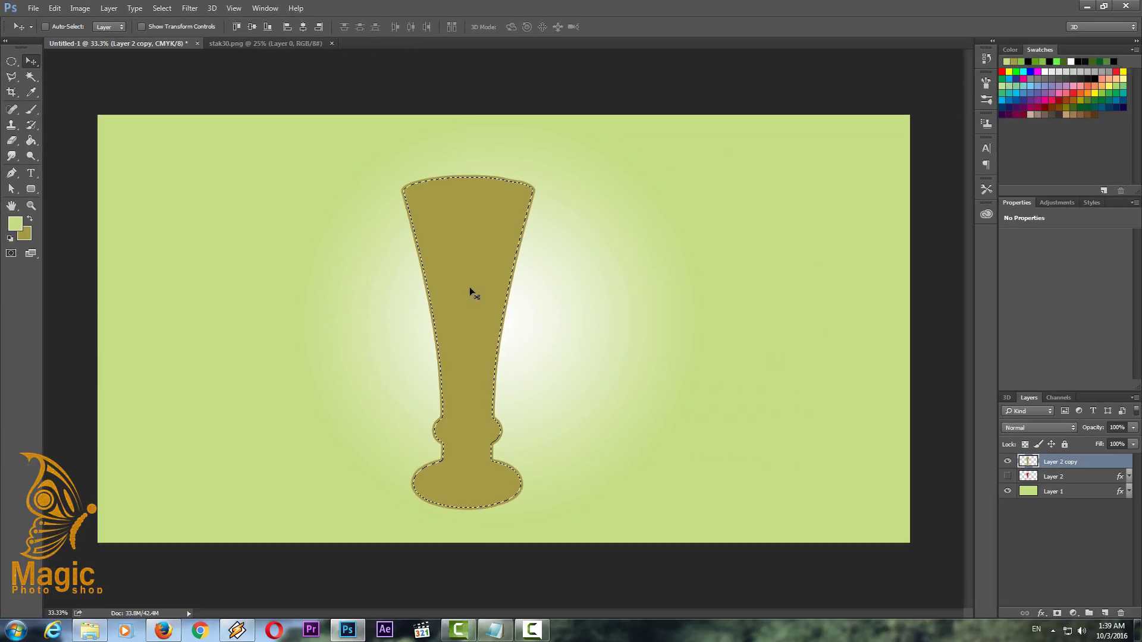
click(162, 8)
click(192, 55)
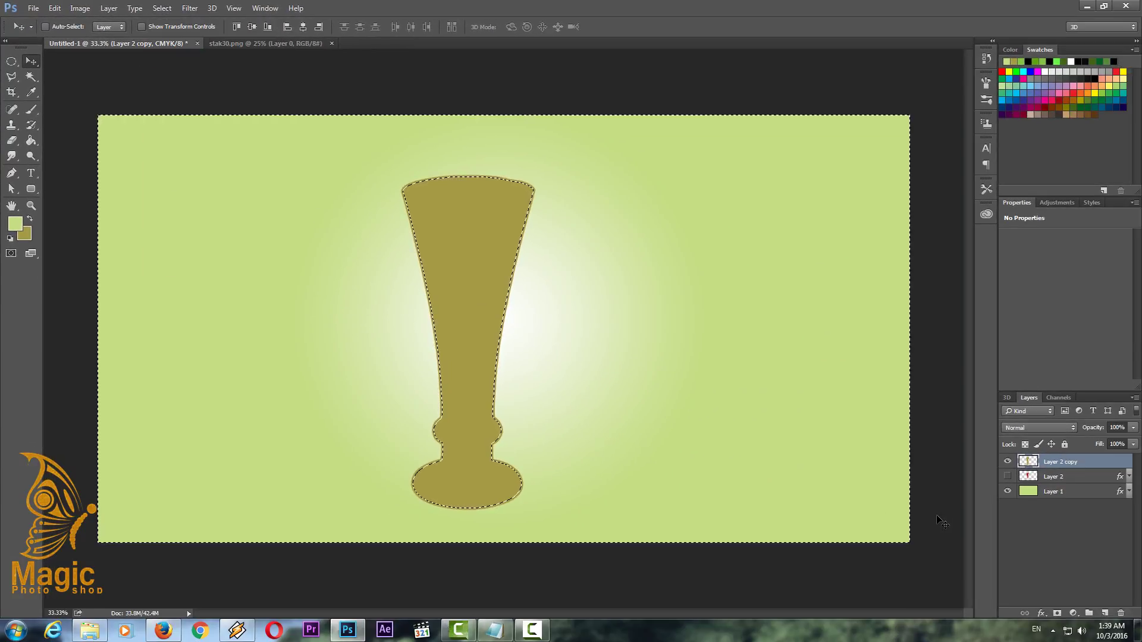
click(1057, 613)
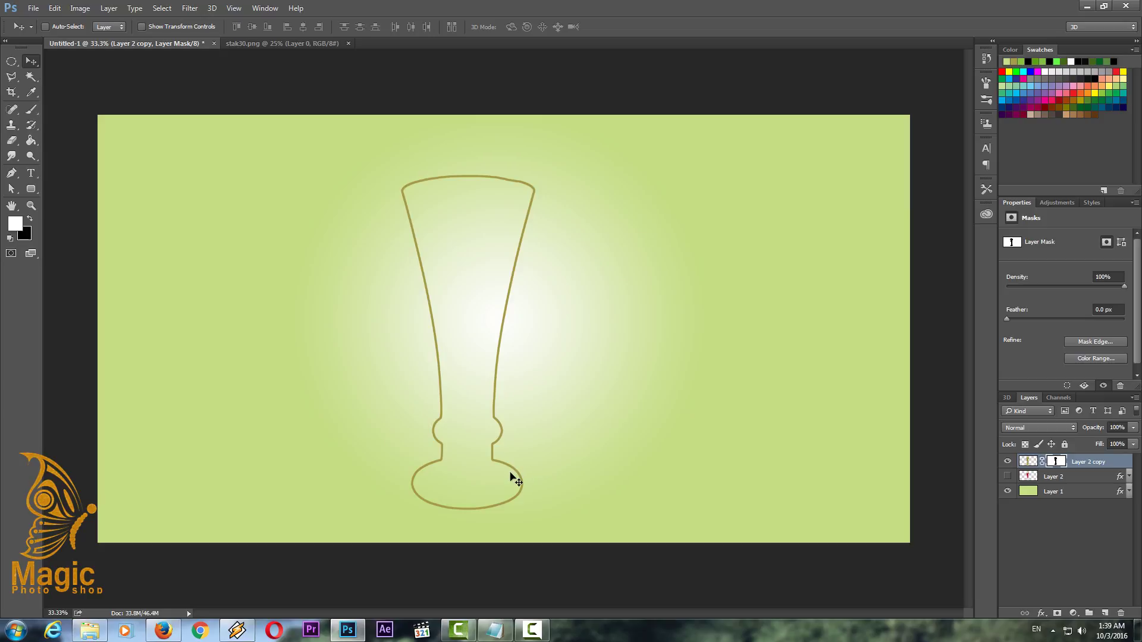
Nudge the glass outline, convert it to a smart object, then rasterize it to bake in the mask.
drag(515, 481, 520, 471)
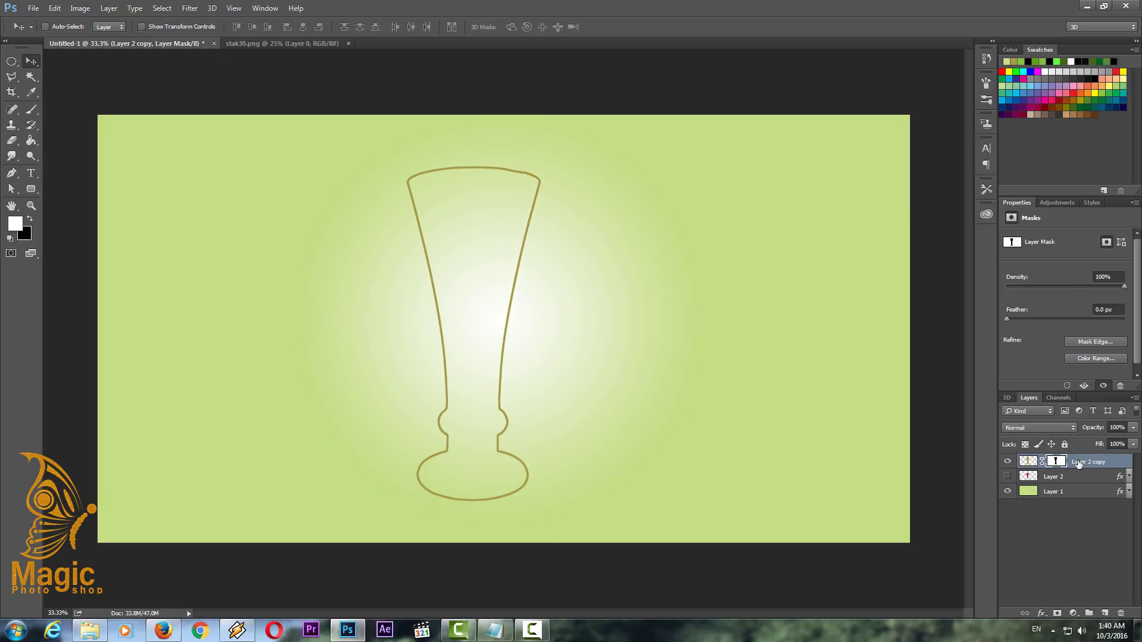
right_click(1078, 463)
click(951, 216)
right_click(1070, 463)
click(933, 259)
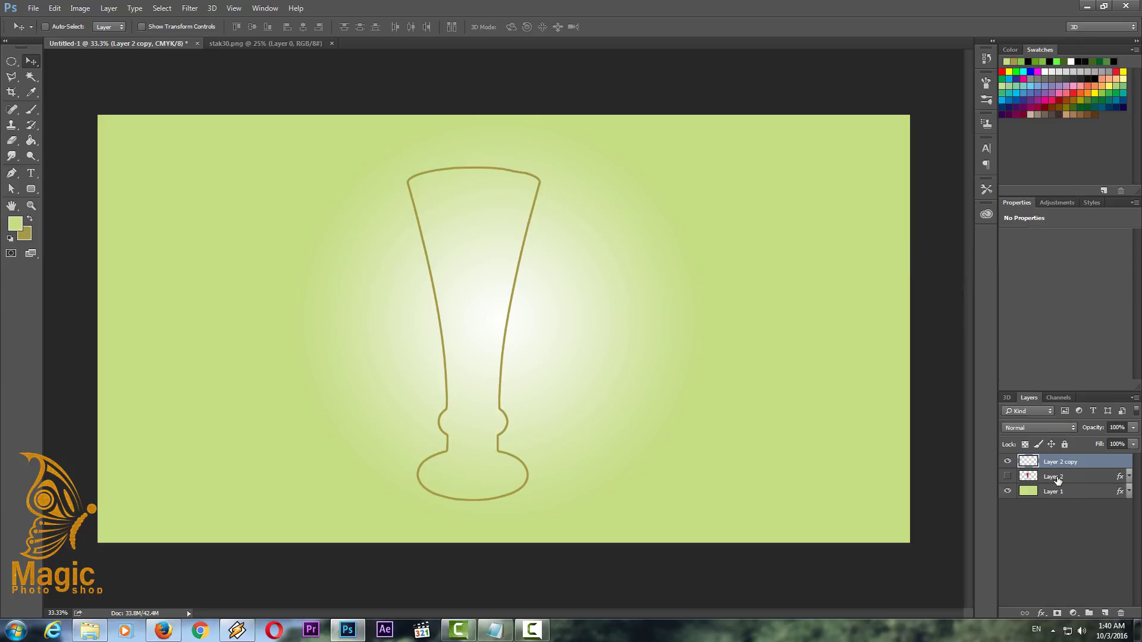
Delete the hidden original Layer 2.
click(1057, 481)
key(Delete)
click(1052, 468)
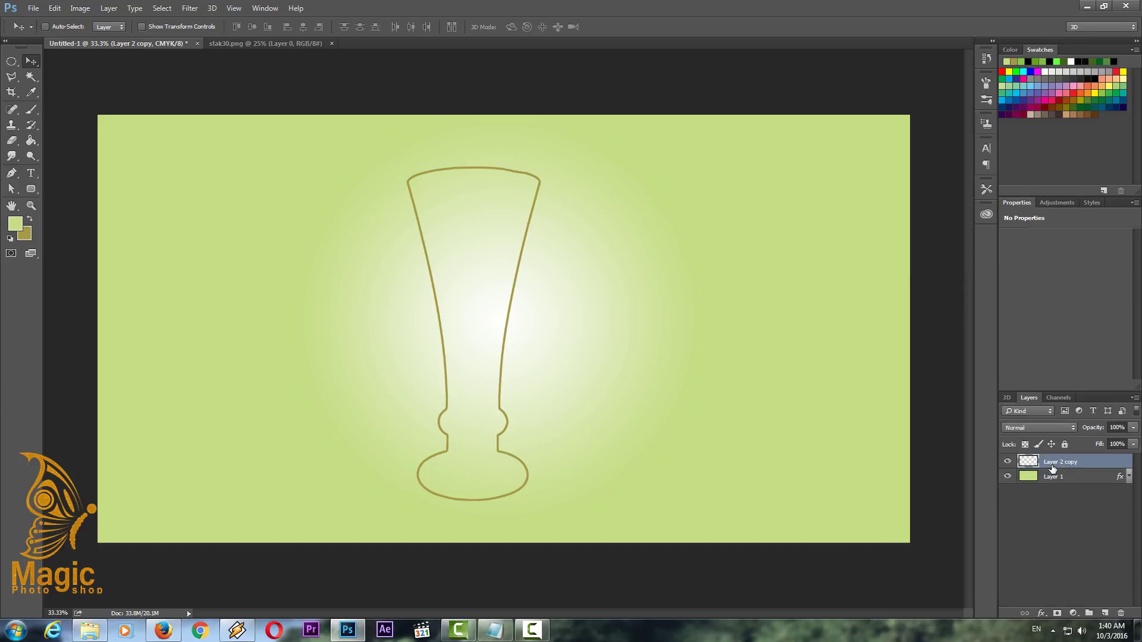
Free Transform the glass outline to 83.6%, move it slightly up and right, and apply.
mouse_move(462, 314)
mouse_down()
mouse_move(484, 301)
mouse_move(473, 309)
mouse_up()
click(11, 61)
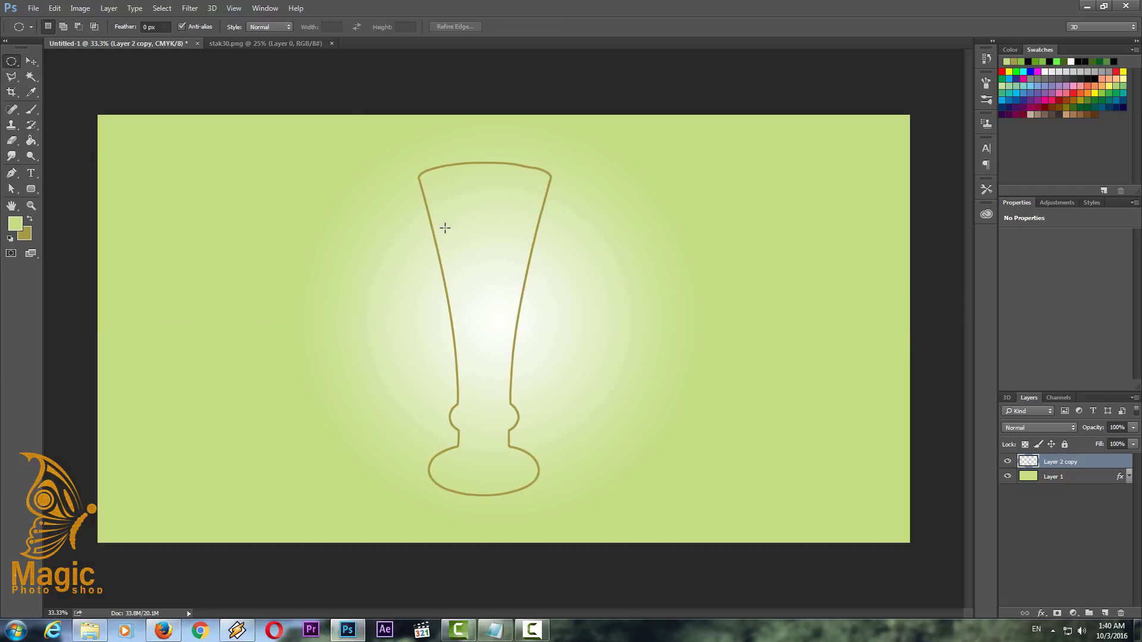
right_click(445, 228)
click(503, 334)
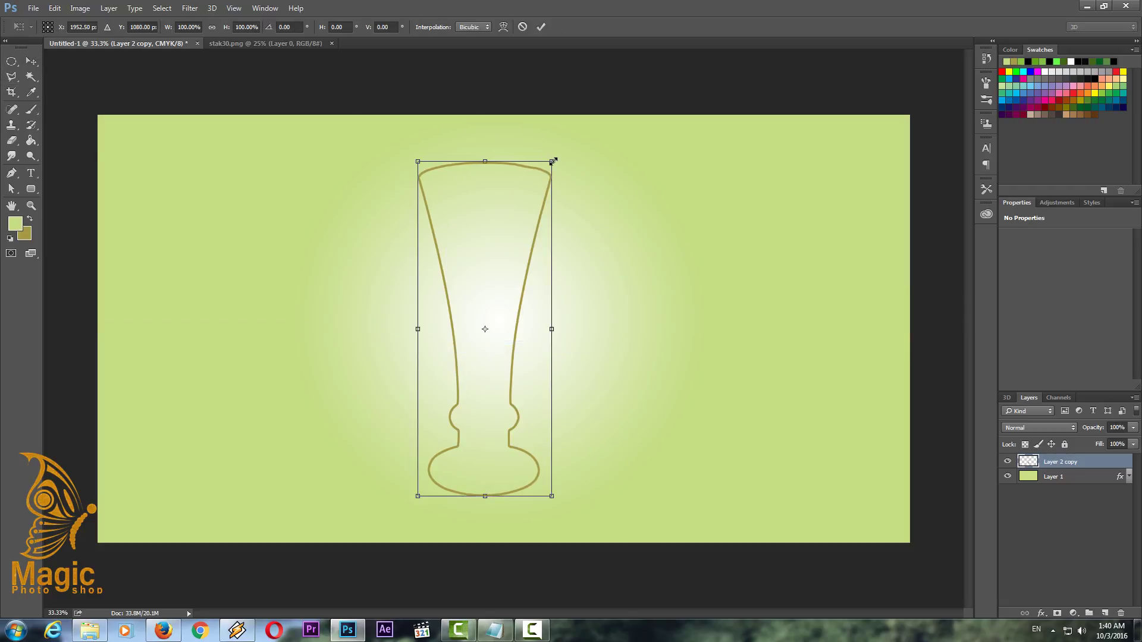
drag(553, 160, 531, 215)
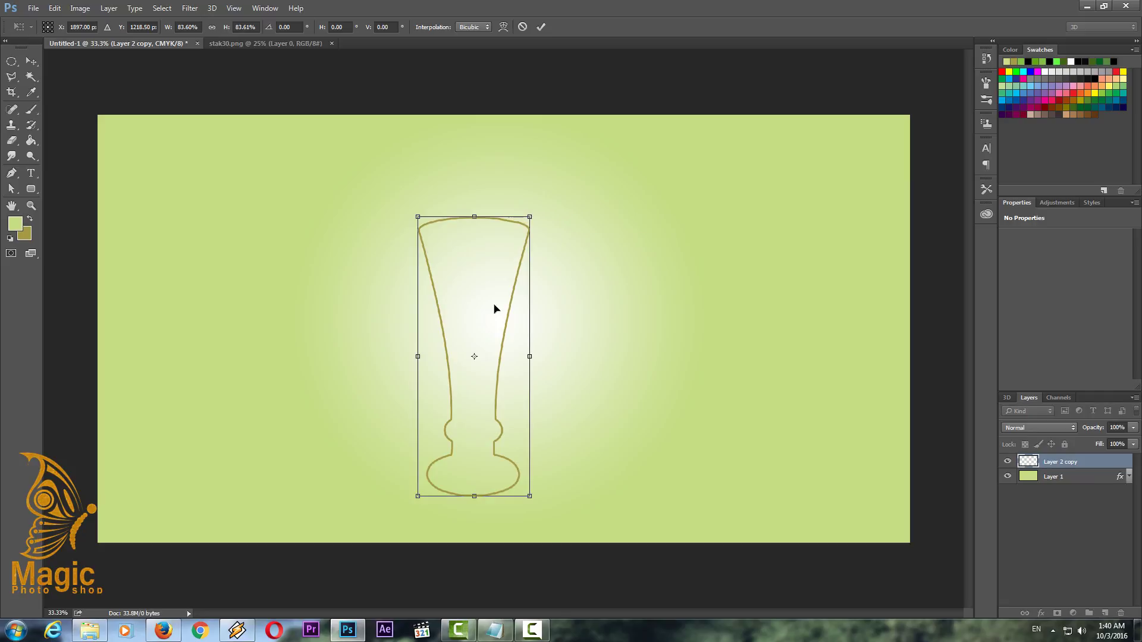
drag(495, 307, 502, 290)
click(31, 61)
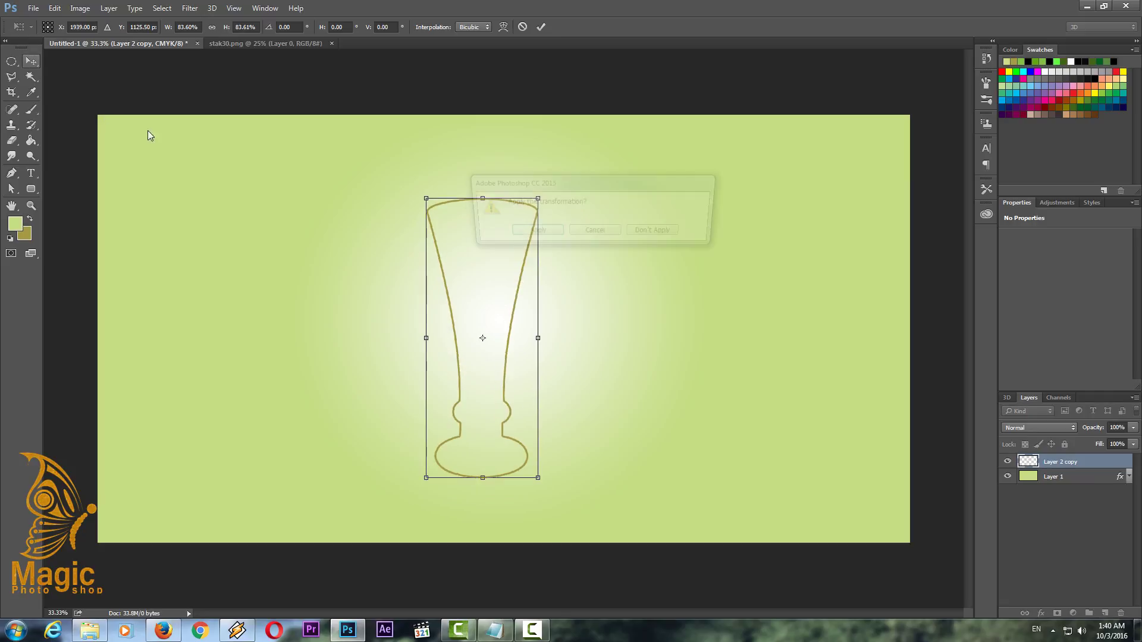
click(528, 232)
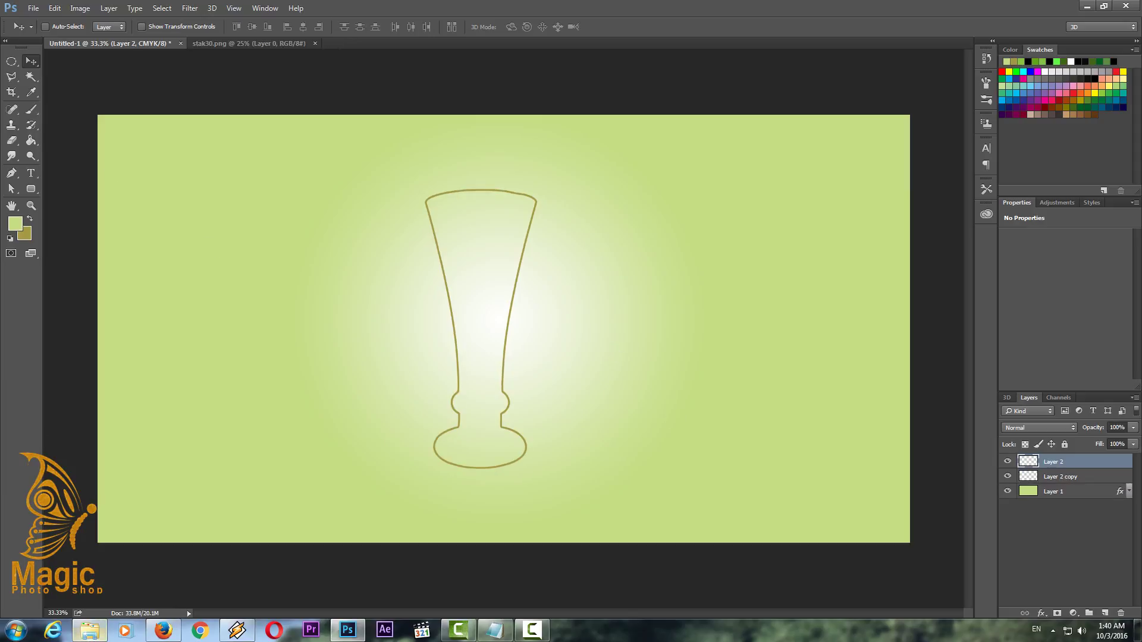
Select an ellipse around the glass base and fill it olive with the Paint Bucket.
click(12, 63)
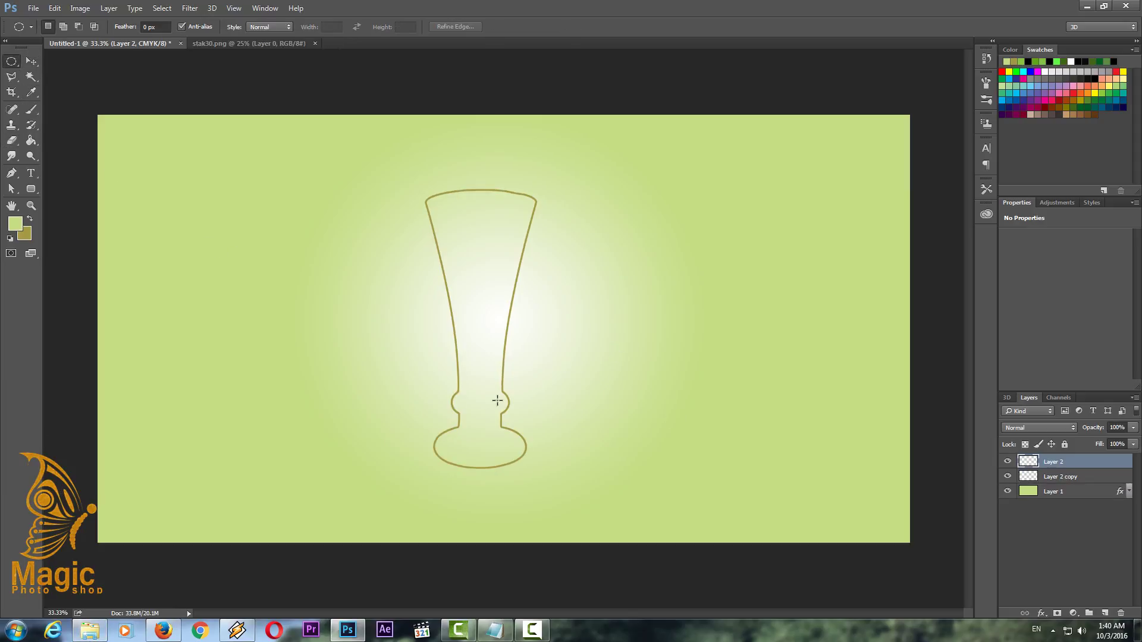
mouse_move(408, 403)
mouse_down()
mouse_move(559, 523)
mouse_move(509, 482)
mouse_up()
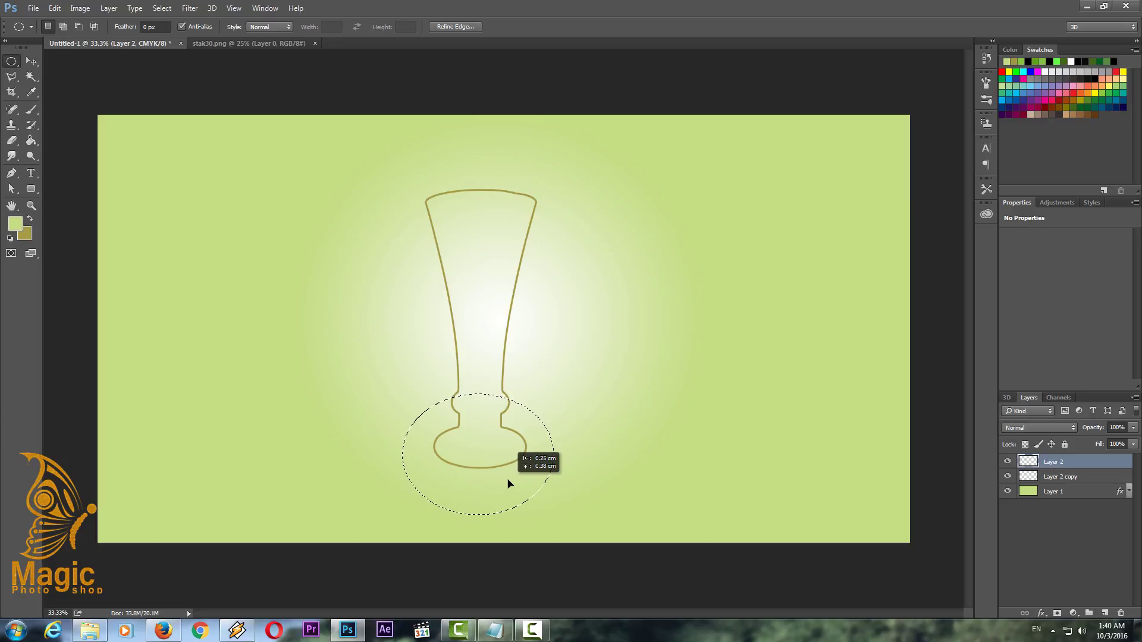
drag(508, 486, 509, 479)
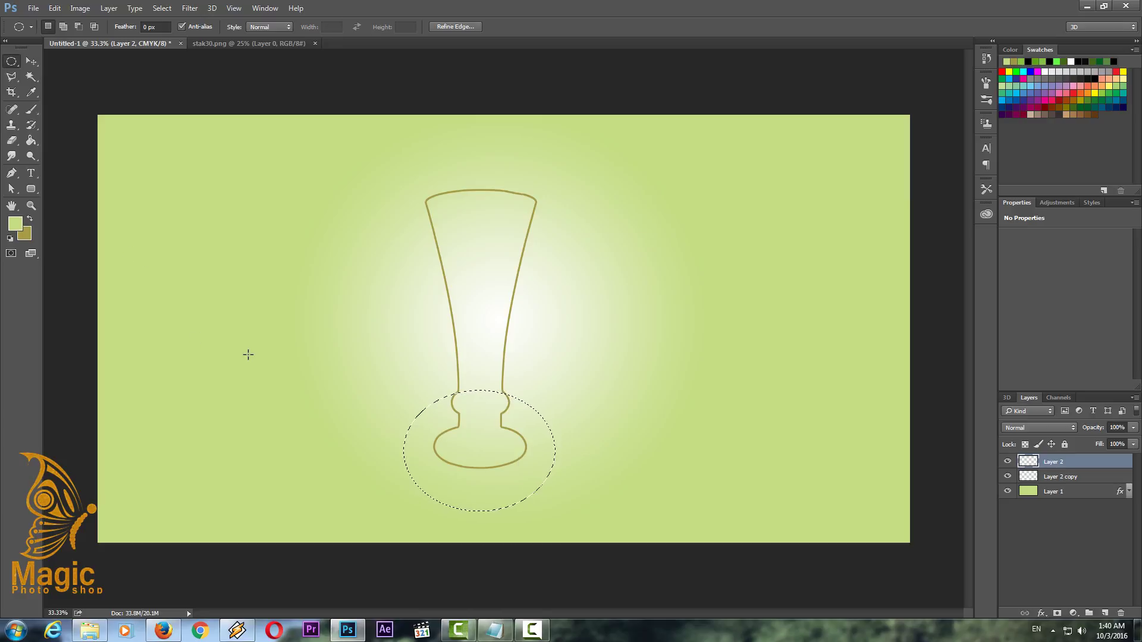
key(x)
key(g)
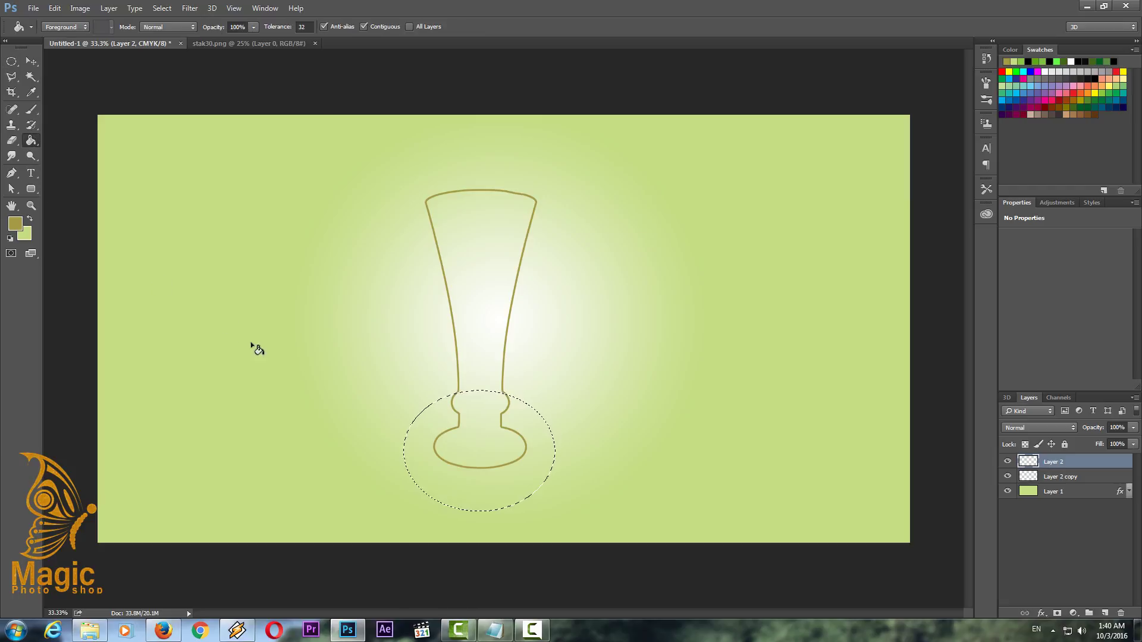
click(473, 458)
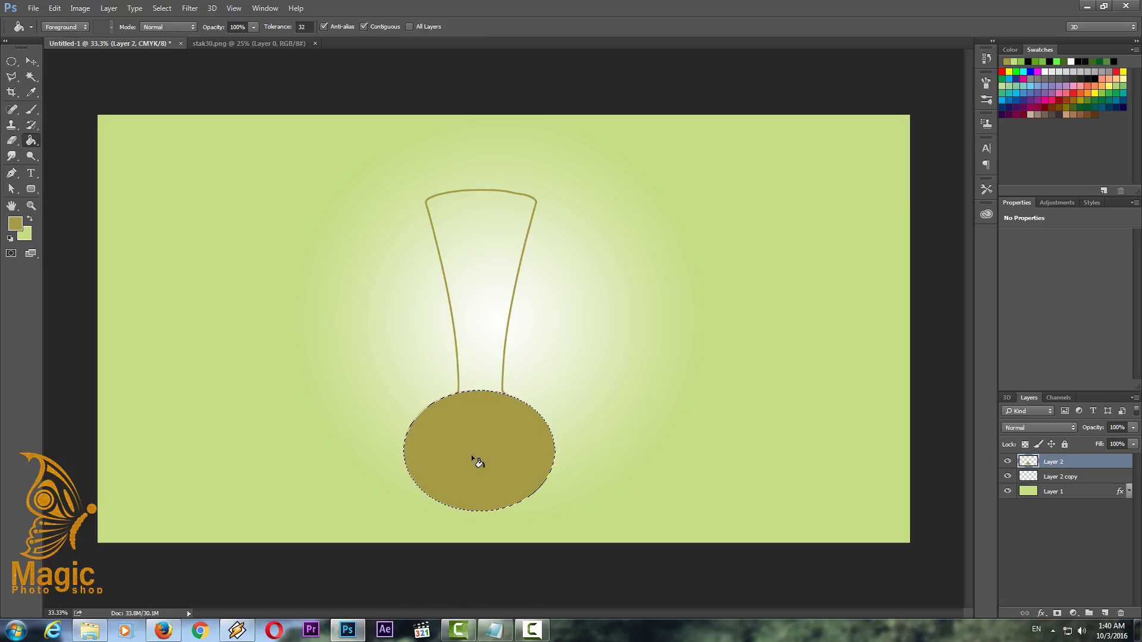
Contract the ellipse selection by 10 px and delete the inside, leaving an olive ring.
click(11, 61)
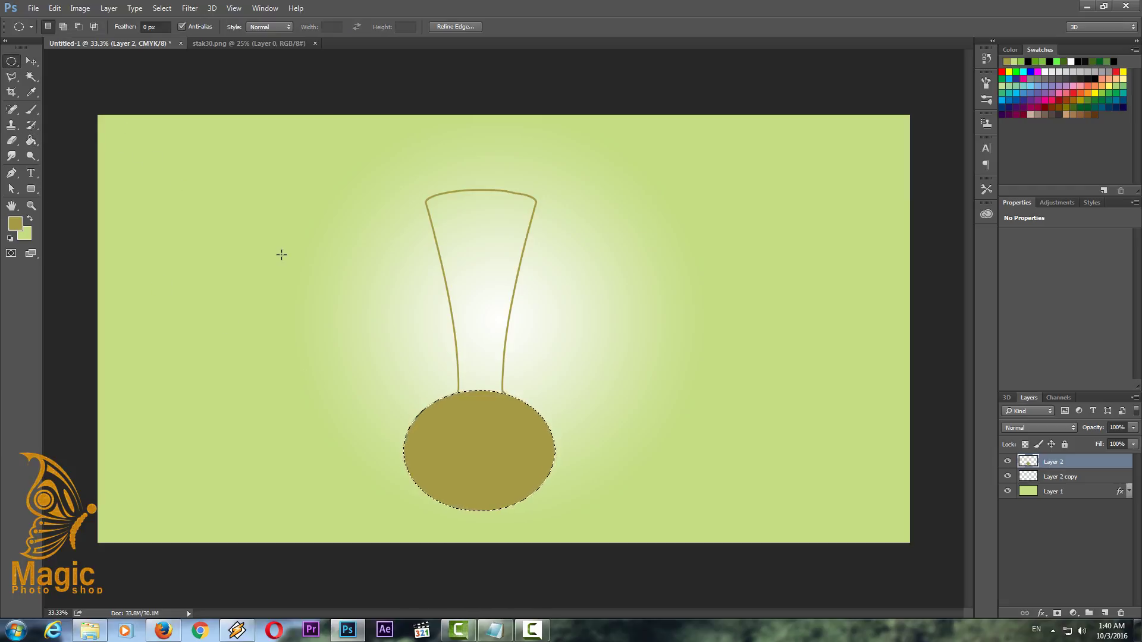
click(162, 8)
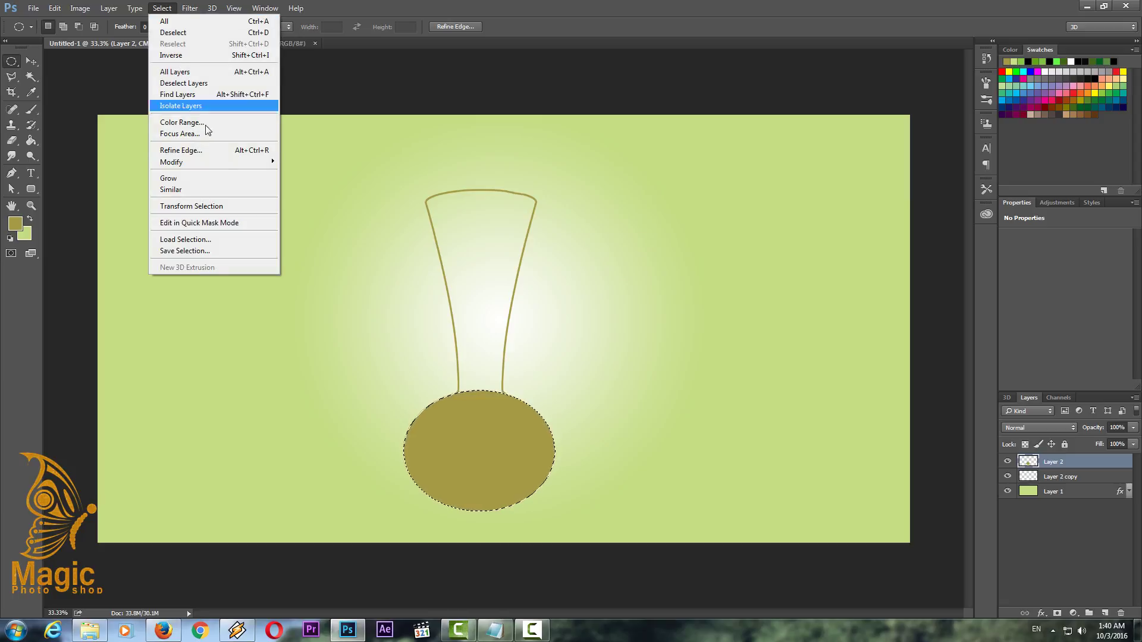
mouse_move(171, 162)
click(303, 207)
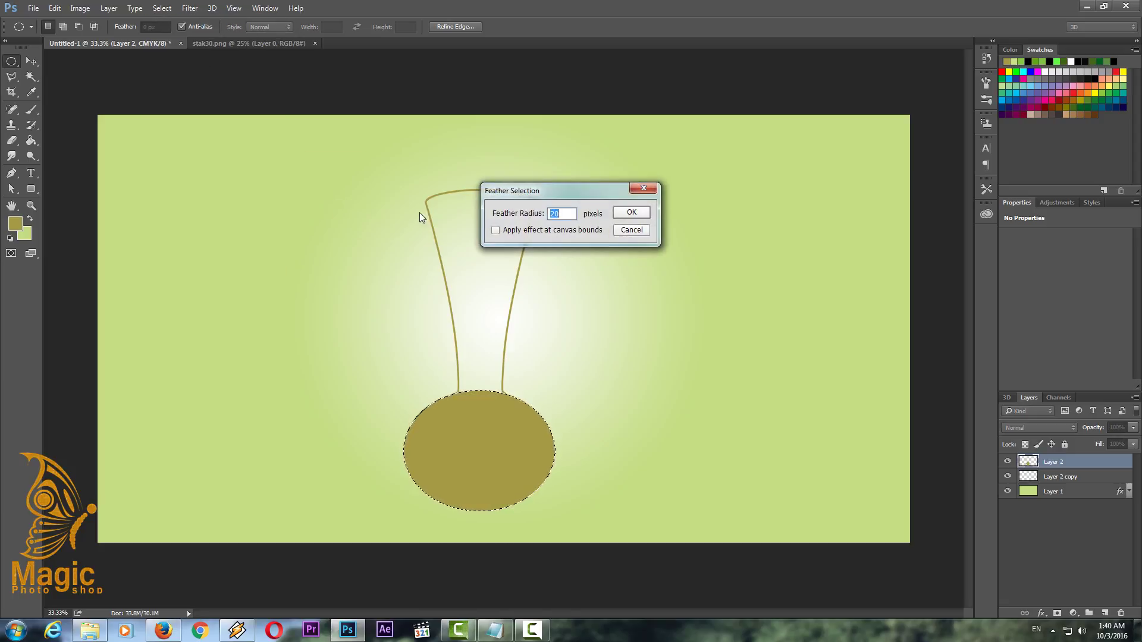
click(626, 232)
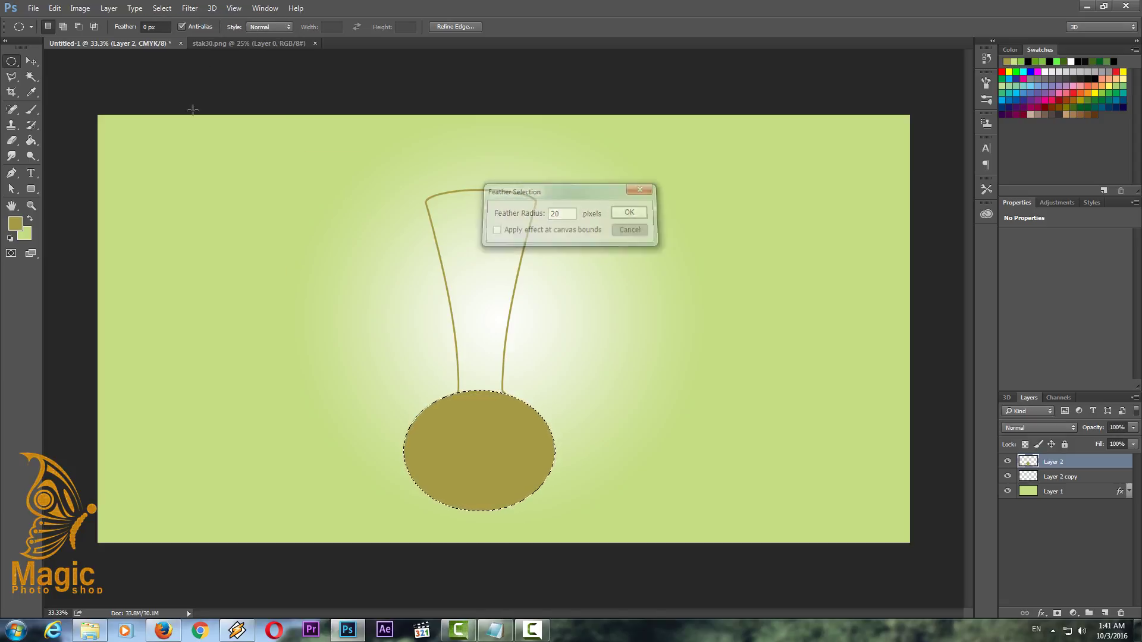
click(141, 8)
mouse_move(214, 162)
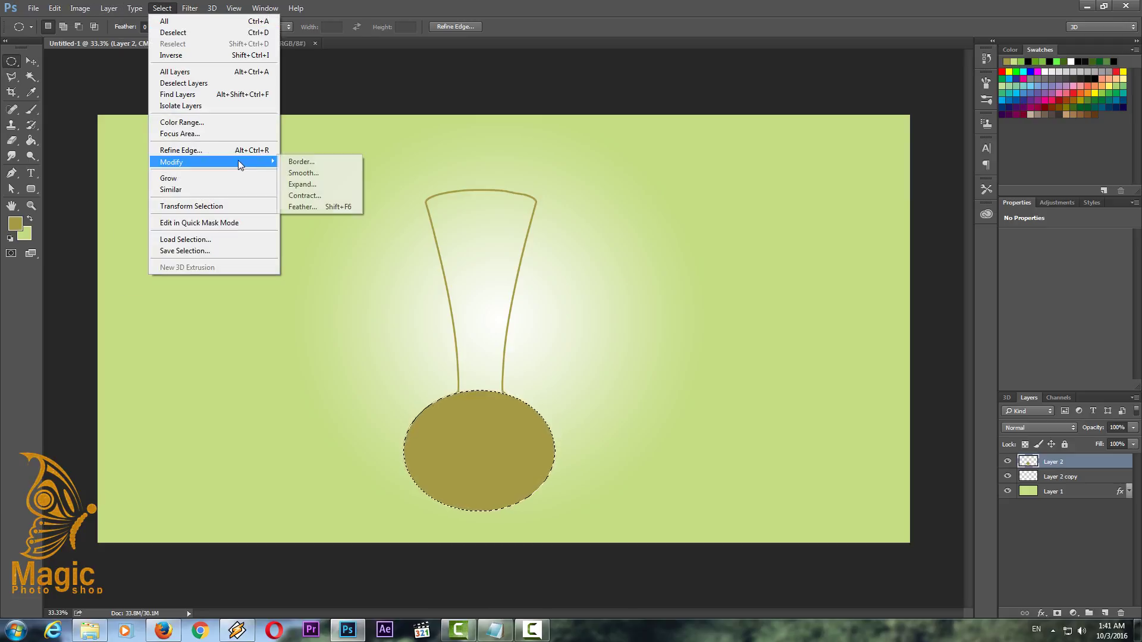
click(321, 203)
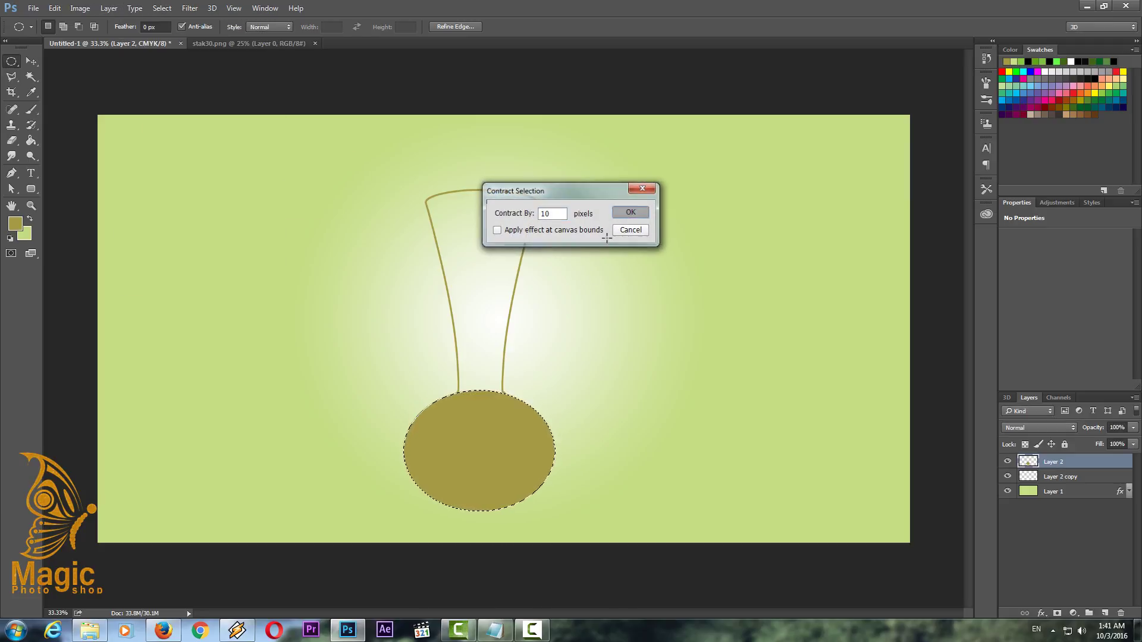
key(Return)
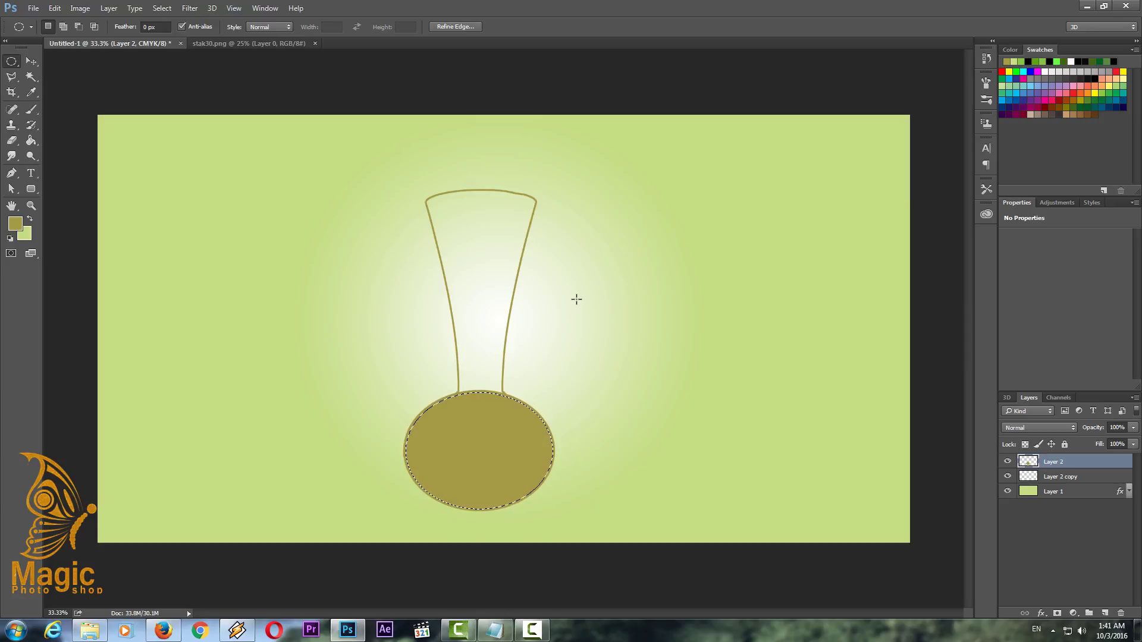
key(Delete)
Deselect, move the ring up 16 px, then move glass and ring together slightly up and right.
key(ctrl+d)
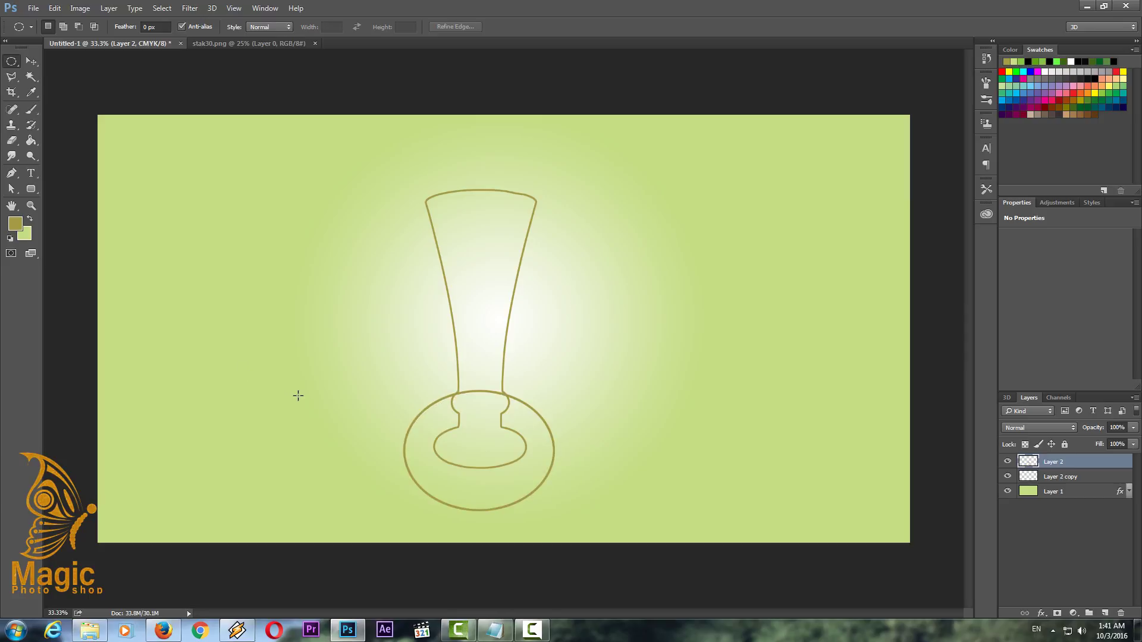
click(34, 60)
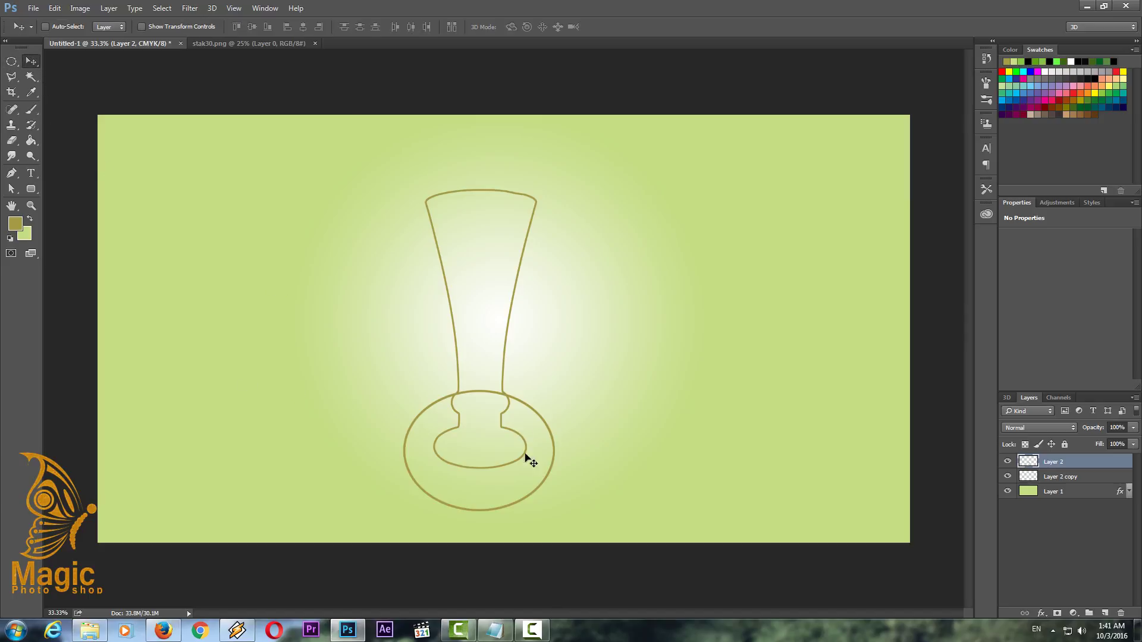
drag(518, 470, 519, 460)
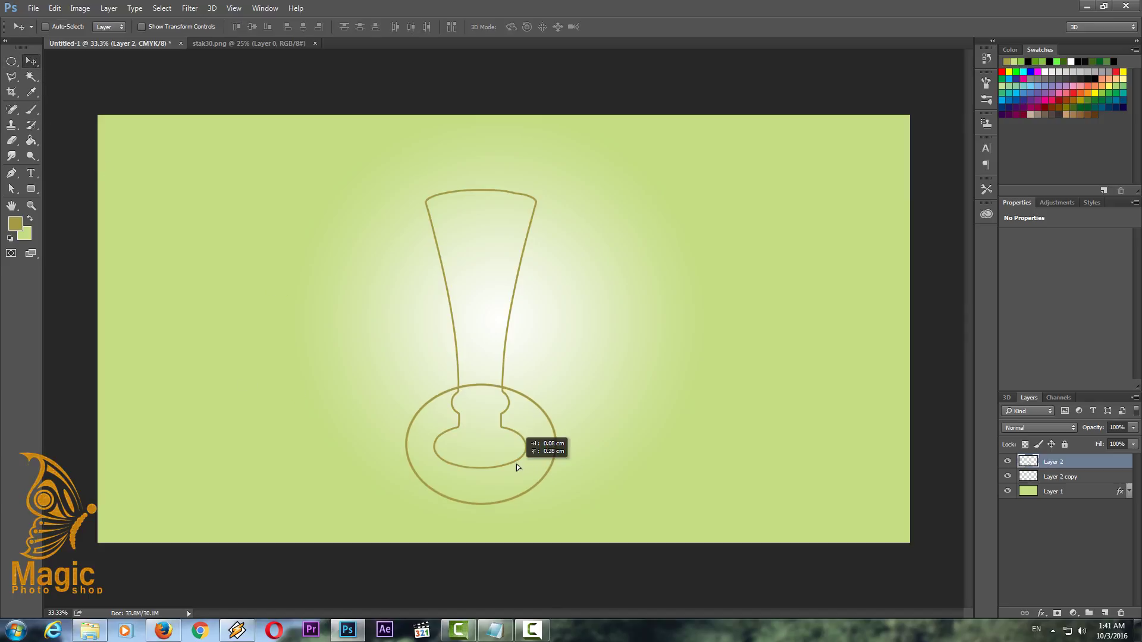
shift+click(1053, 477)
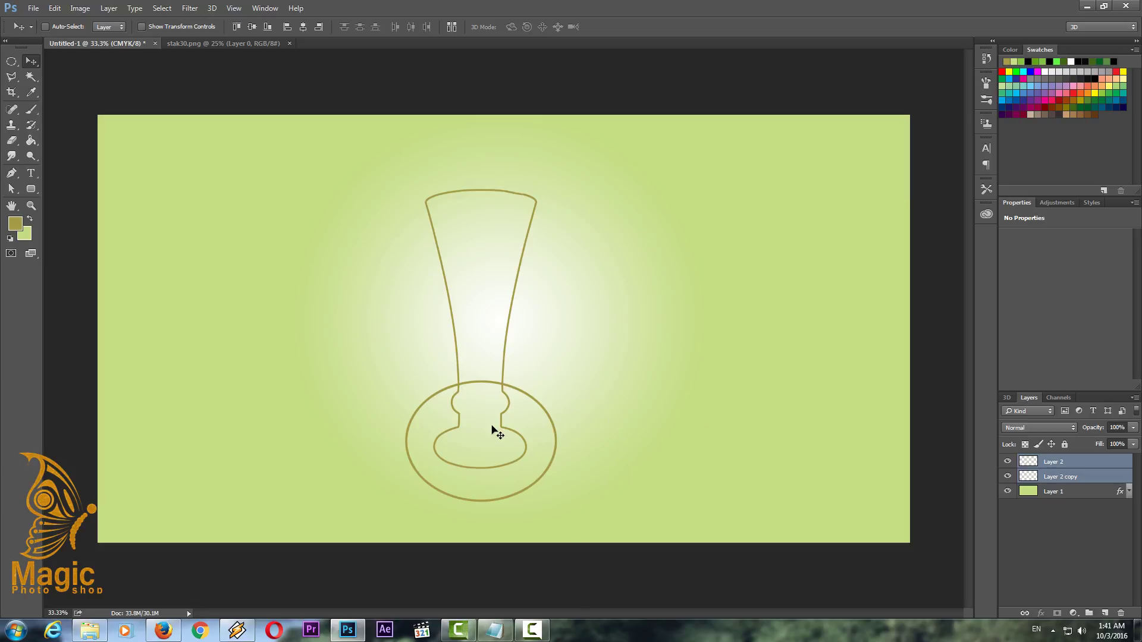
drag(492, 426, 499, 410)
click(11, 61)
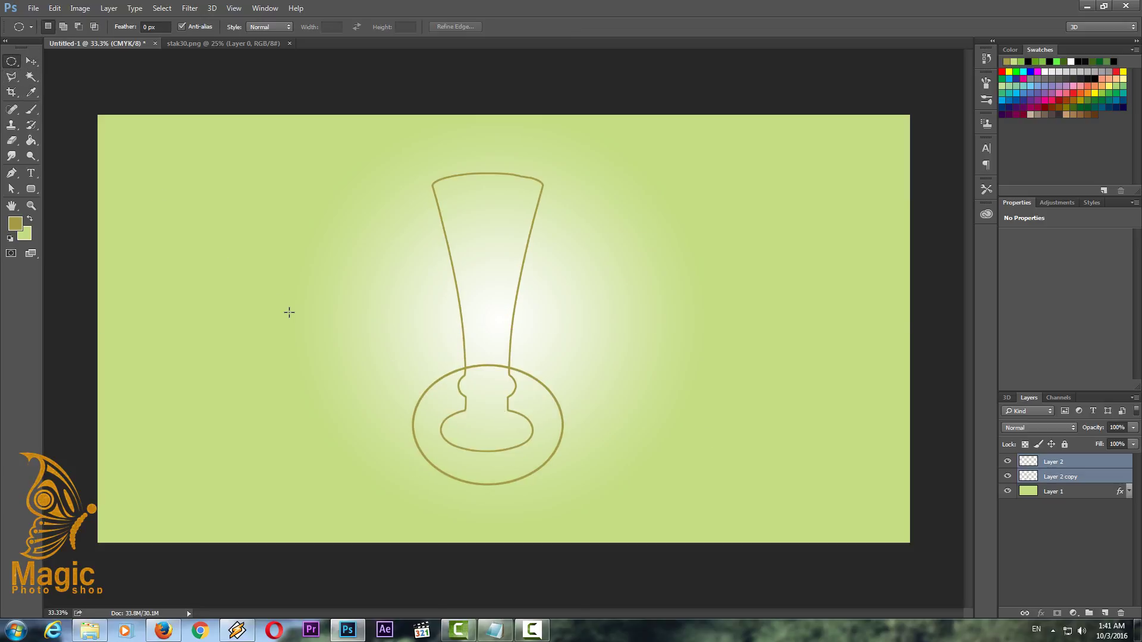
right_click(488, 419)
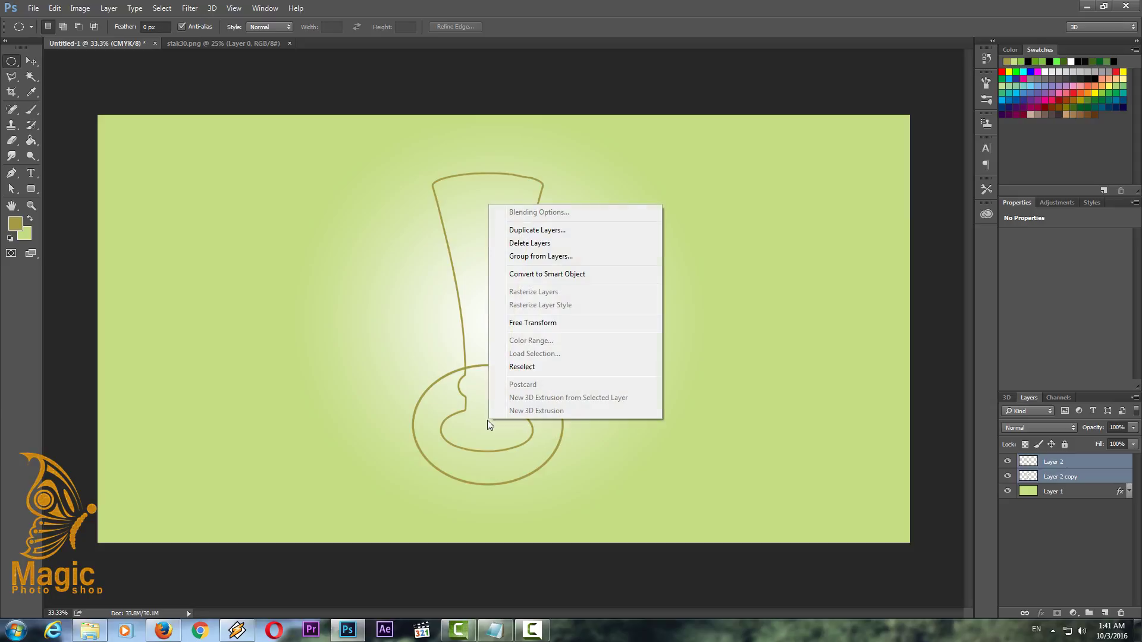
click(546, 324)
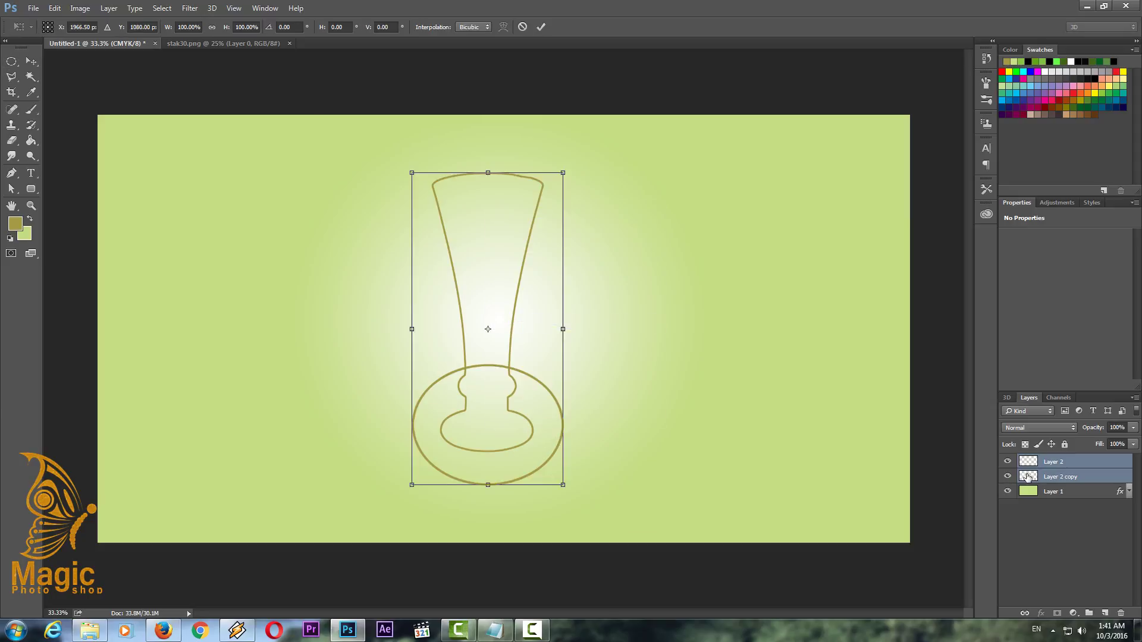
click(31, 61)
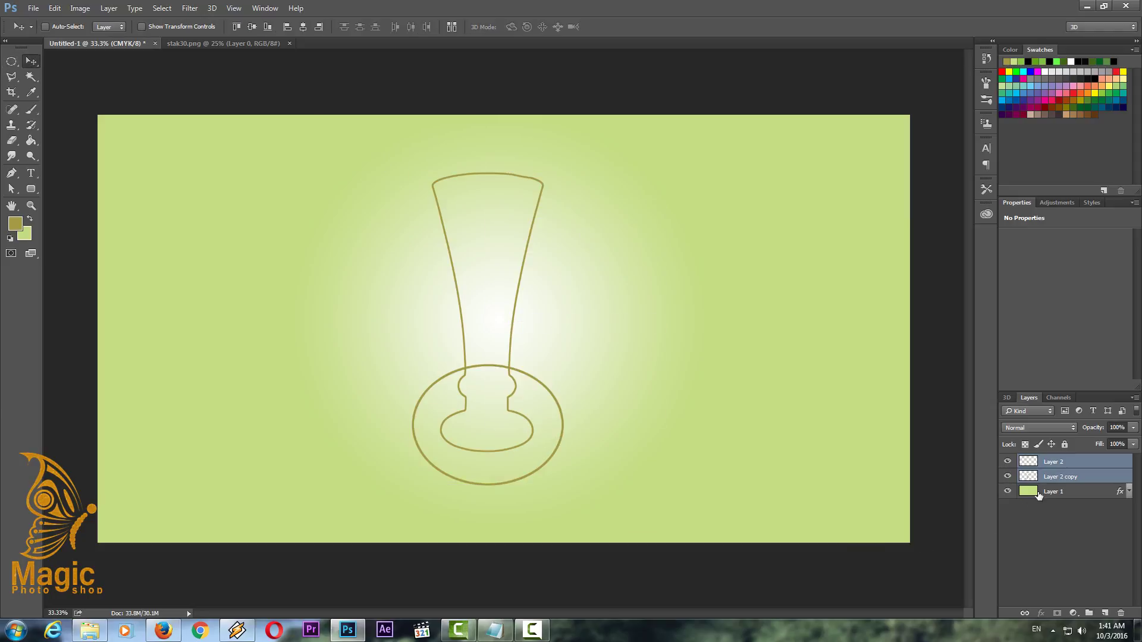
Reshape the base ellipse to about 105% wide and 88% high, centred under the stem.
click(1031, 461)
click(14, 61)
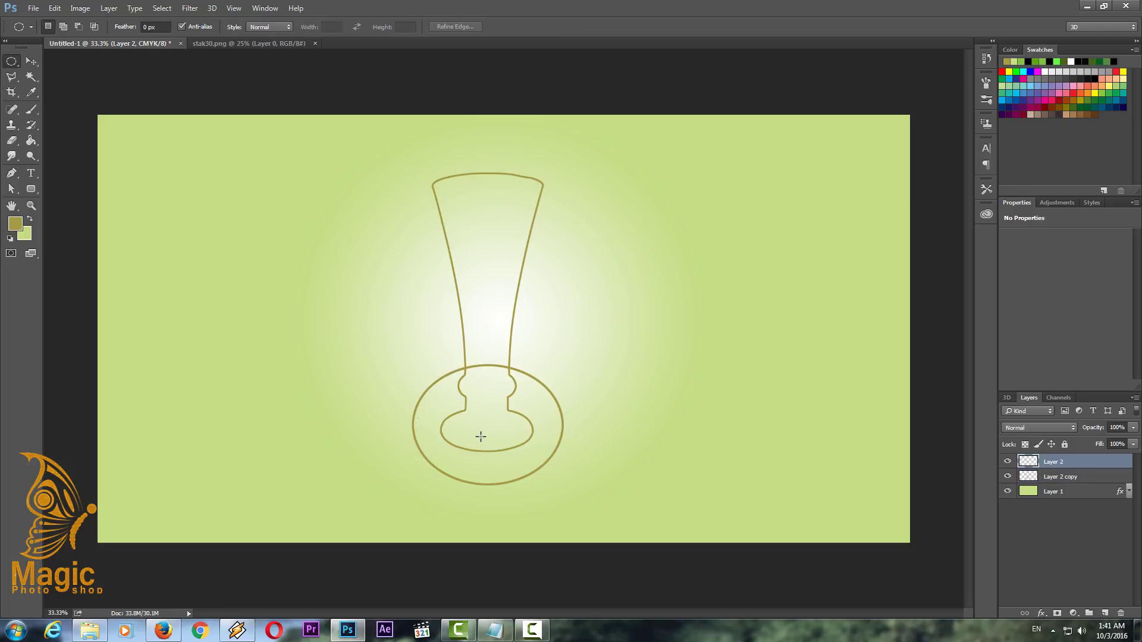
right_click(480, 437)
click(523, 337)
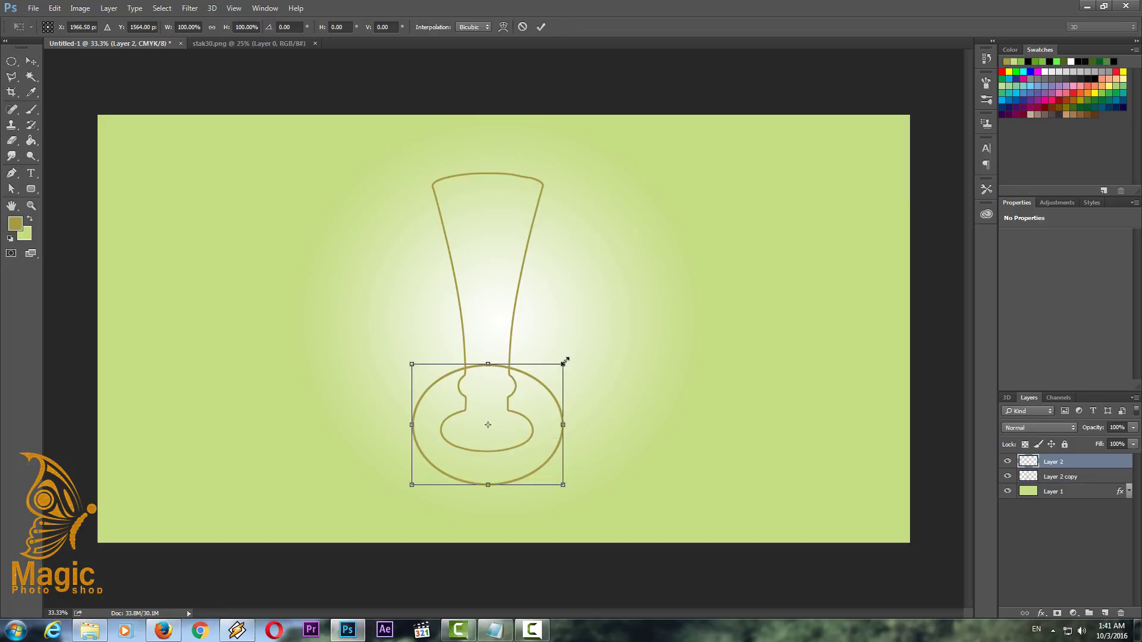
drag(563, 364, 565, 381)
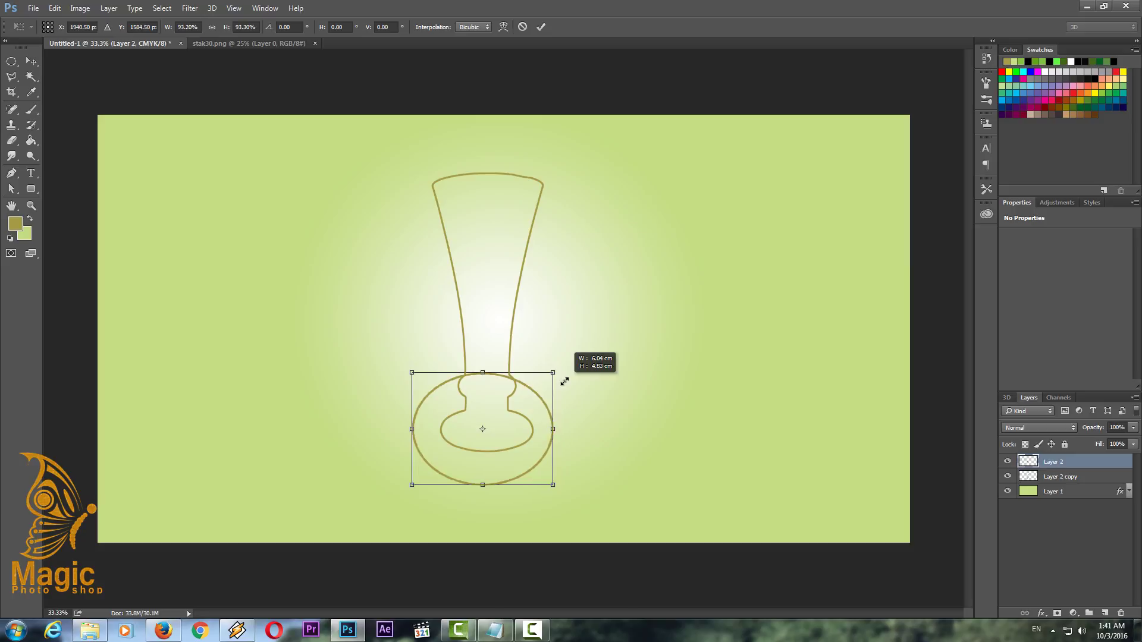
drag(564, 381, 571, 378)
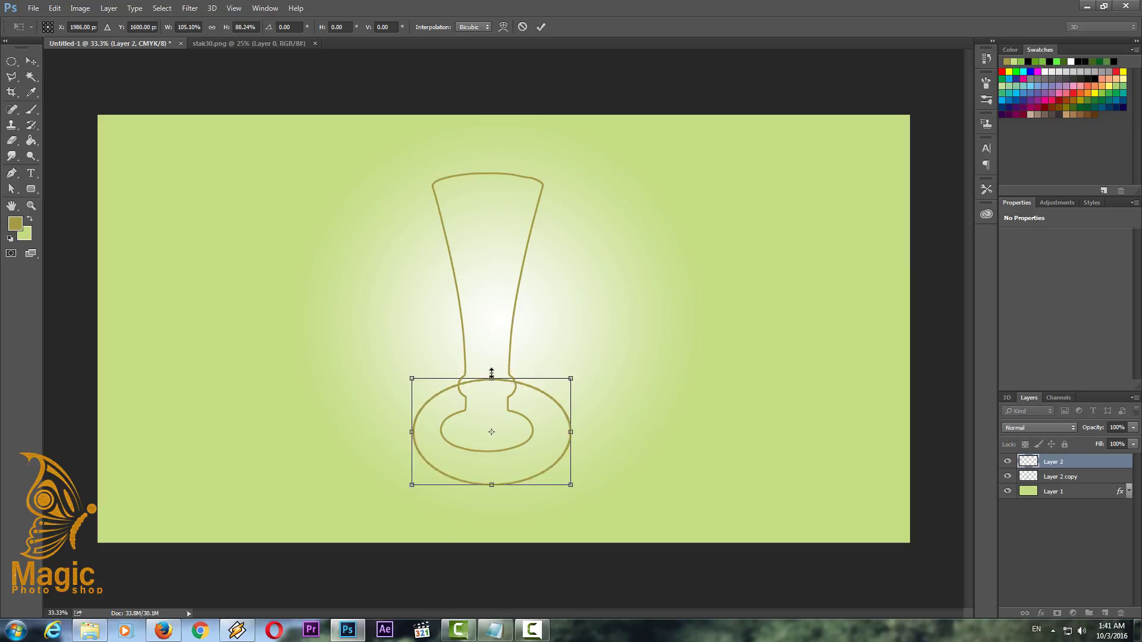
drag(512, 455, 509, 443)
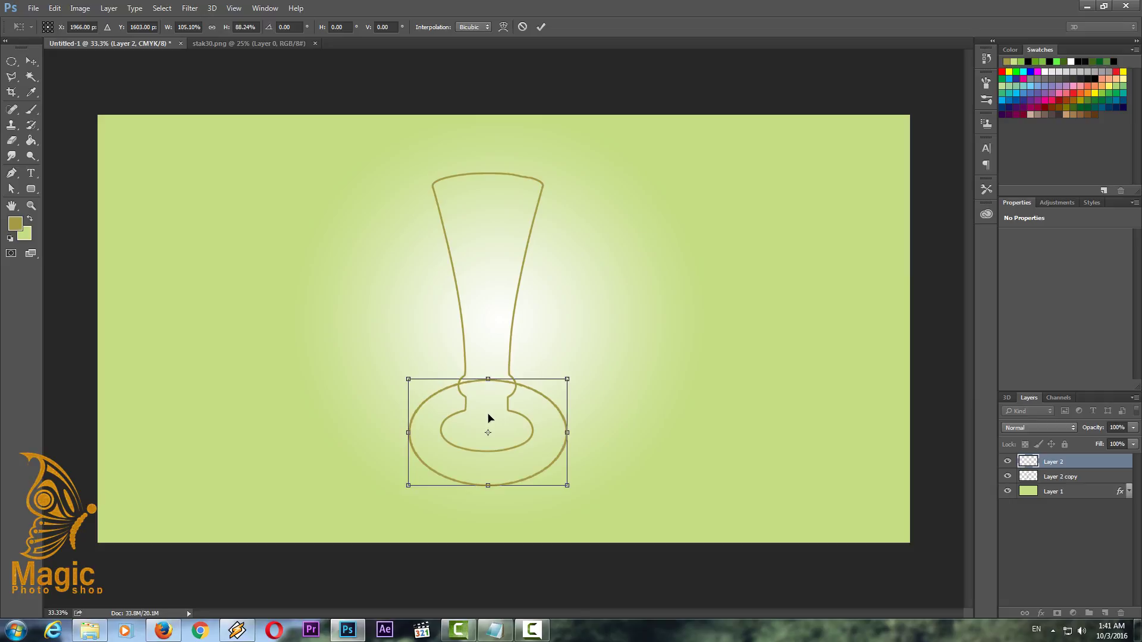
click(31, 61)
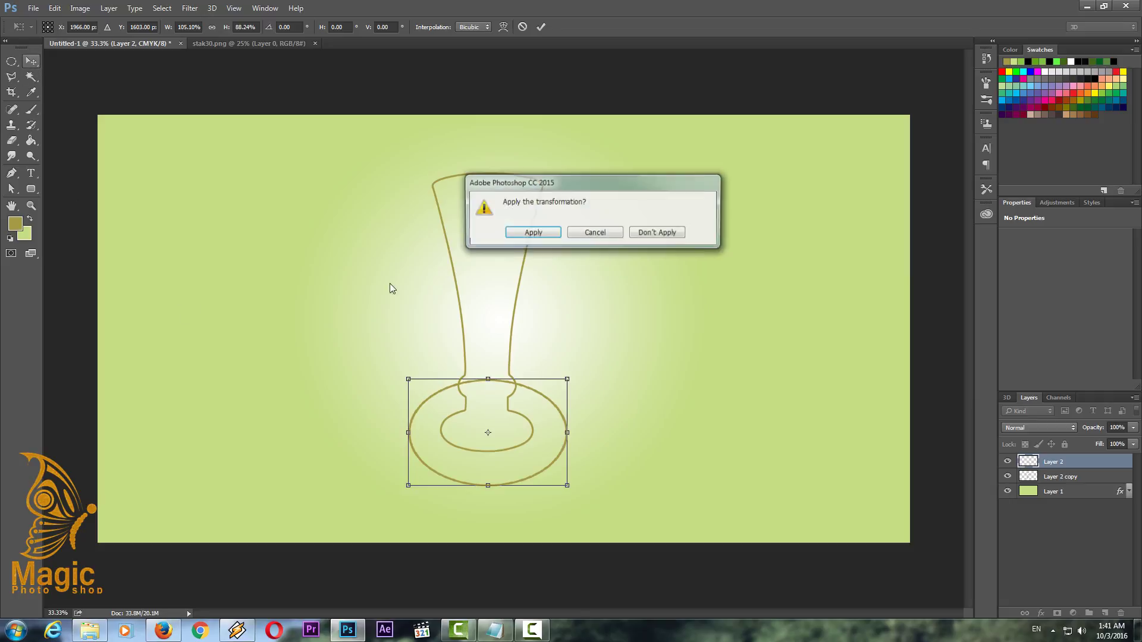
click(530, 231)
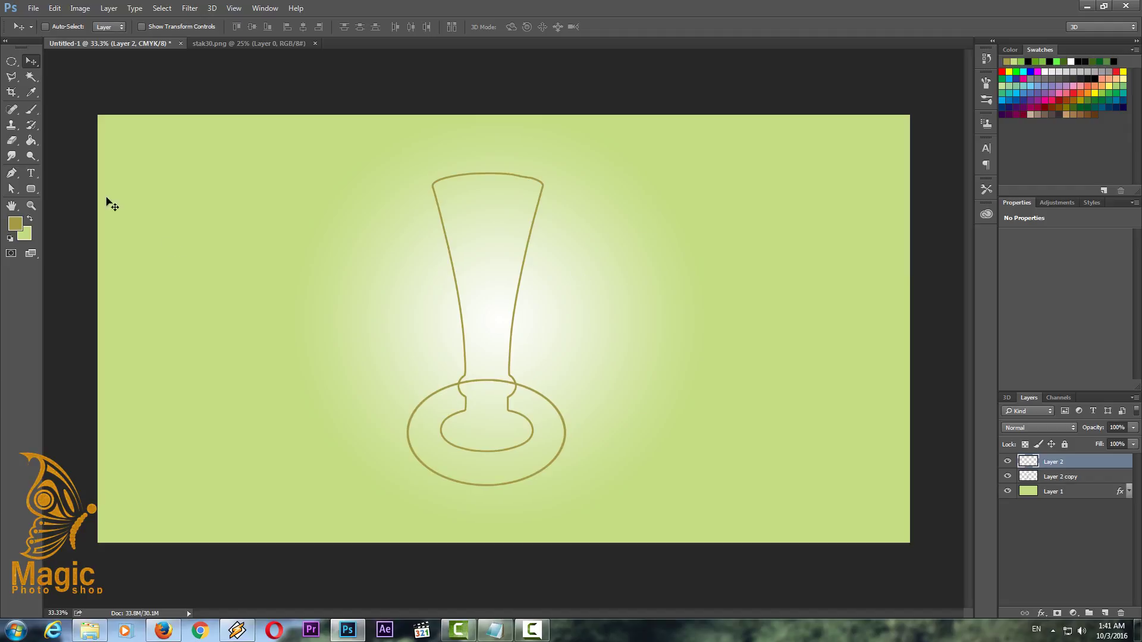
Erase the ellipse arc inside the vase neck and zoom in on the neck.
click(12, 141)
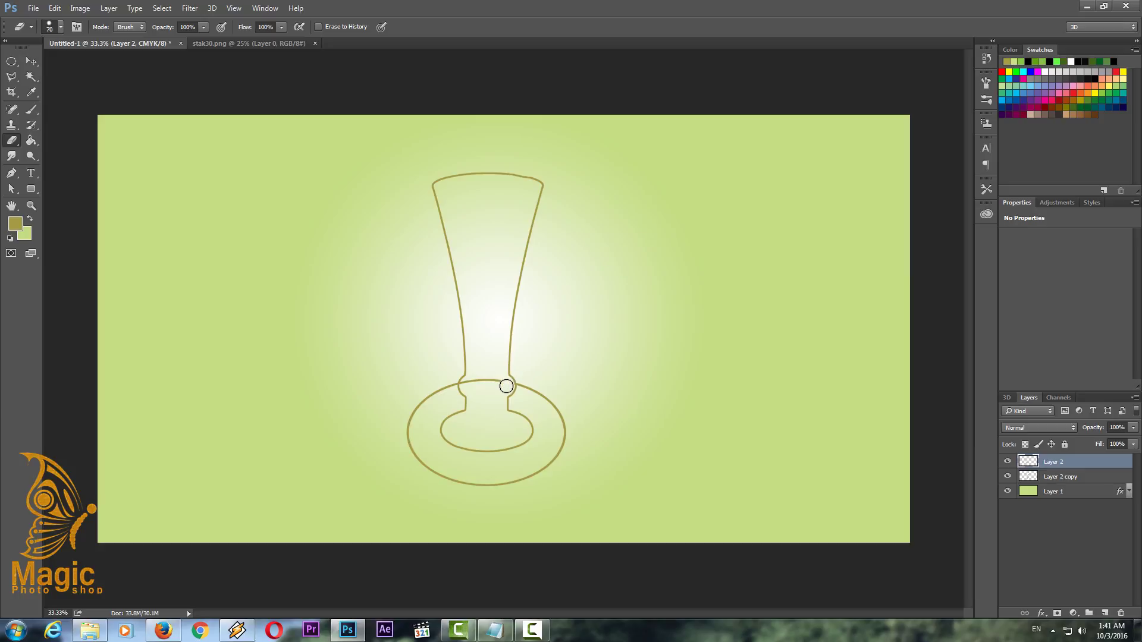
drag(506, 386, 469, 384)
key(ctrl+plus)
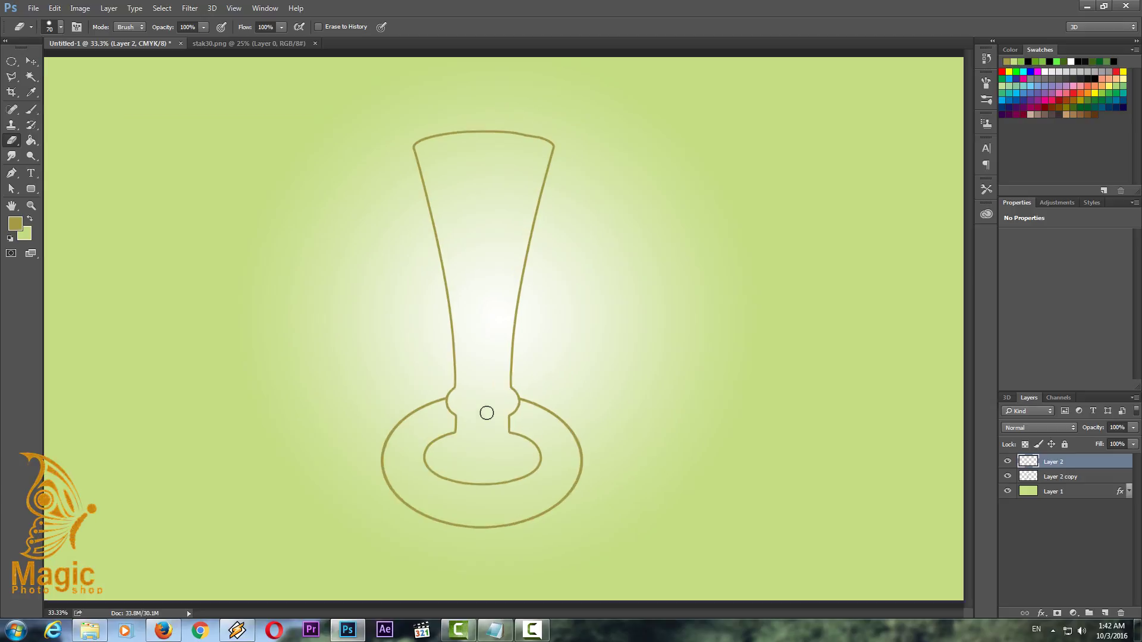
key(ctrl+plus)
key(ctrl+plus)
scroll(486, 413, down, 2)
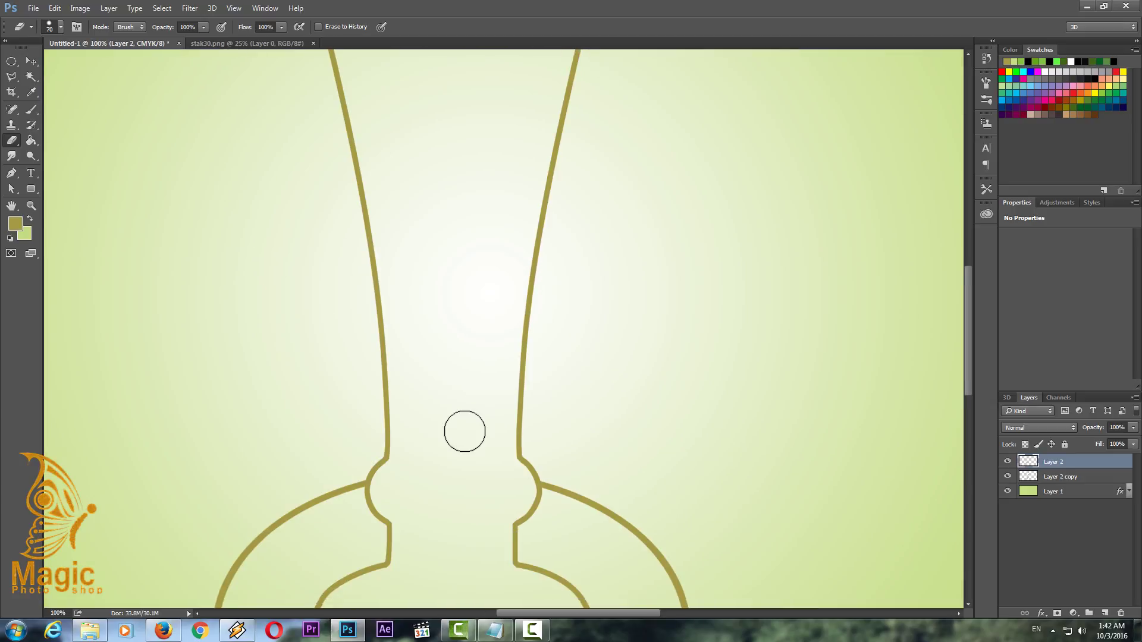
scroll(464, 428, down, 2)
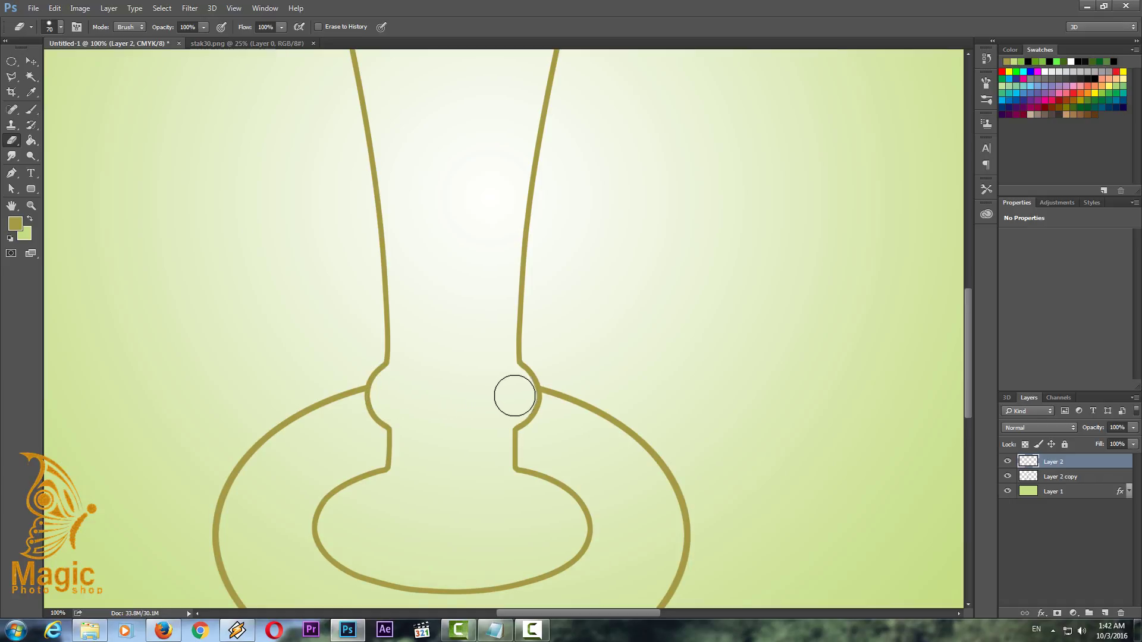
Mask Layer 2 to hide the ring's outer curve at both neck bulges, then zoom out to 33.3%.
click(1057, 613)
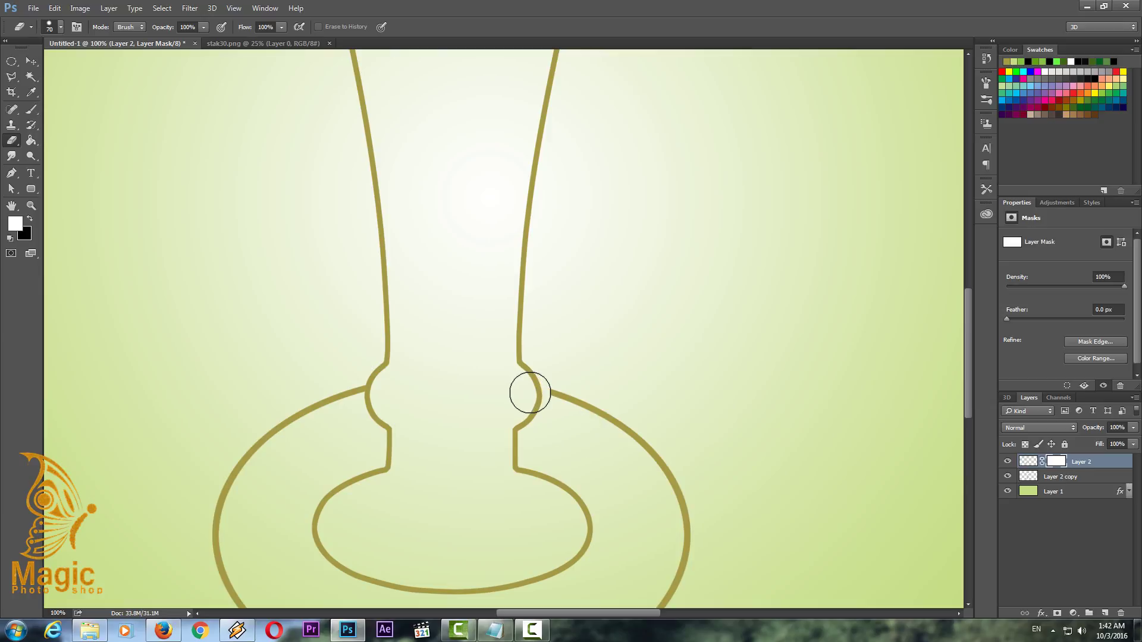
click(530, 392)
click(375, 389)
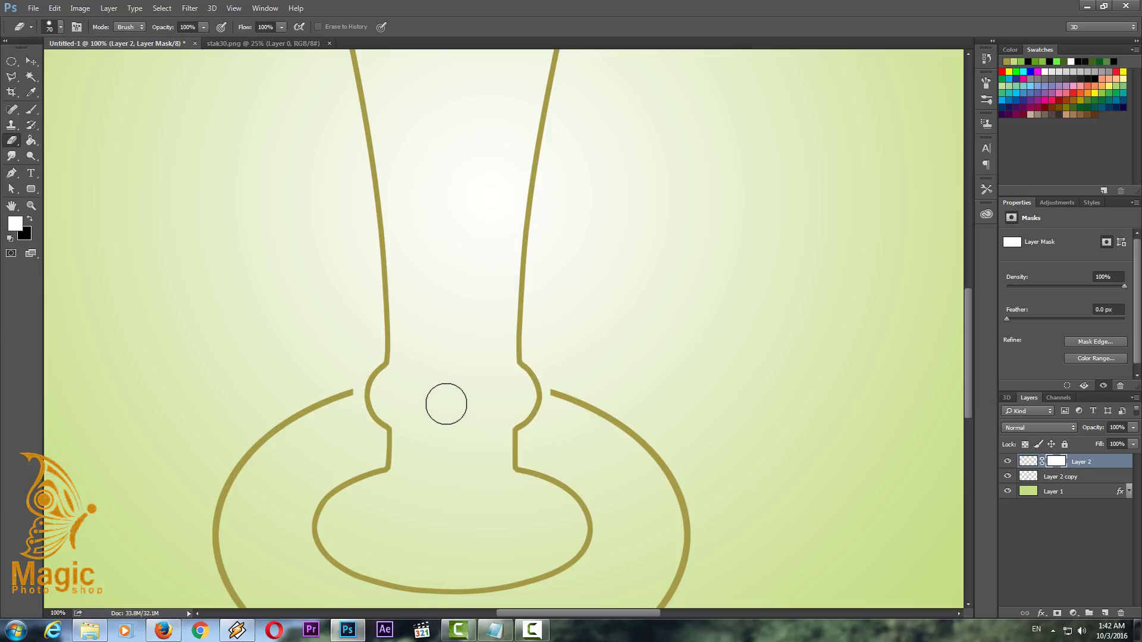
key(ctrl+minus)
key(ctrl+minus)
key(ctrl+minus)
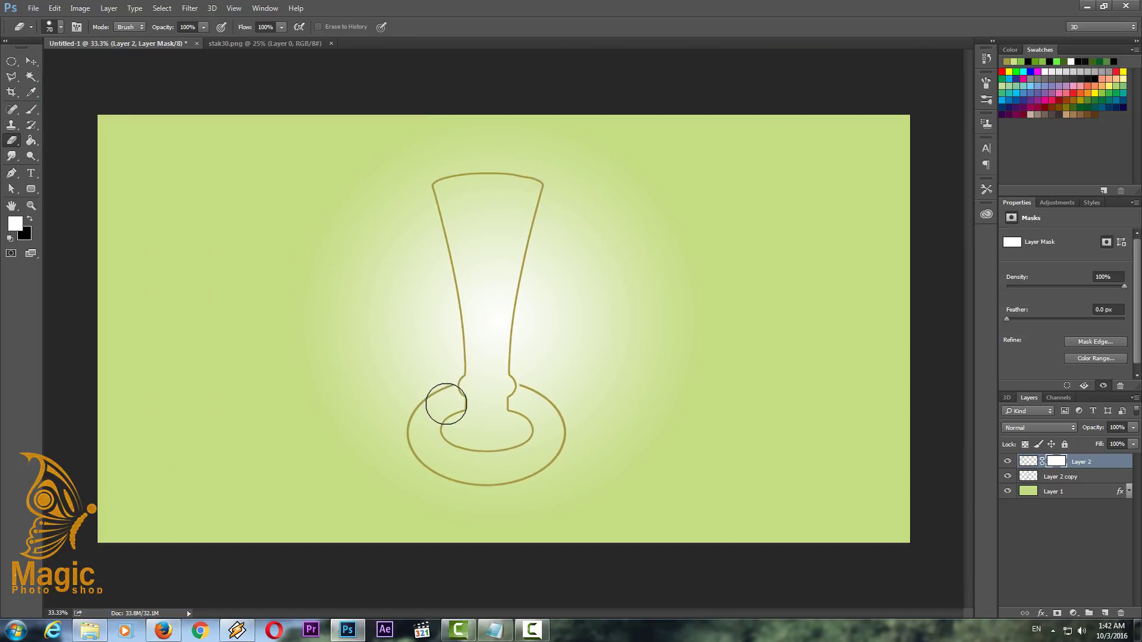
key(ctrl+minus)
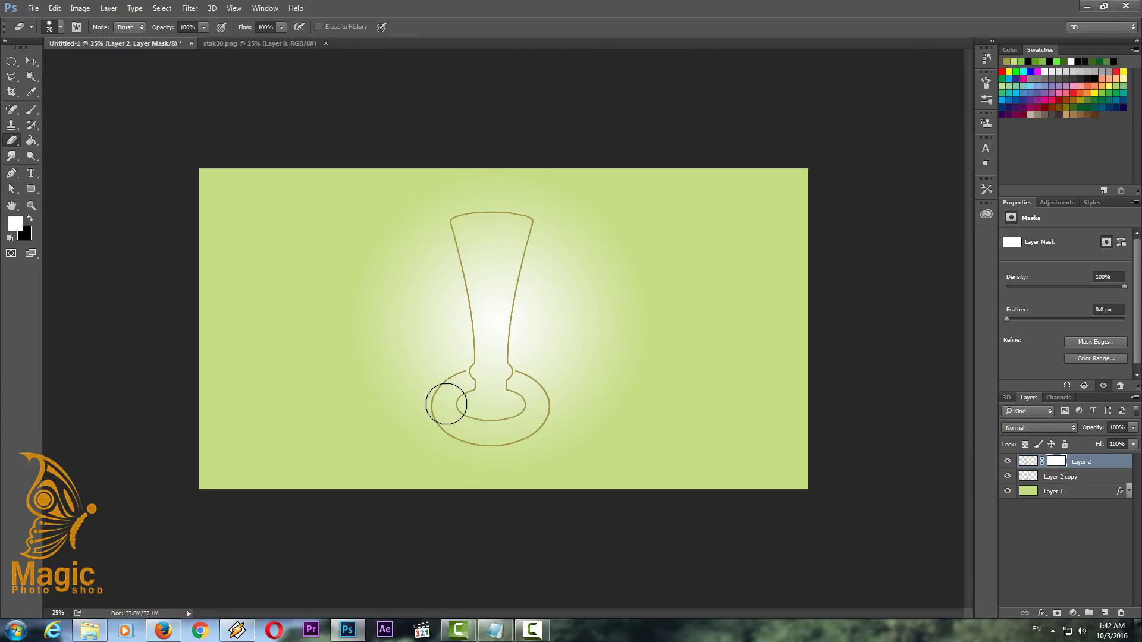
key(ctrl+plus)
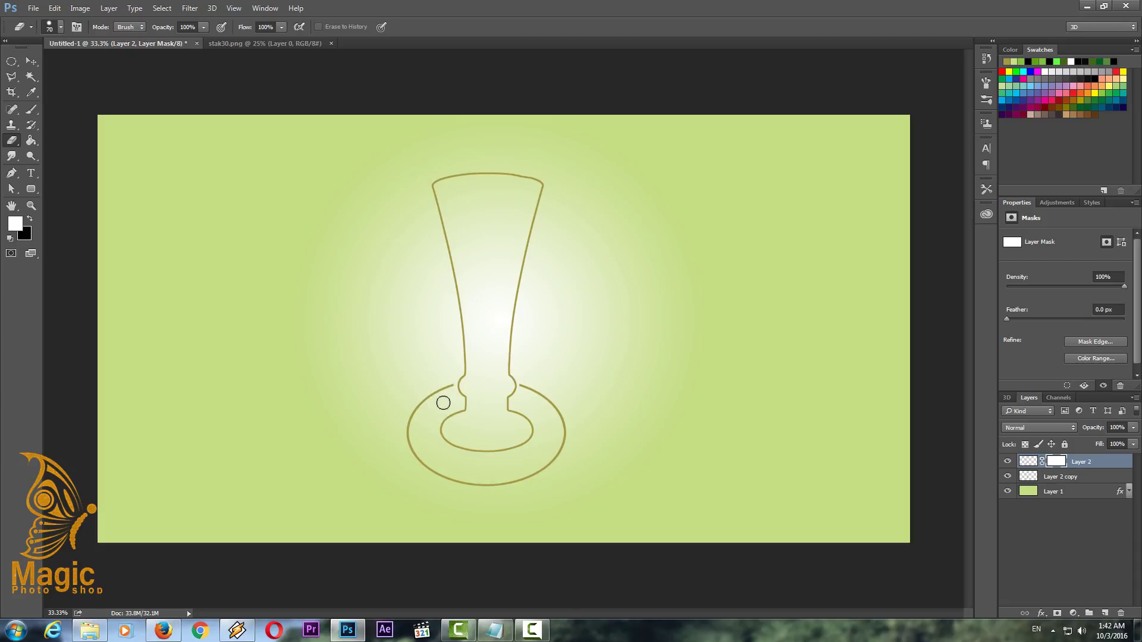
Nudge the Layer 2 copy outline slightly left and down.
click(31, 61)
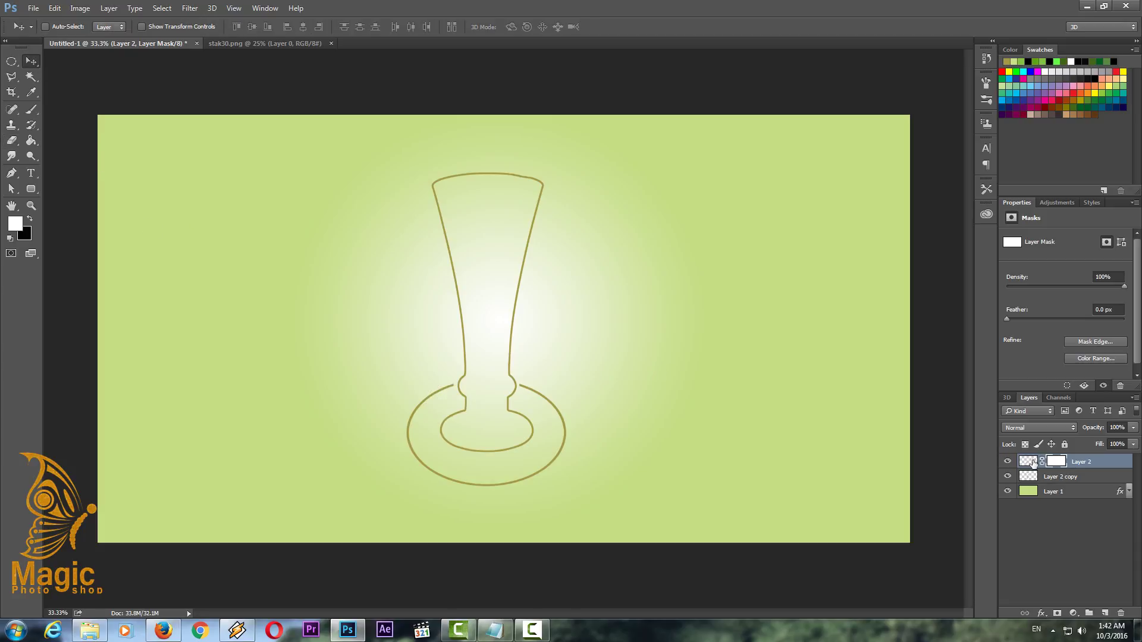
click(1029, 476)
drag(493, 387, 491, 388)
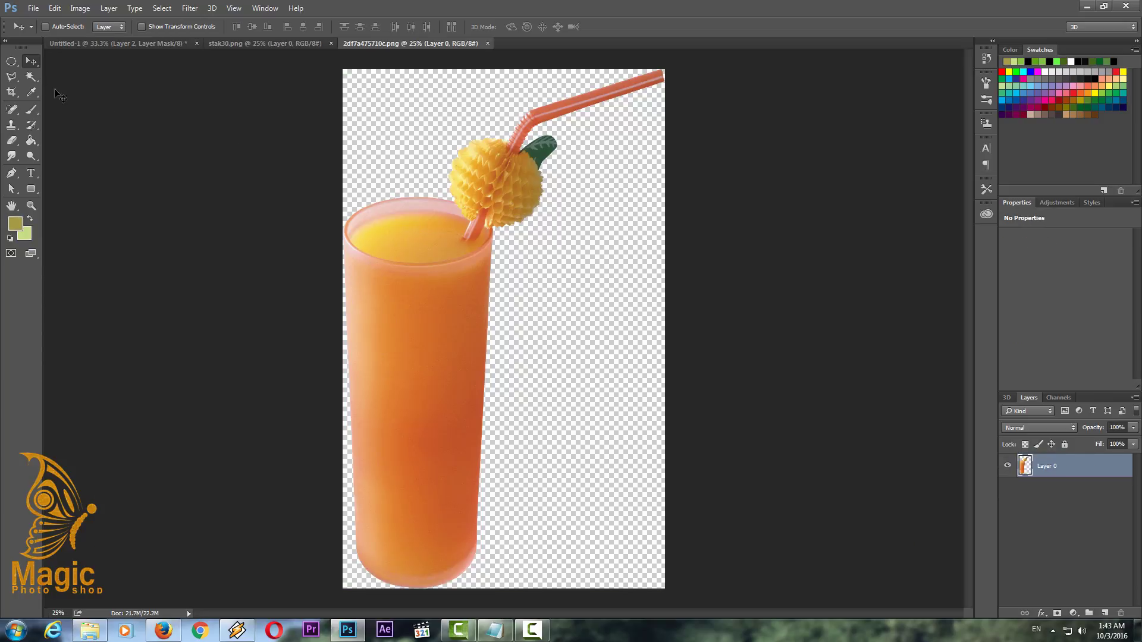
Outline the straw tip with the Polygonal Lasso and drag it into the logo document.
click(11, 76)
click(468, 103)
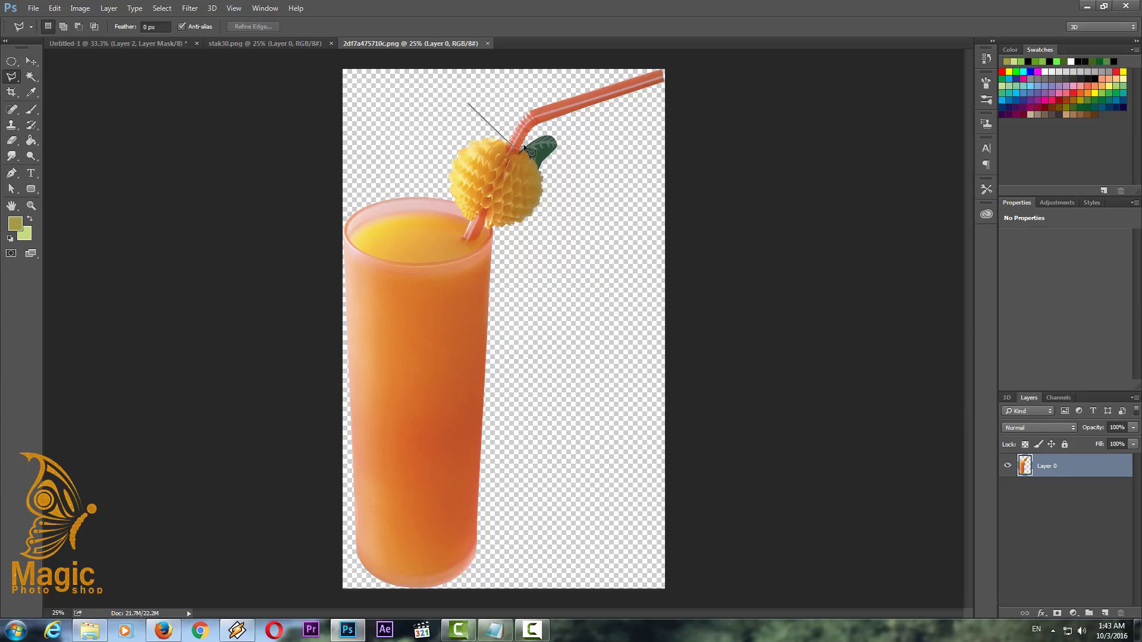
click(594, 125)
click(660, 107)
click(686, 83)
click(672, 58)
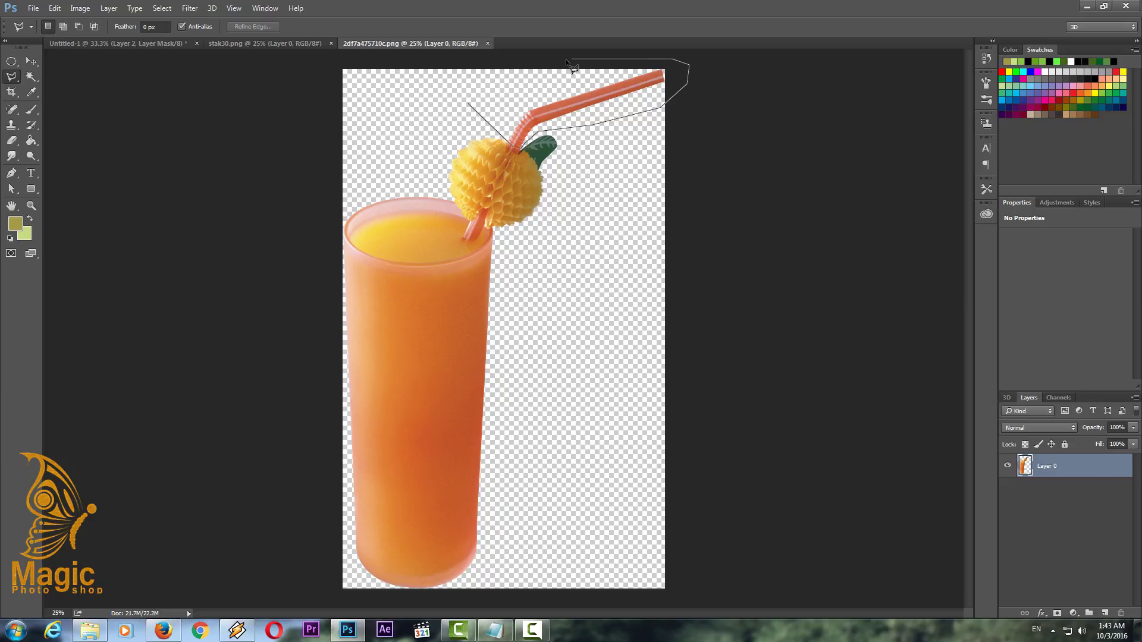
click(468, 103)
key(v)
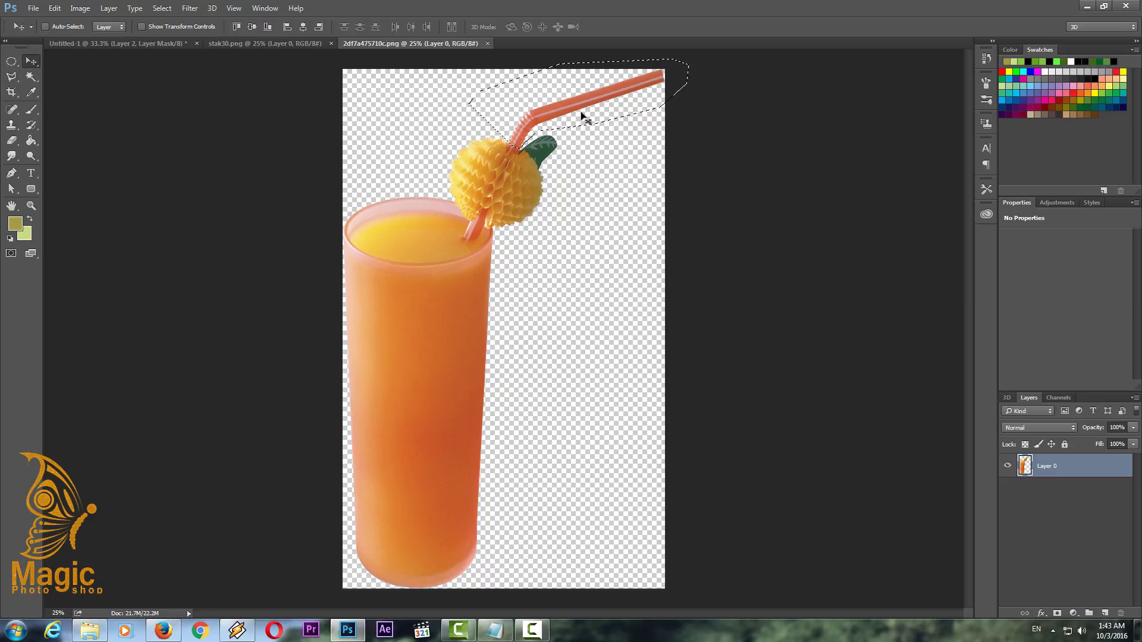
mouse_move(580, 115)
mouse_down()
mouse_move(164, 44)
mouse_move(454, 279)
mouse_move(558, 268)
mouse_up()
key(m)
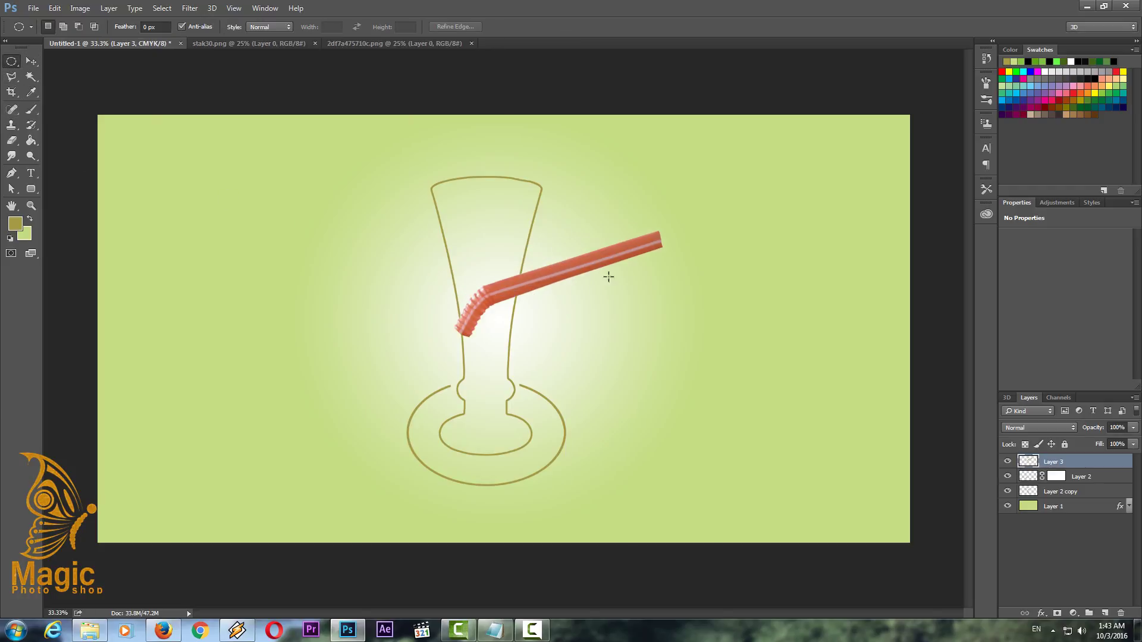
Tint the straw layer olive gold with a Color Overlay layer style.
right_click(1053, 462)
click(910, 77)
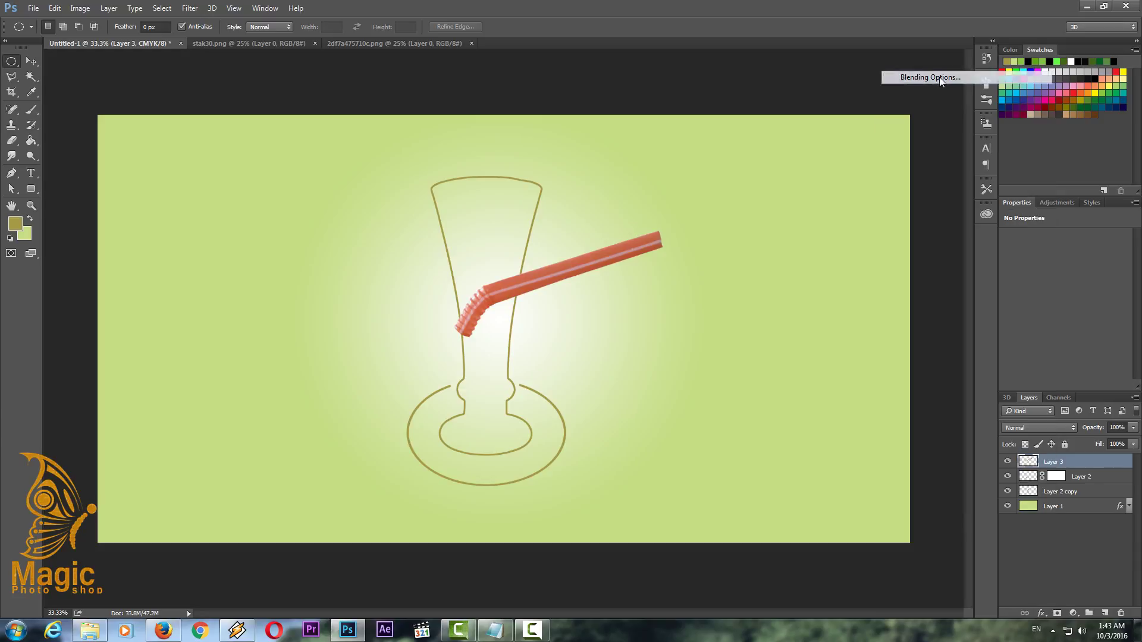
click(718, 379)
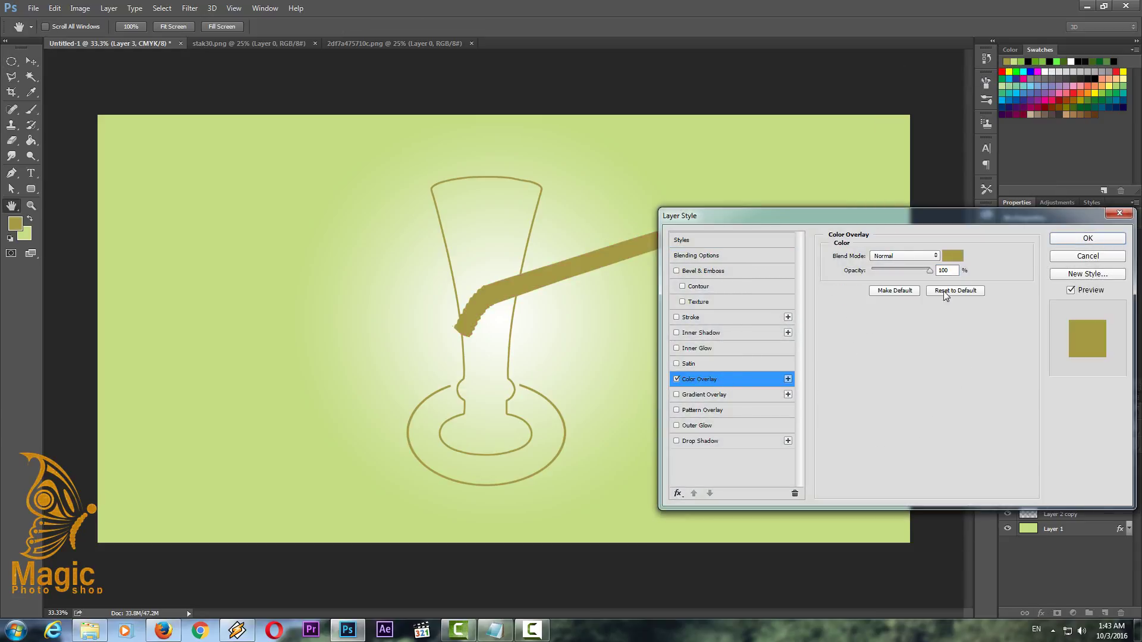
click(1087, 238)
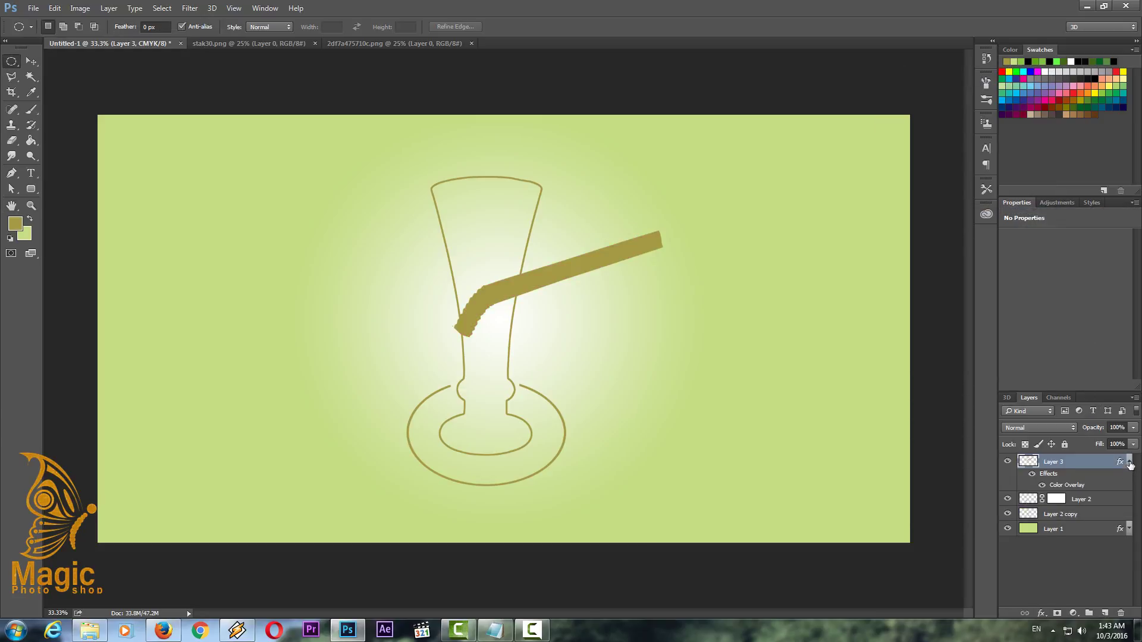
Free Transform the straw to about 40%, place it at the glass rim, and nudge it right.
right_click(579, 264)
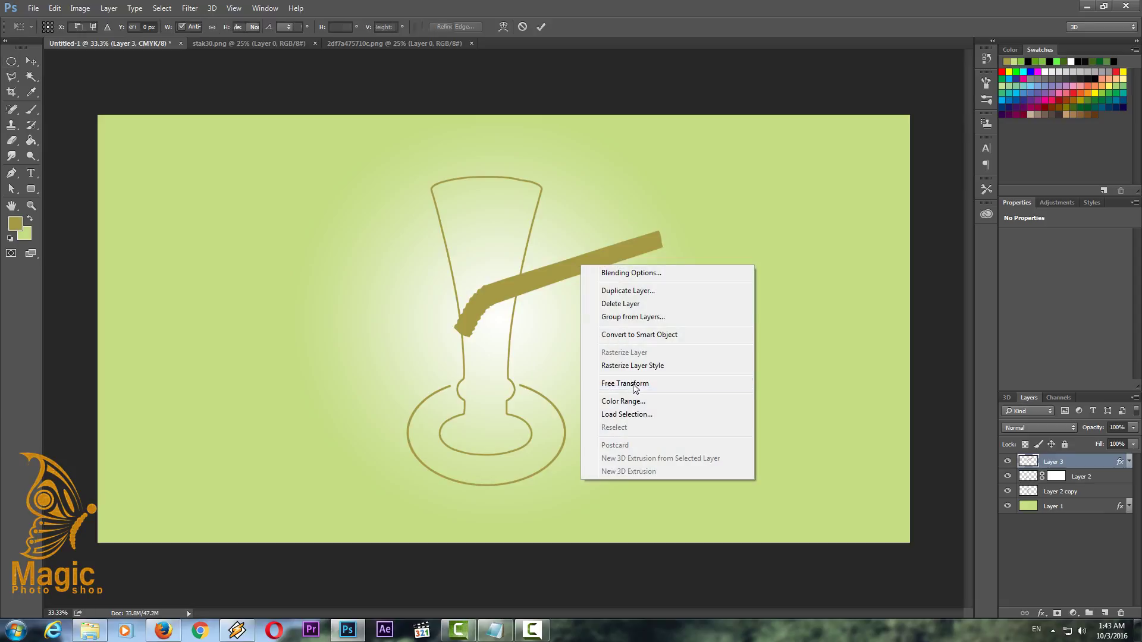
click(632, 383)
drag(661, 231, 535, 295)
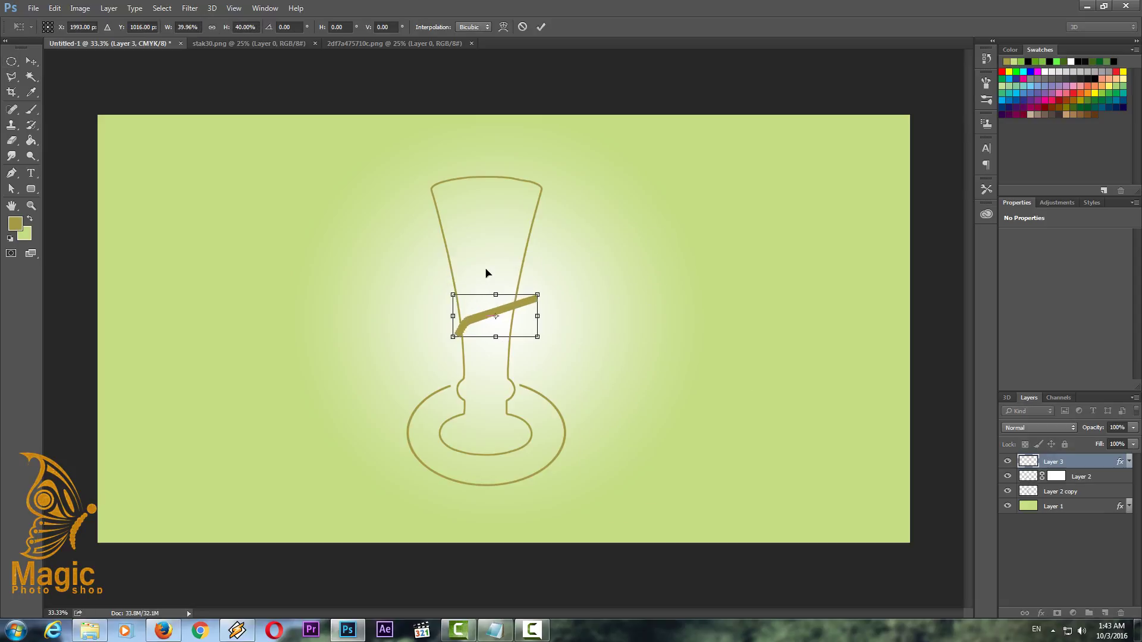
drag(464, 321, 516, 165)
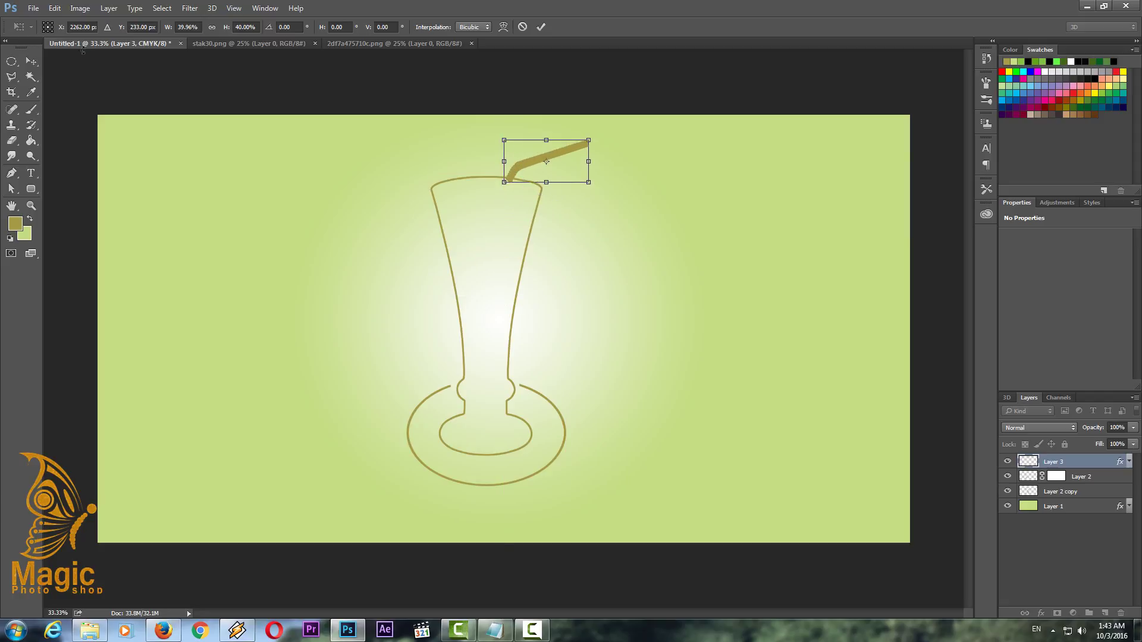
click(36, 60)
click(532, 235)
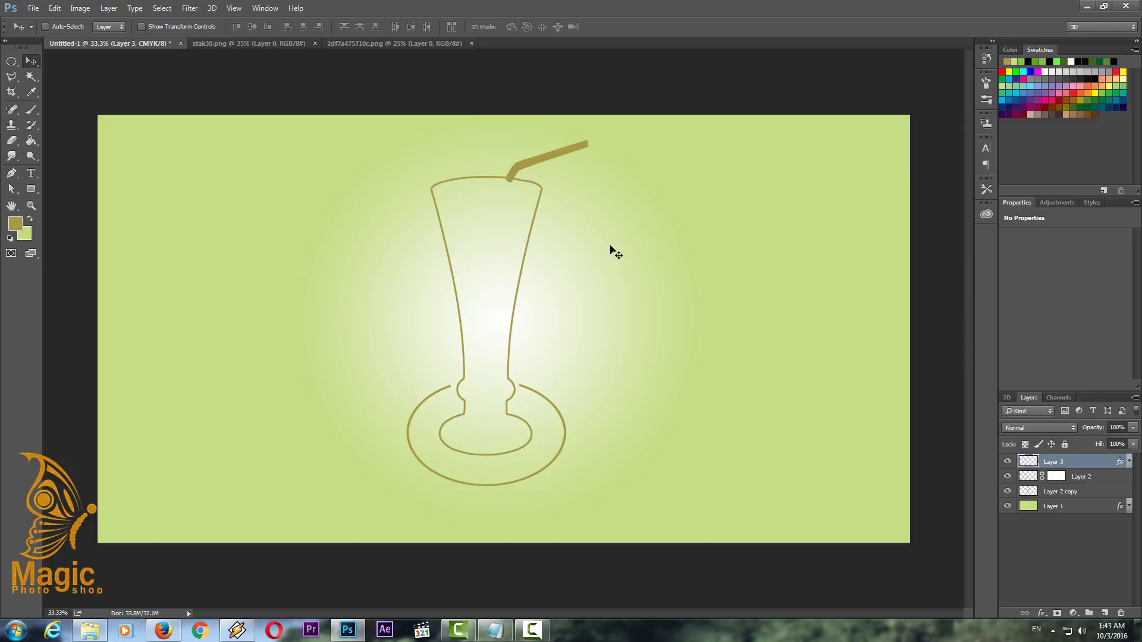
key(shift+Right)
key(shift+Right)
key(shift+Right)
key(shift+Right)
key(shift+Right)
key(shift+Right)
key(shift+Right)
key(shift+Right)
key(shift+Right)
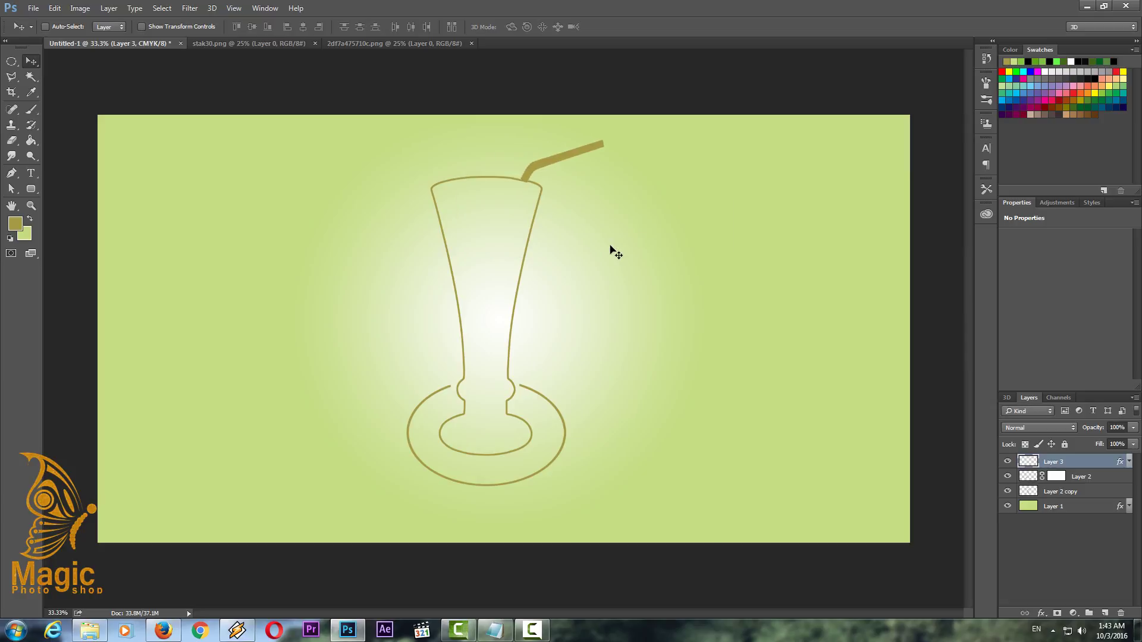
Zoom in on the rim and shift the straw down onto the cup rim.
key(ctrl+plus)
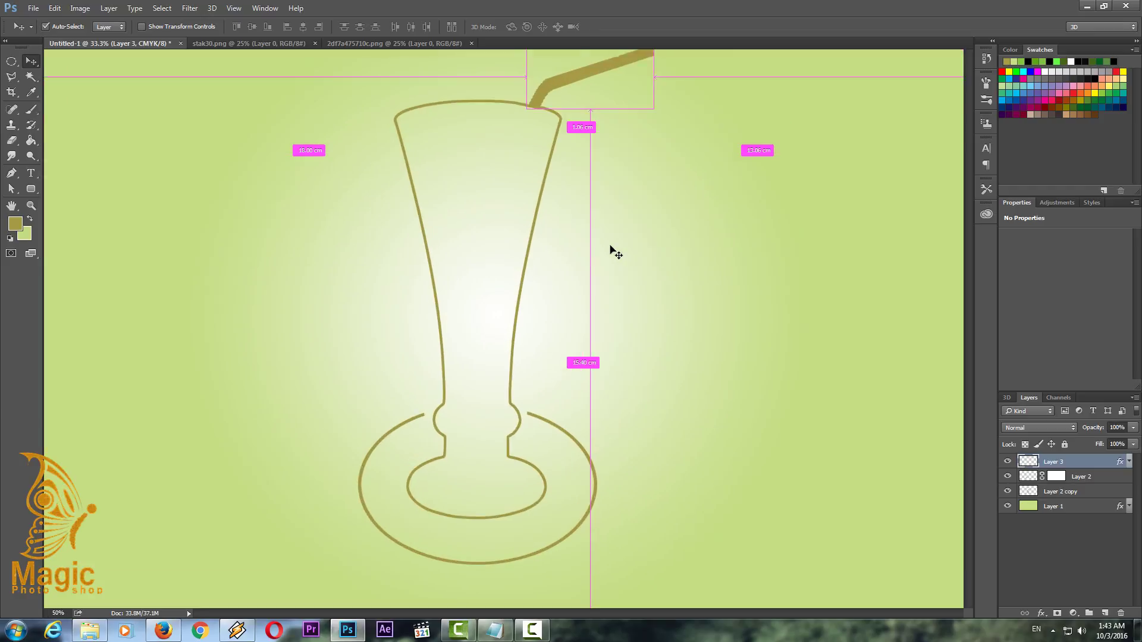
key(ctrl+plus)
key(ctrl+plus)
scroll(615, 253, up, 5)
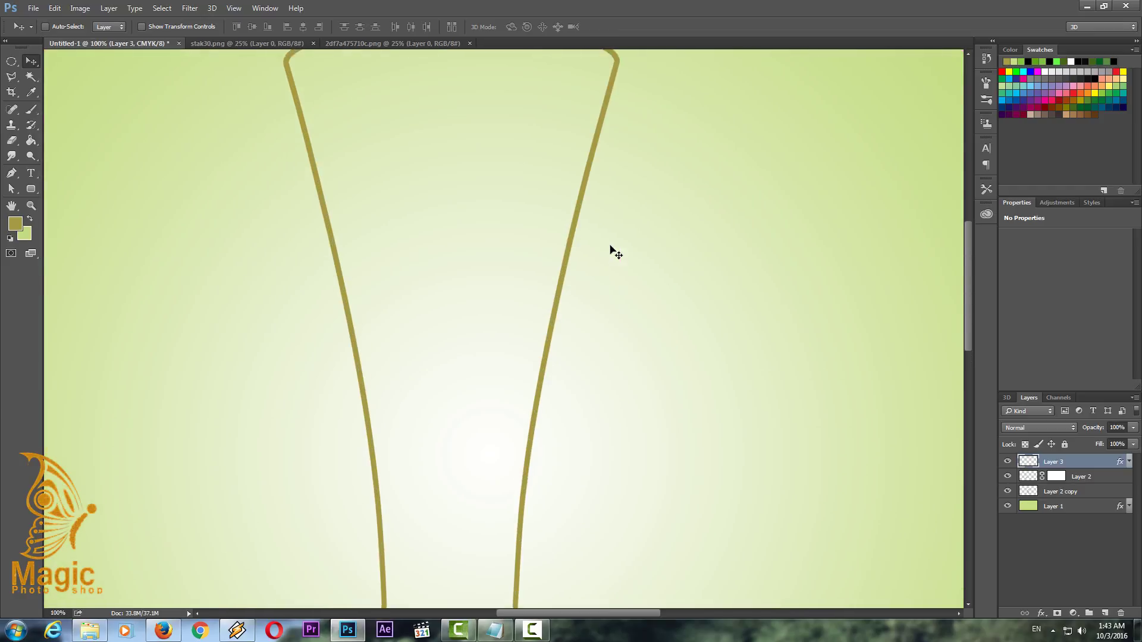
scroll(616, 253, up, 3)
scroll(615, 253, up, 2)
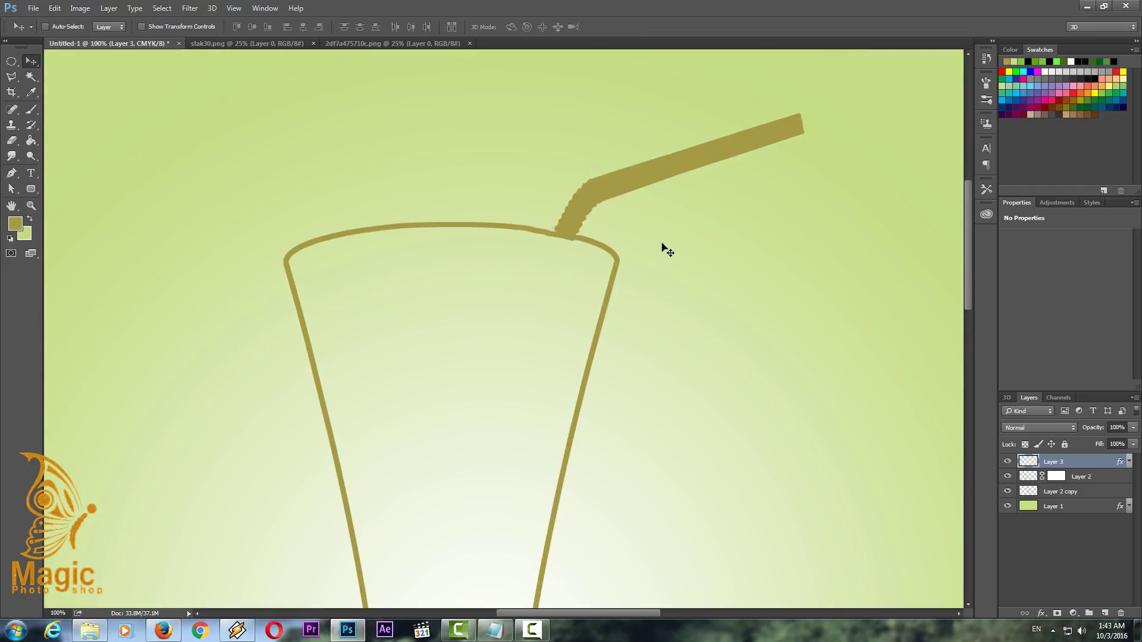
key(ctrl+plus)
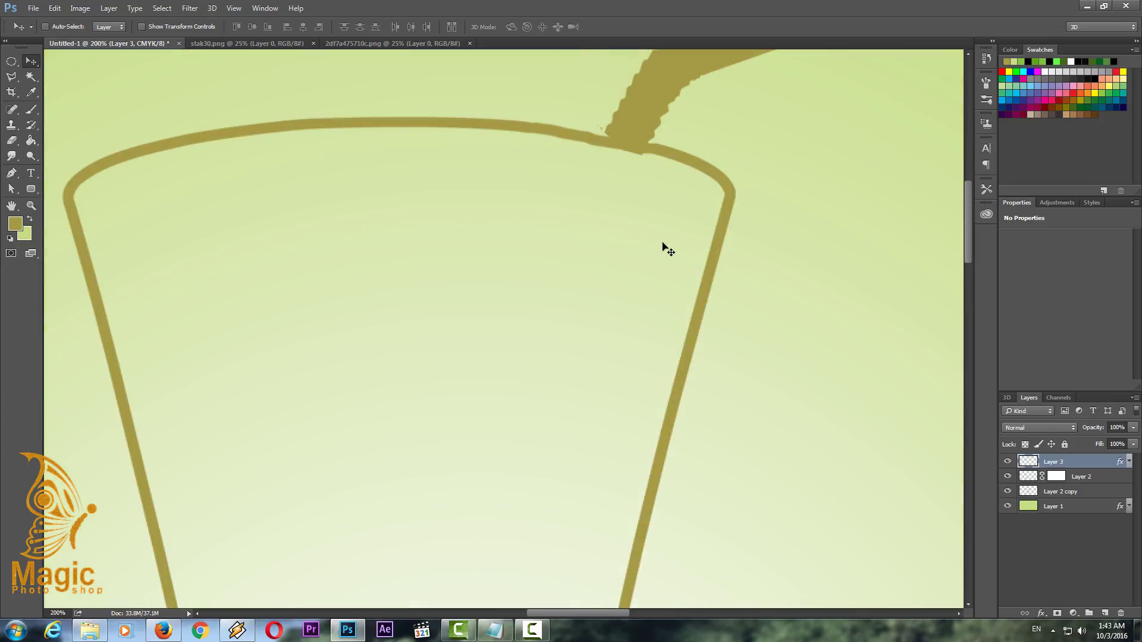
scroll(571, 165, up, 2)
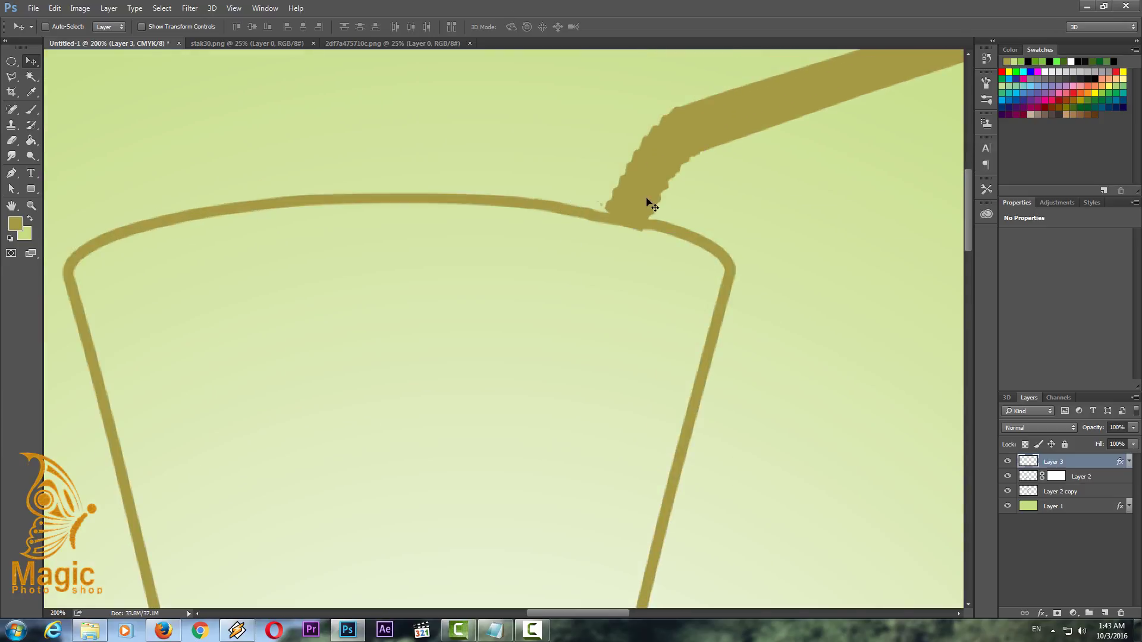
drag(641, 201, 636, 208)
key(Down)
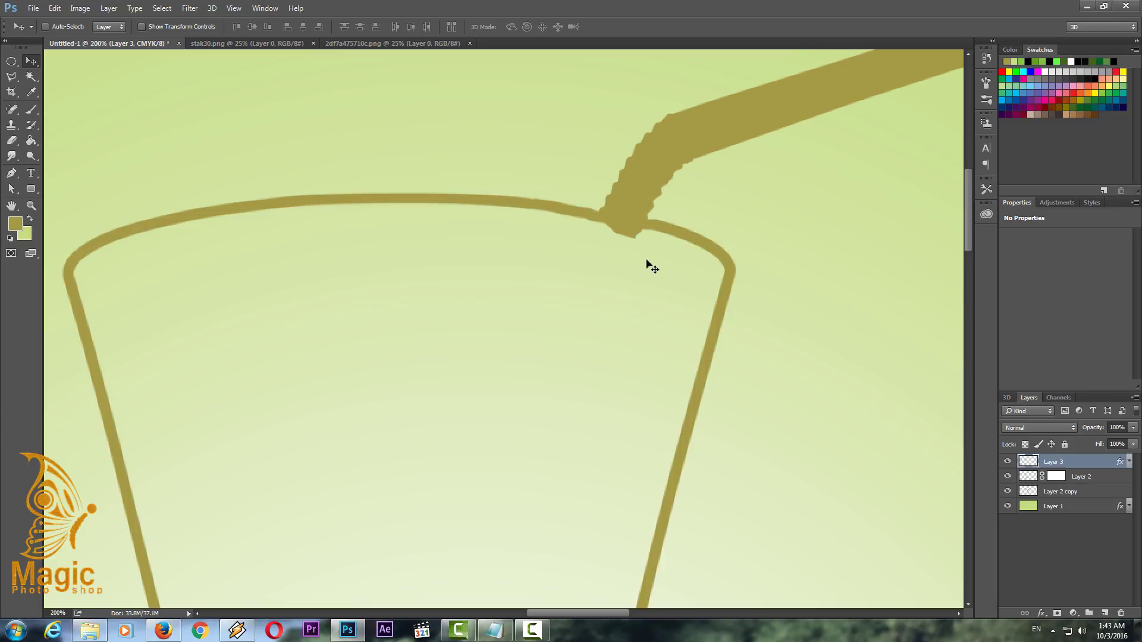
Erase the straw piece poking below the rim, nudge it down, and zoom back out.
click(11, 141)
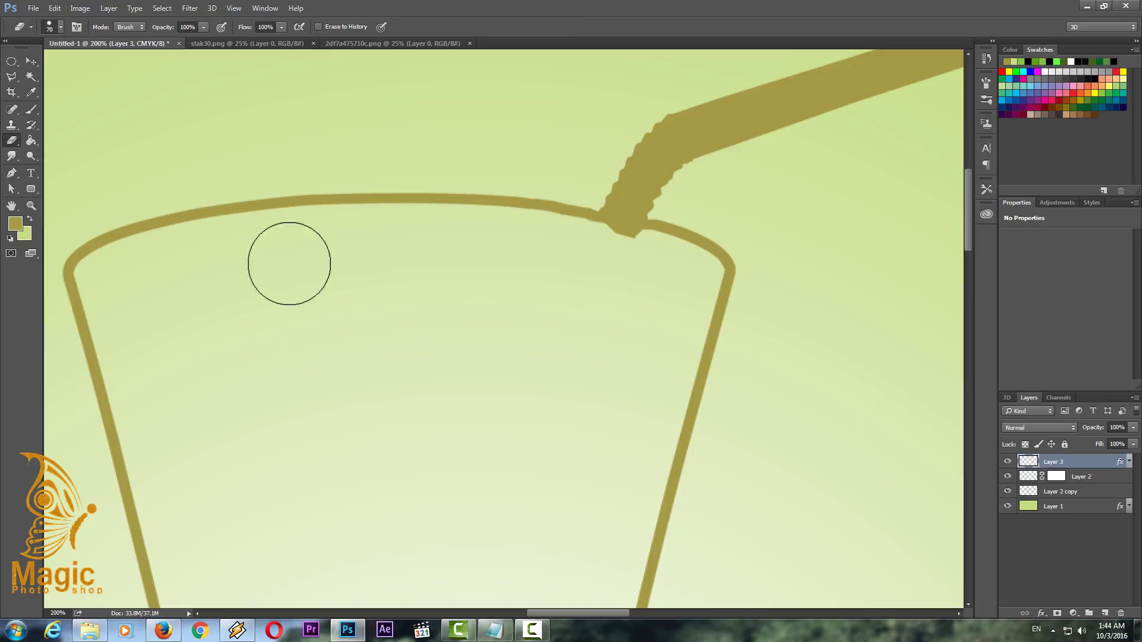
mouse_move(632, 275)
mouse_down()
mouse_move(576, 255)
mouse_move(638, 267)
mouse_up()
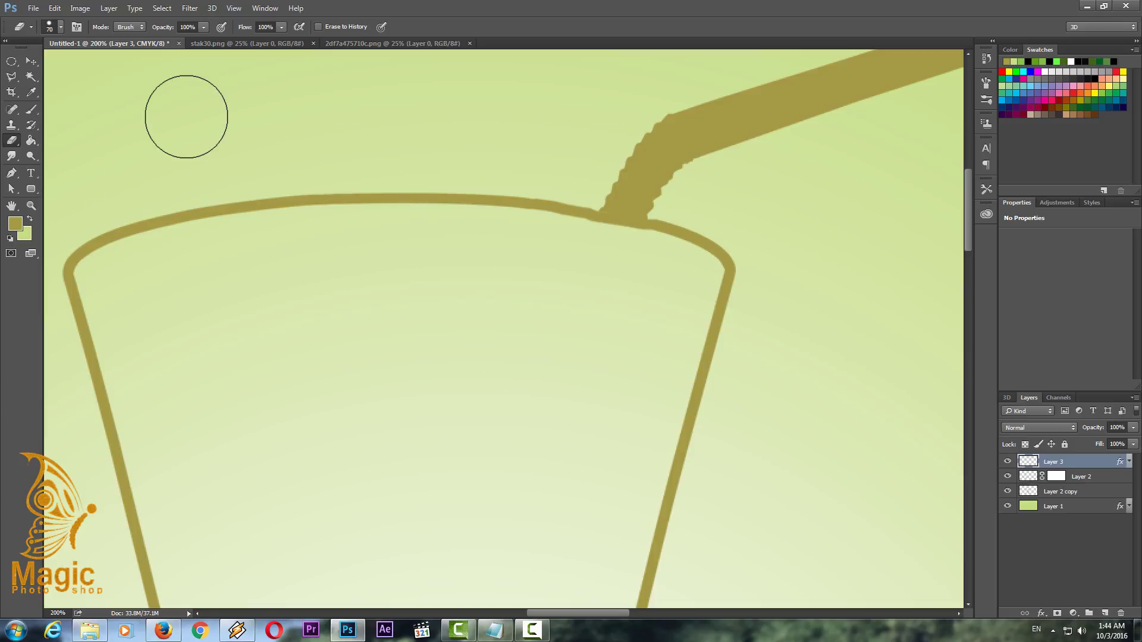
click(31, 61)
key(Down)
key(Down)
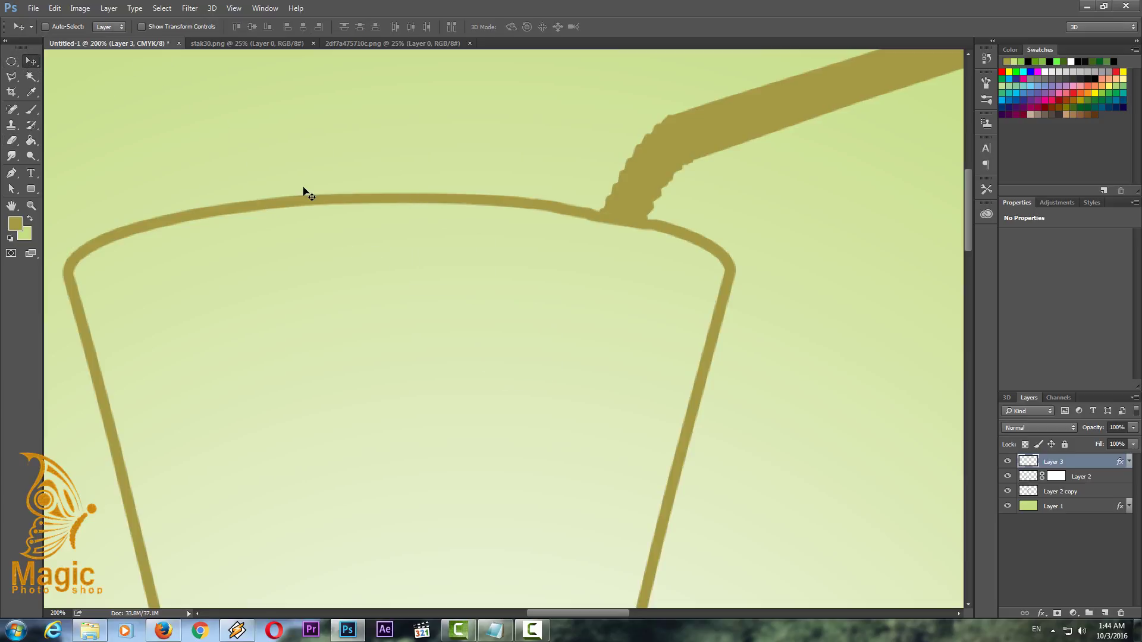
key(Down)
key(Down)
key(ctrl+minus)
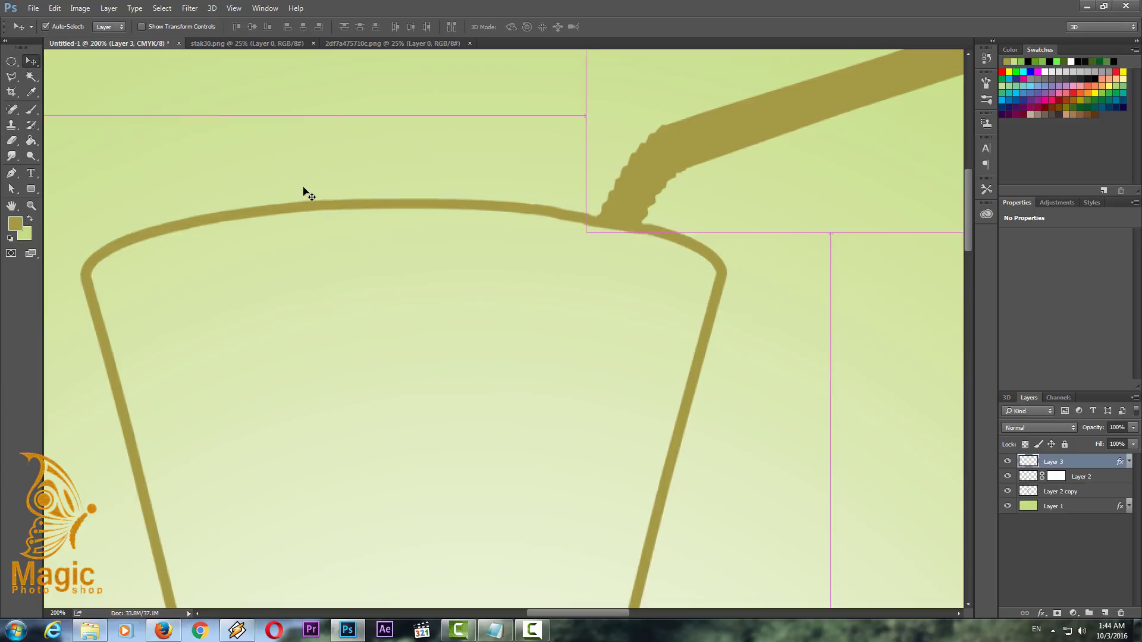
key(ctrl+minus)
key(ctrl+minus)
key(ctrl+minus)
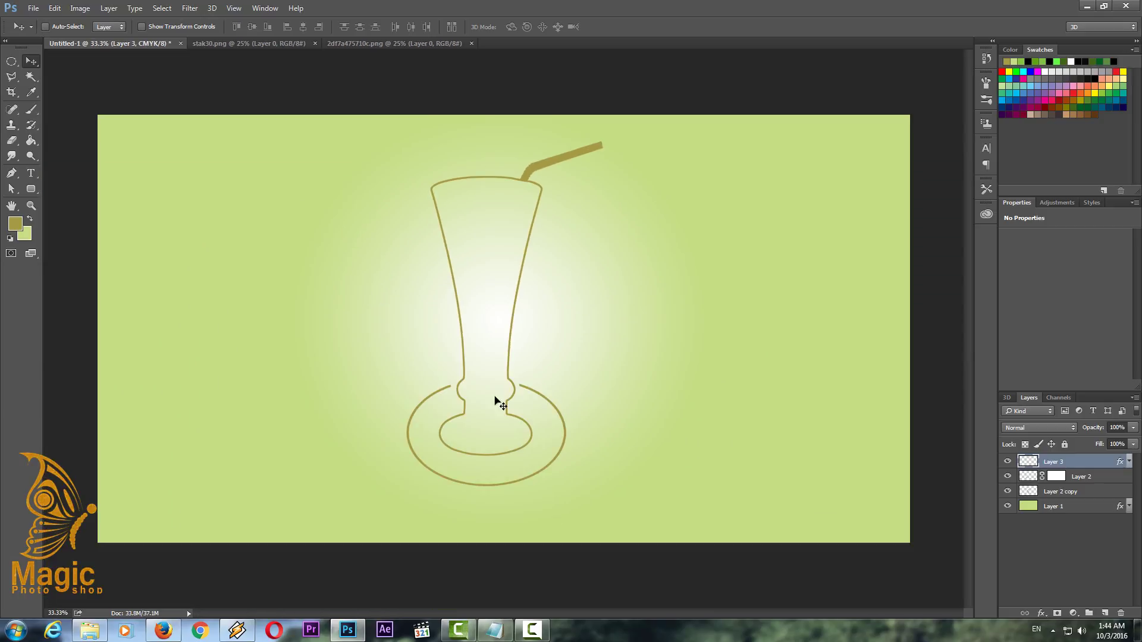
Group the glass, ring and straw layers into Group 1.
shift+click(1078, 497)
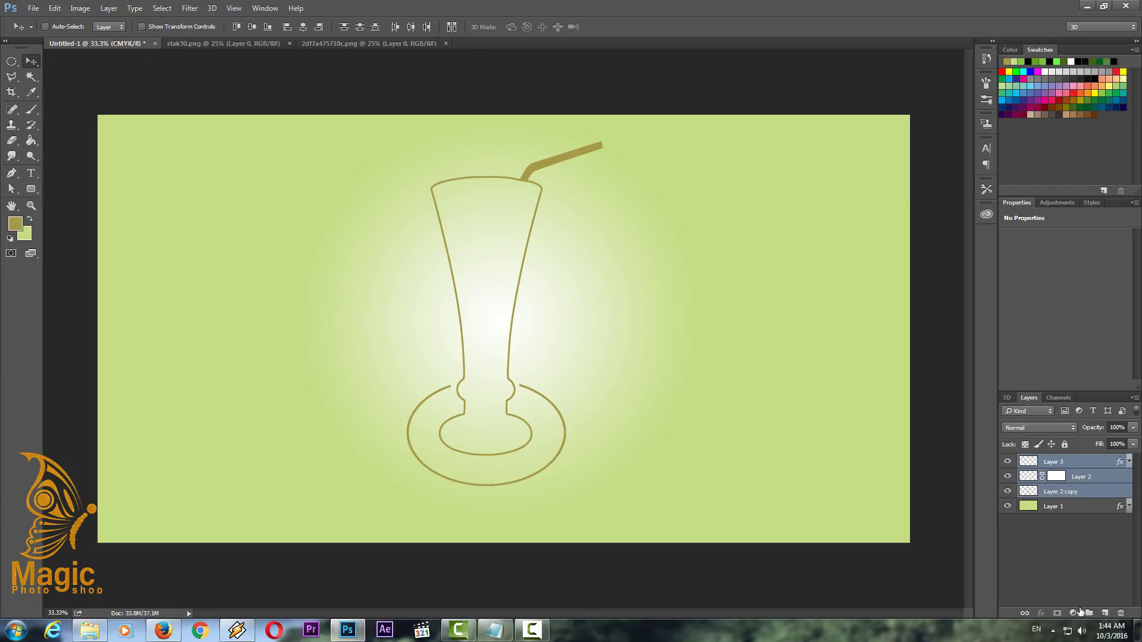
click(1088, 612)
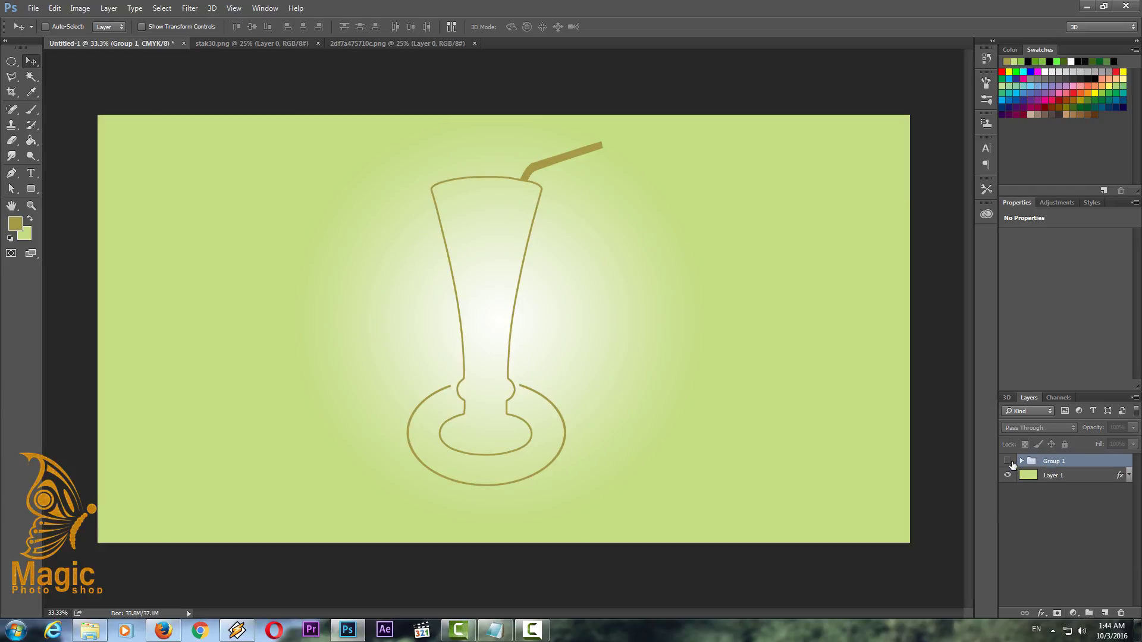
click(1008, 461)
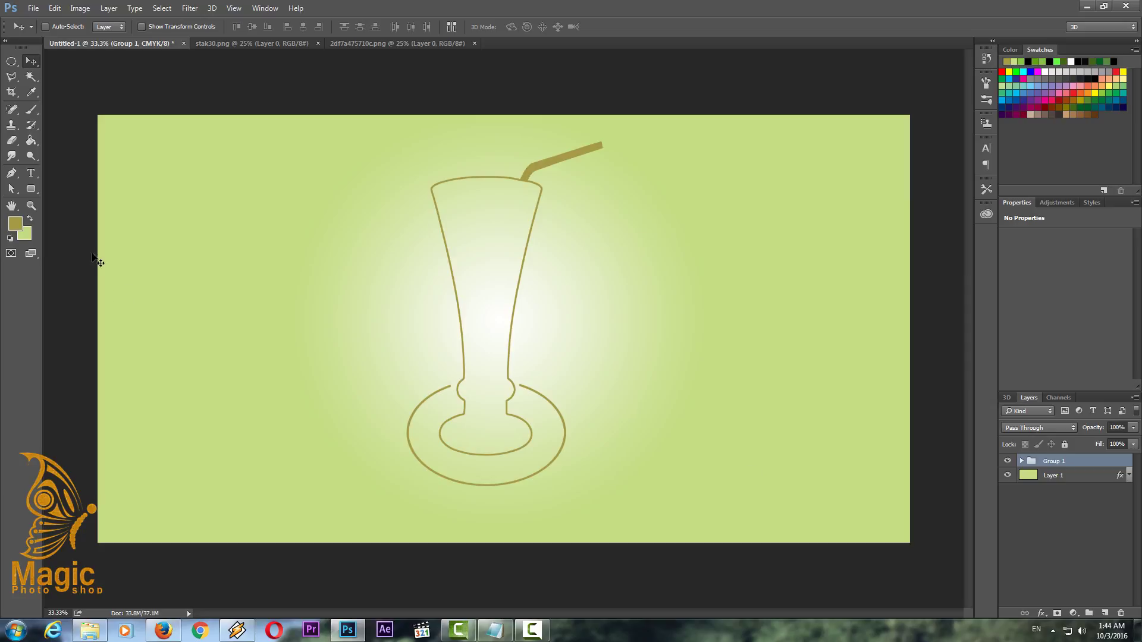
Start a text layer at the glass base and copy the word 'Caffe' from the font notes.
click(31, 173)
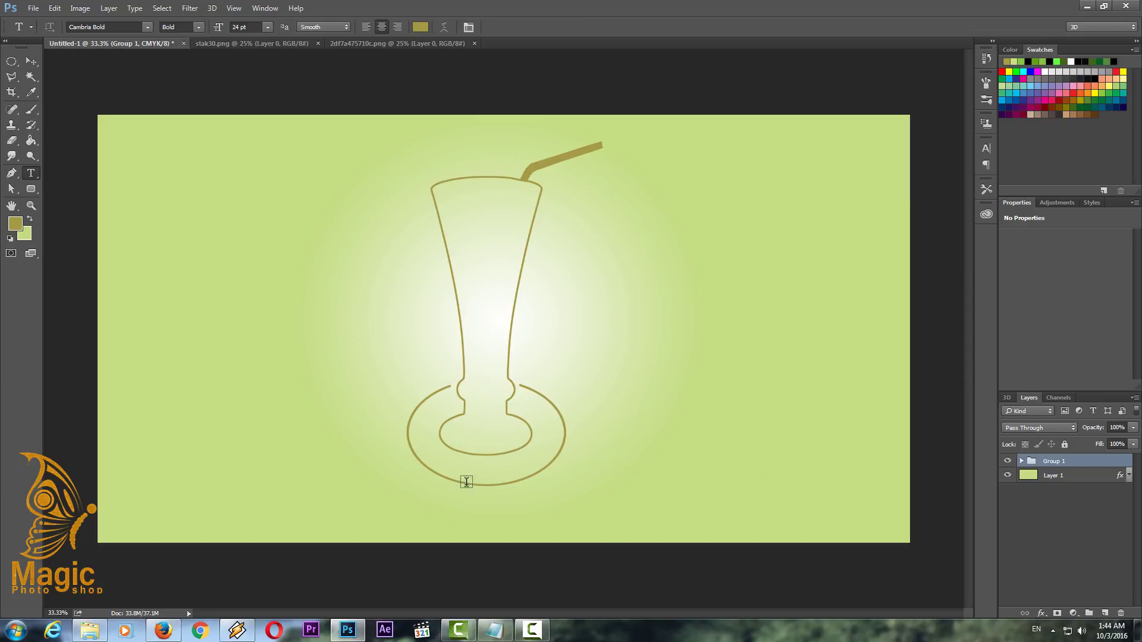
click(466, 481)
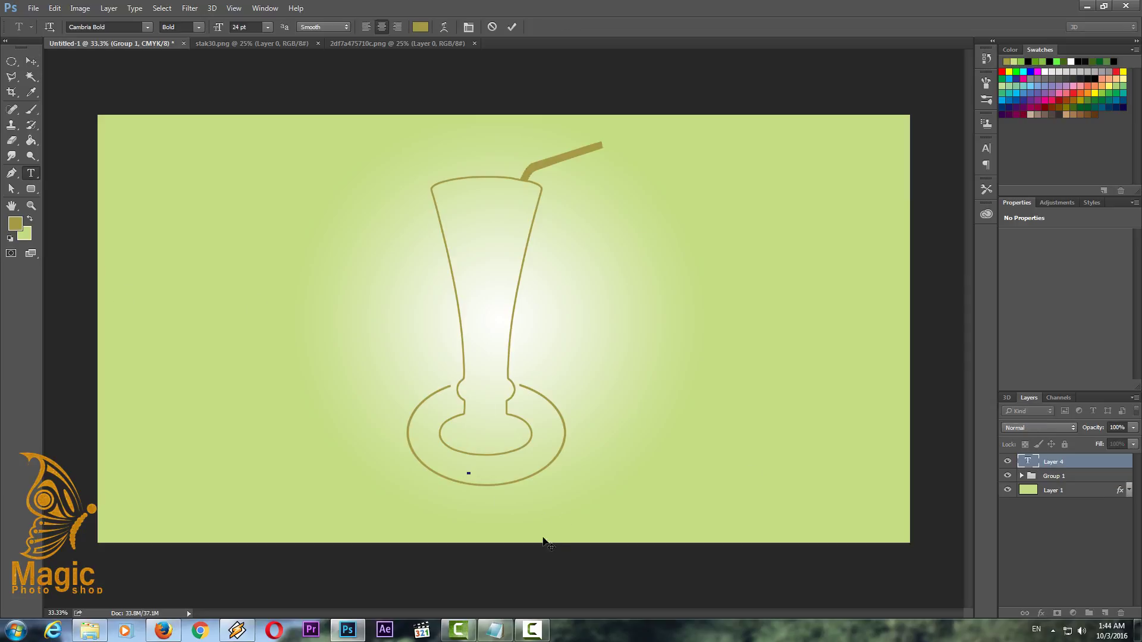
click(495, 630)
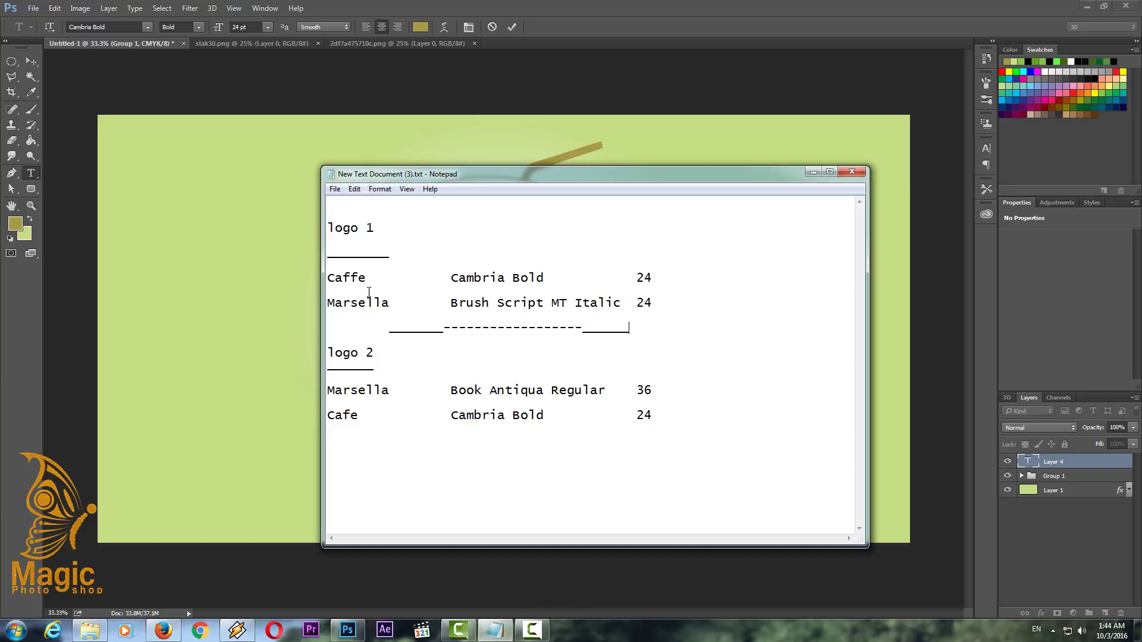
double_click(350, 278)
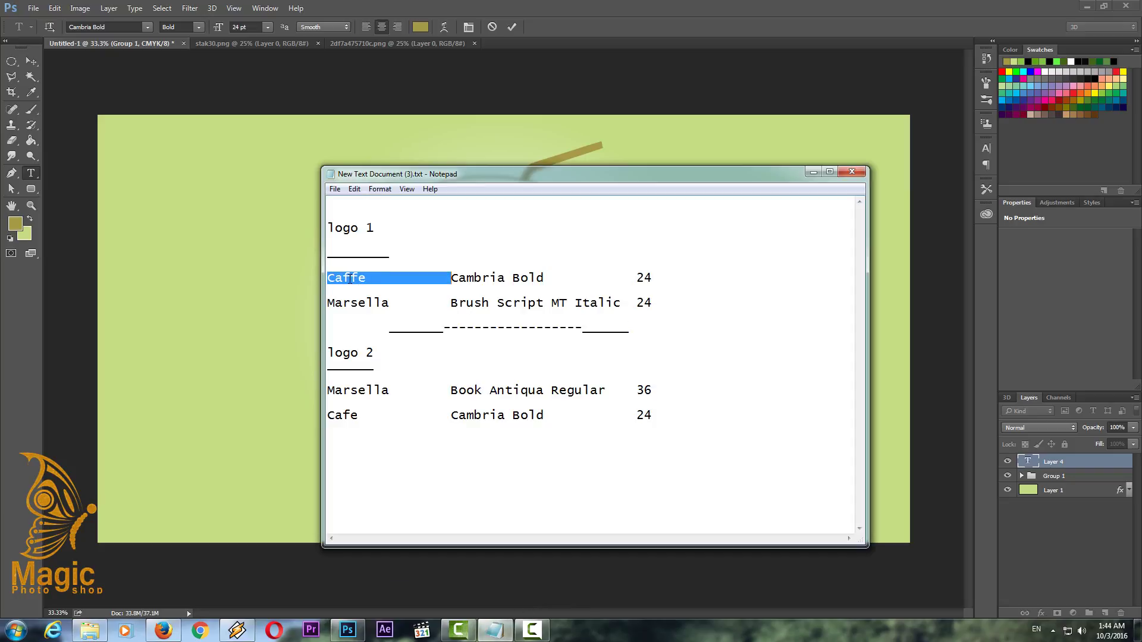
right_click(350, 278)
click(382, 316)
Paste 'Caffe' into the new text layer and move it up into the top of the glass.
click(495, 630)
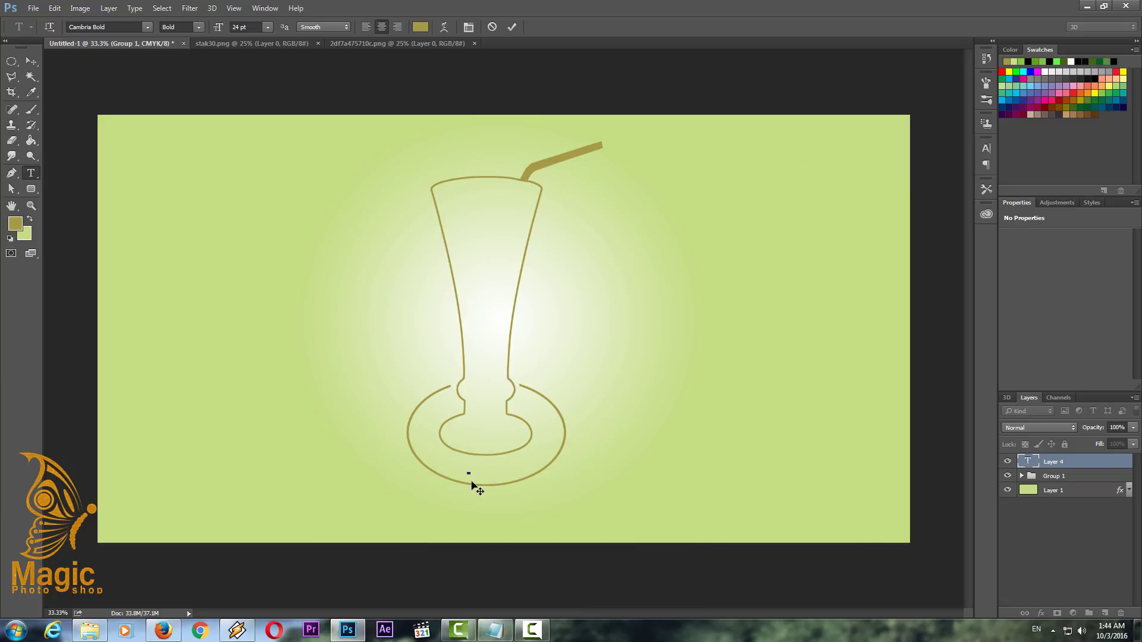
right_click(472, 485)
click(504, 278)
text(Caffe)
click(32, 62)
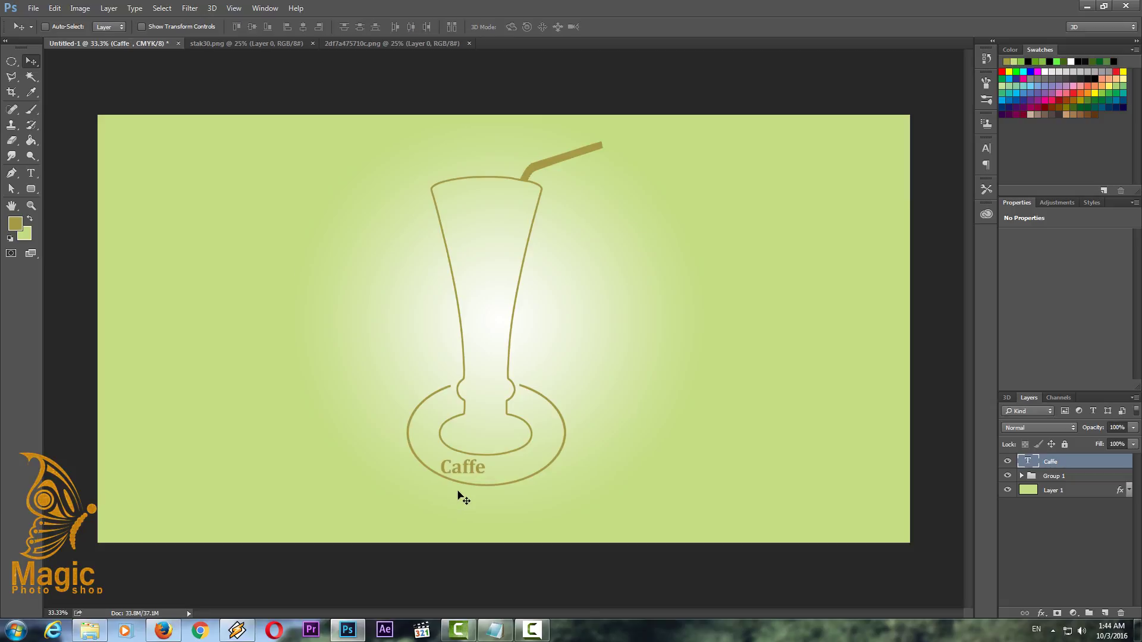
drag(469, 472, 494, 221)
click(1023, 475)
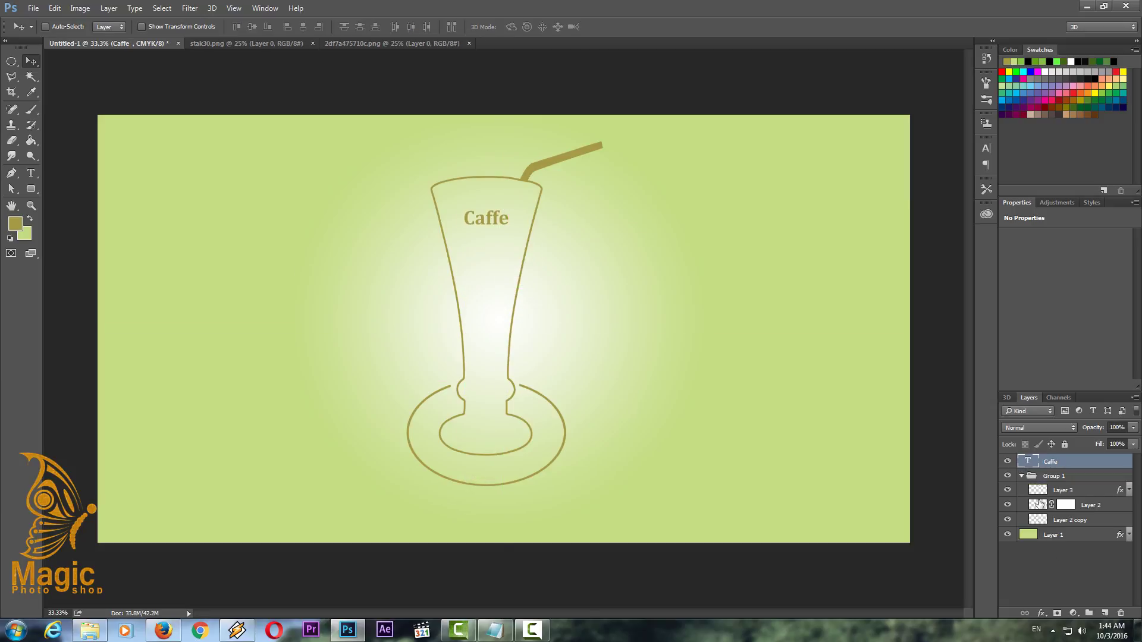
click(1038, 506)
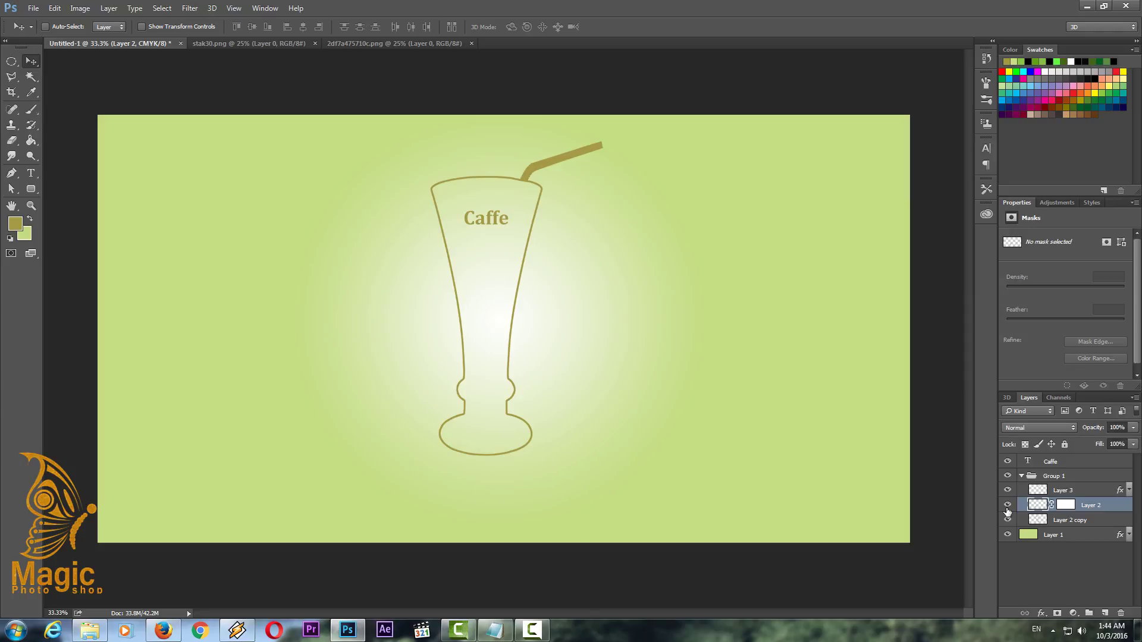
Move the glass base (Layer 2) down and squash it slightly with Free Transform.
click(1007, 505)
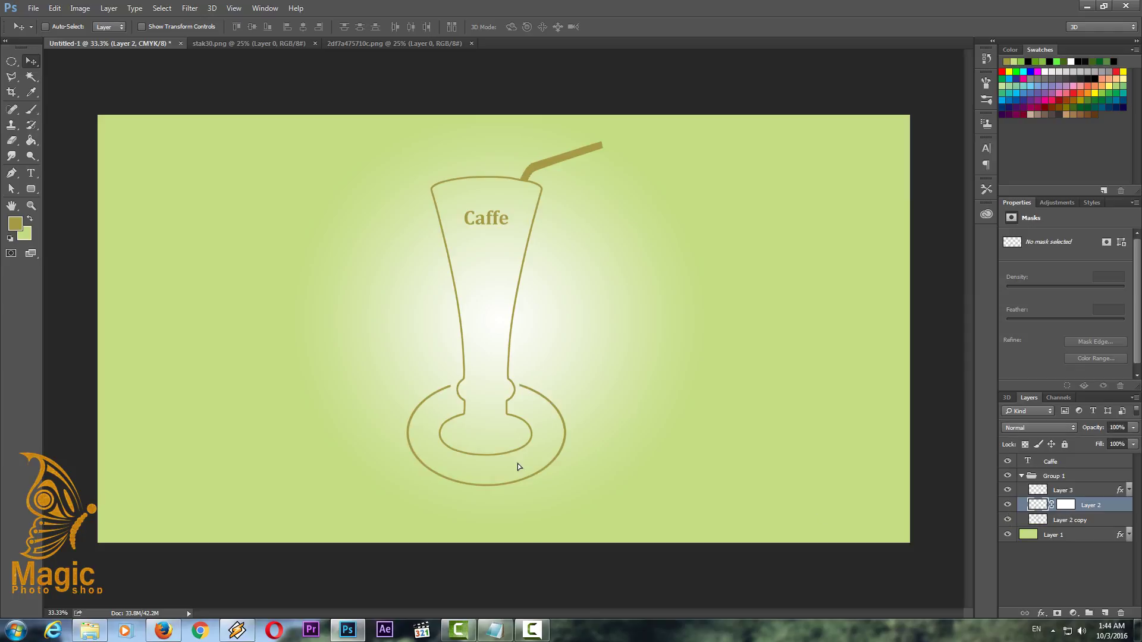
drag(517, 463, 518, 469)
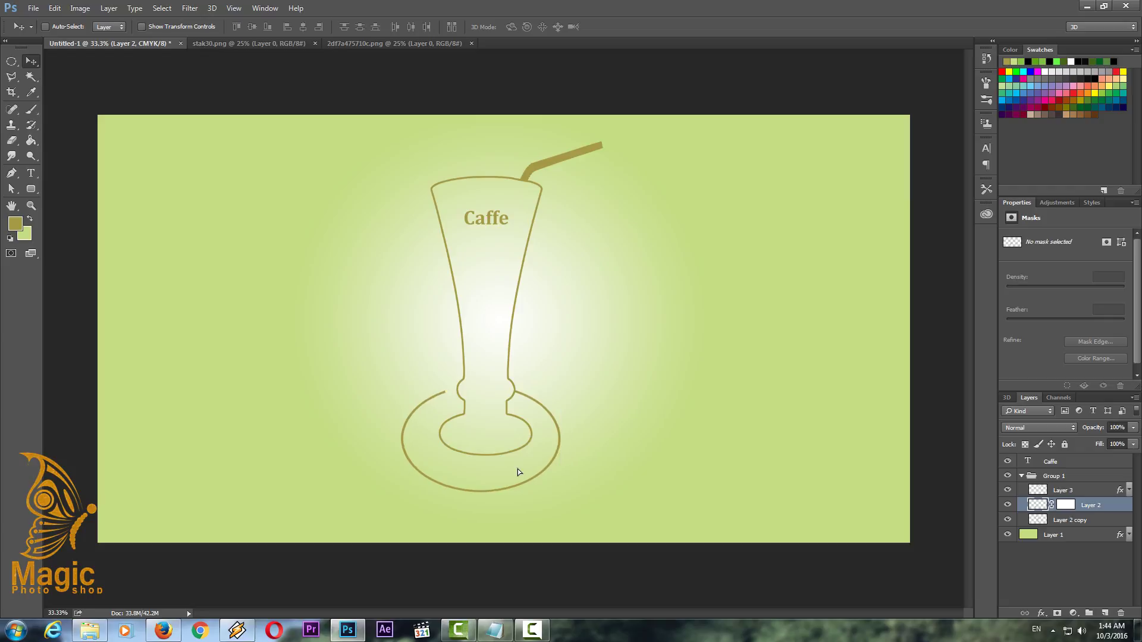
click(11, 61)
right_click(450, 435)
click(510, 338)
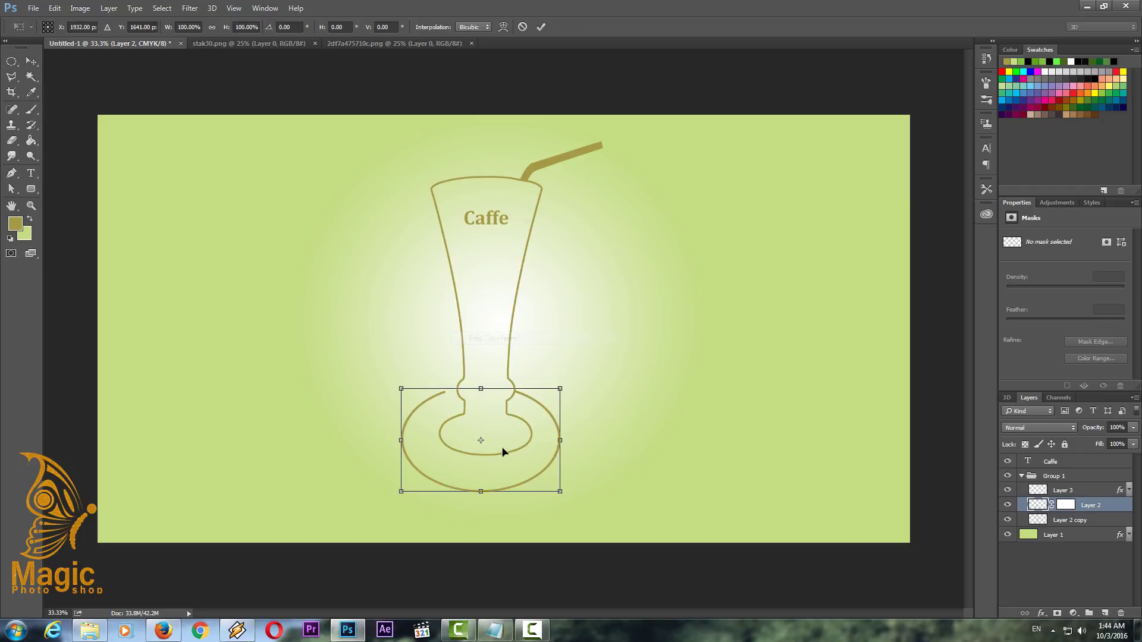
mouse_move(501, 446)
mouse_down()
mouse_move(487, 479)
mouse_move(486, 454)
mouse_up()
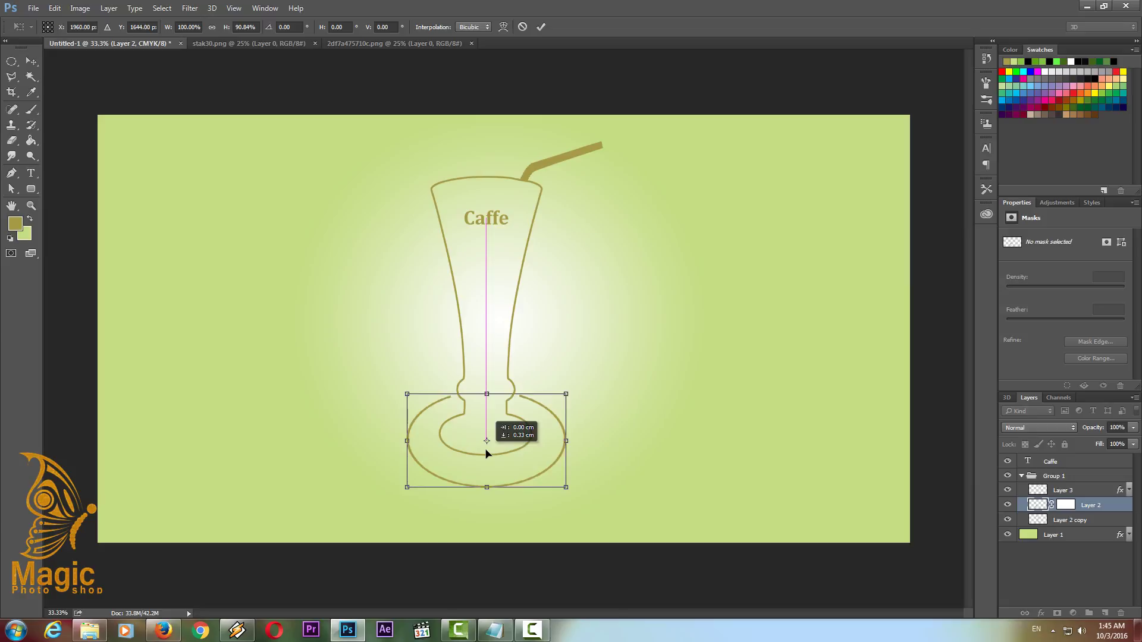
click(36, 60)
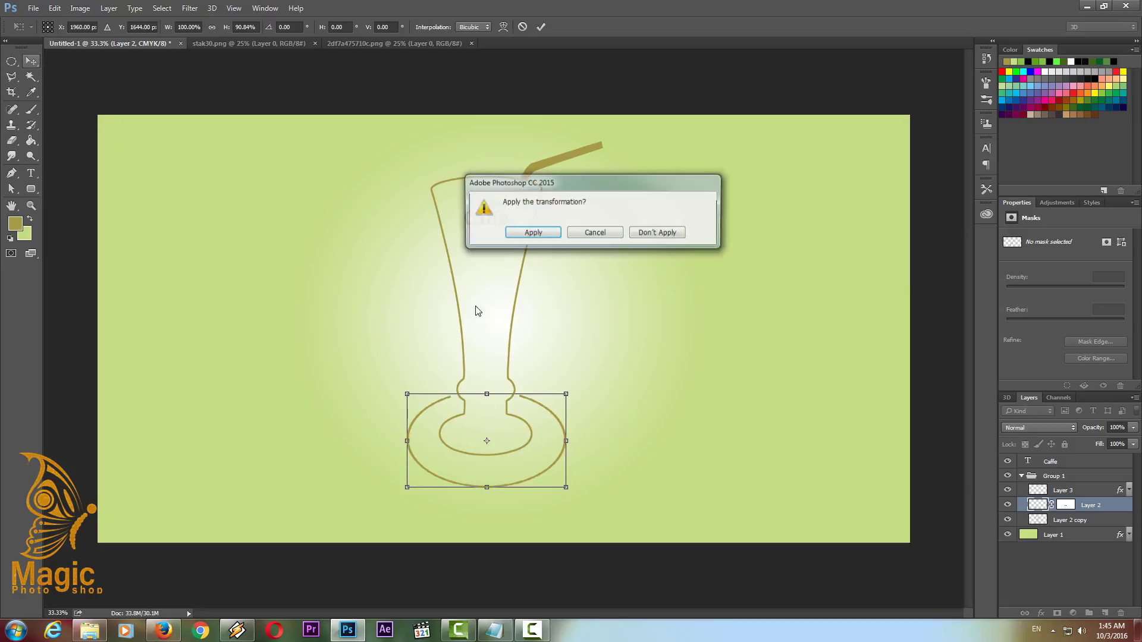
click(524, 232)
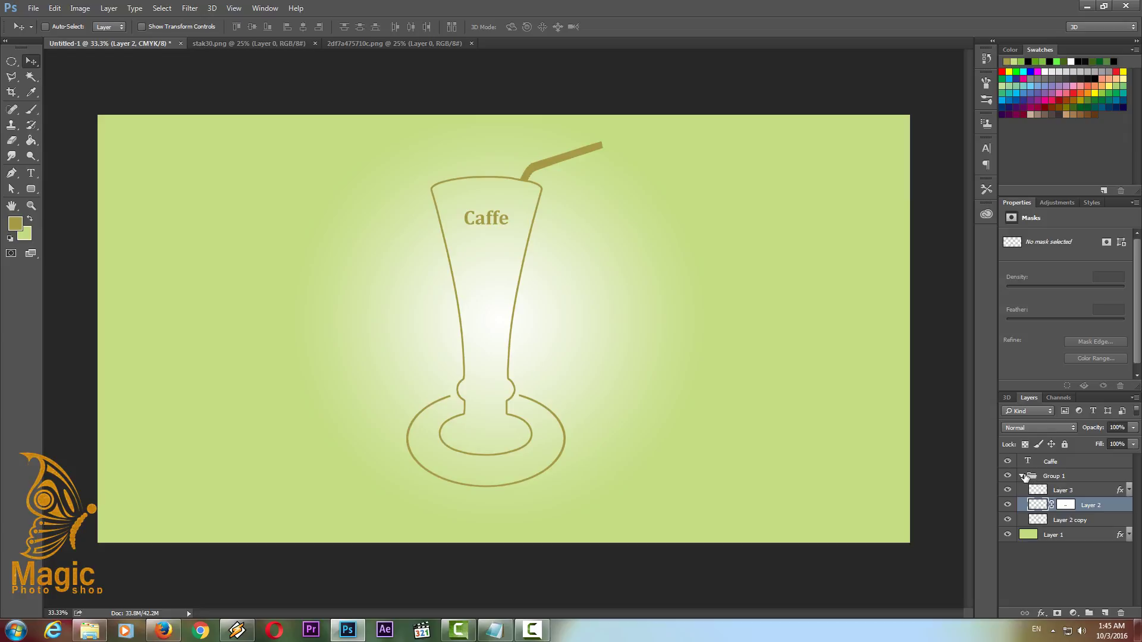
click(1022, 476)
Set the Caffe text to Cambria Bold 36 pt and nudge it into place on the glass.
click(1058, 461)
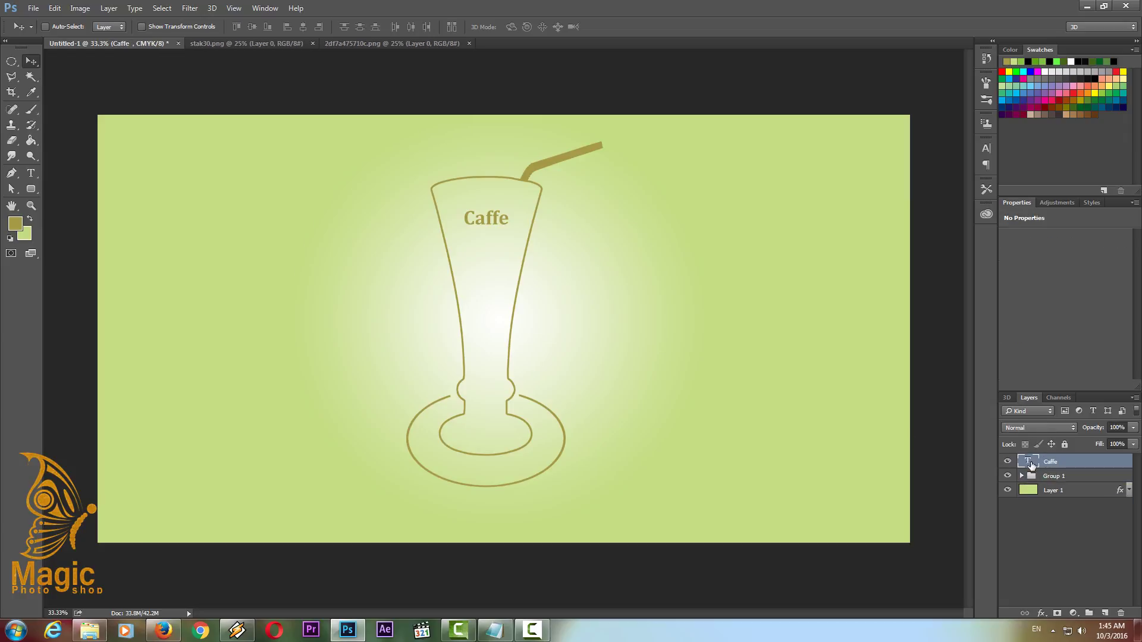
click(495, 630)
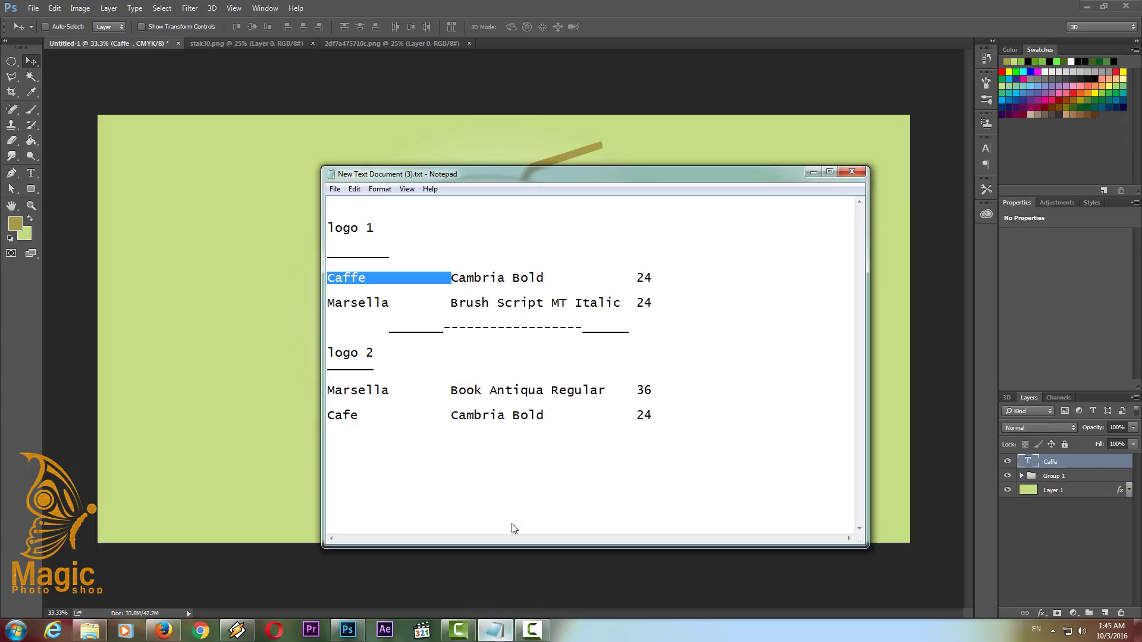
drag(548, 279, 442, 277)
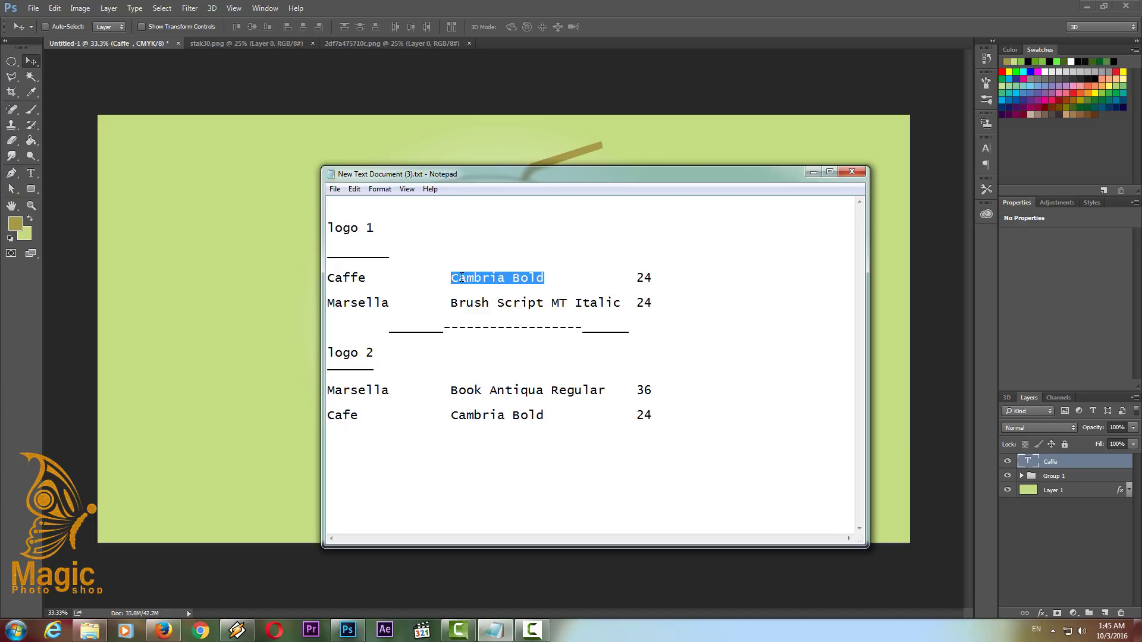
right_click(462, 277)
click(558, 312)
click(503, 631)
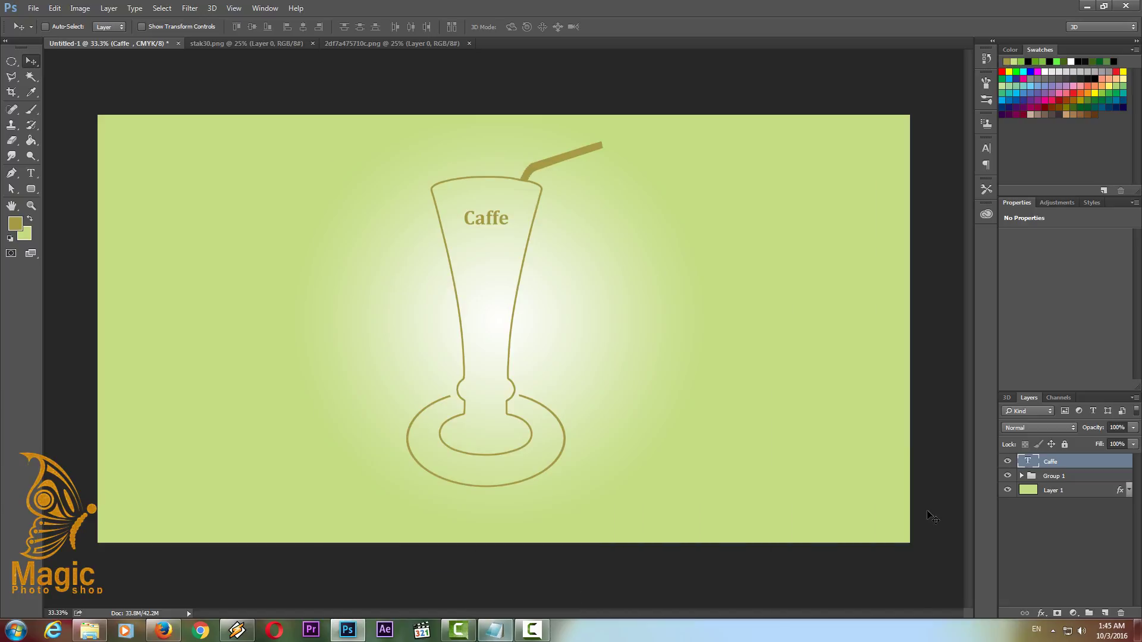
double_click(1027, 461)
click(267, 28)
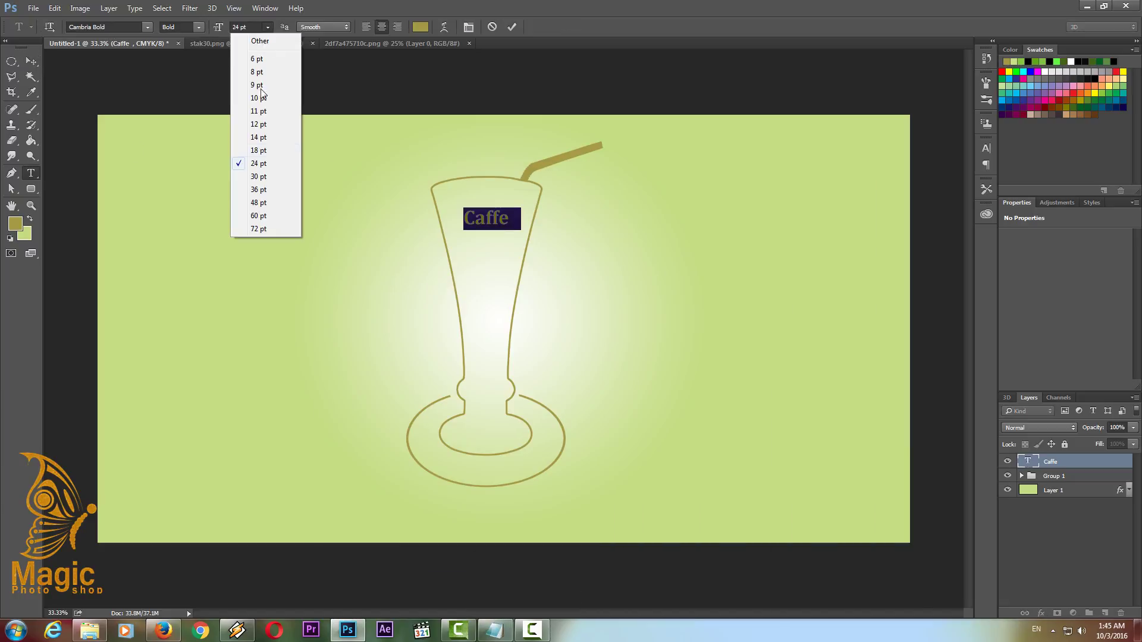
click(256, 189)
click(31, 61)
drag(497, 236, 491, 222)
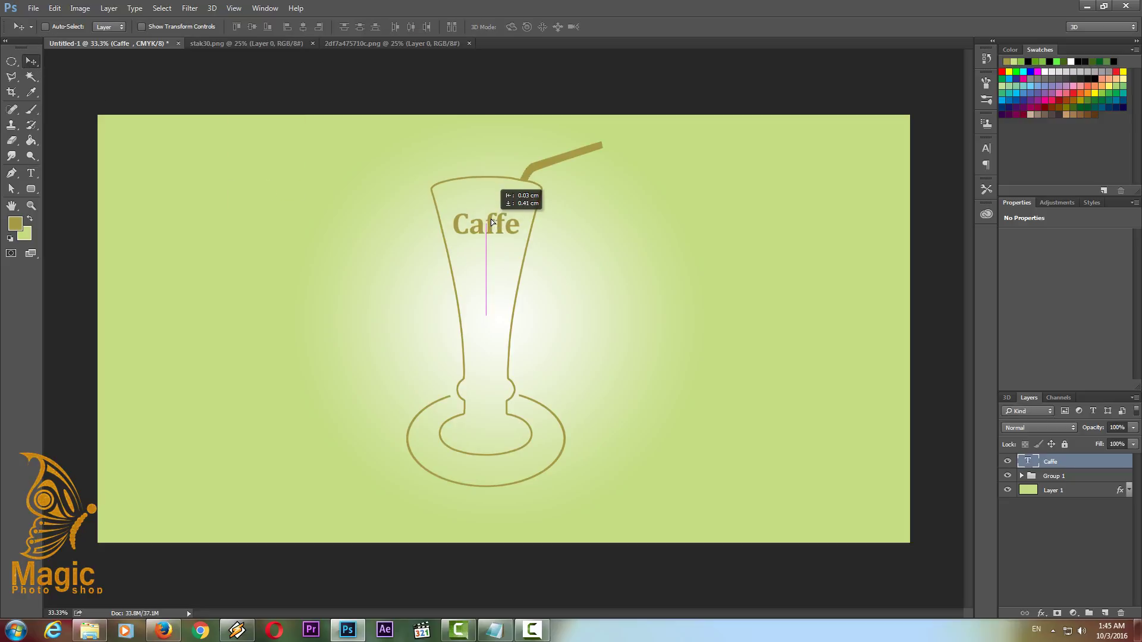
key(t)
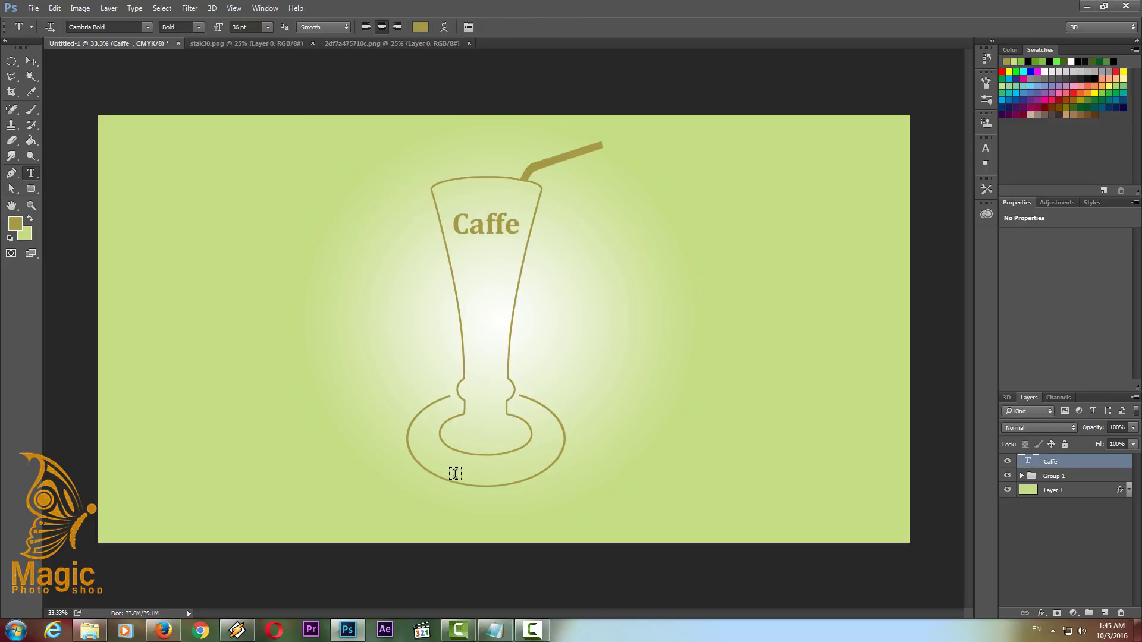
click(456, 475)
Paste 'Marsella' from the font notes as a new text line below the glass.
click(495, 631)
right_click(360, 303)
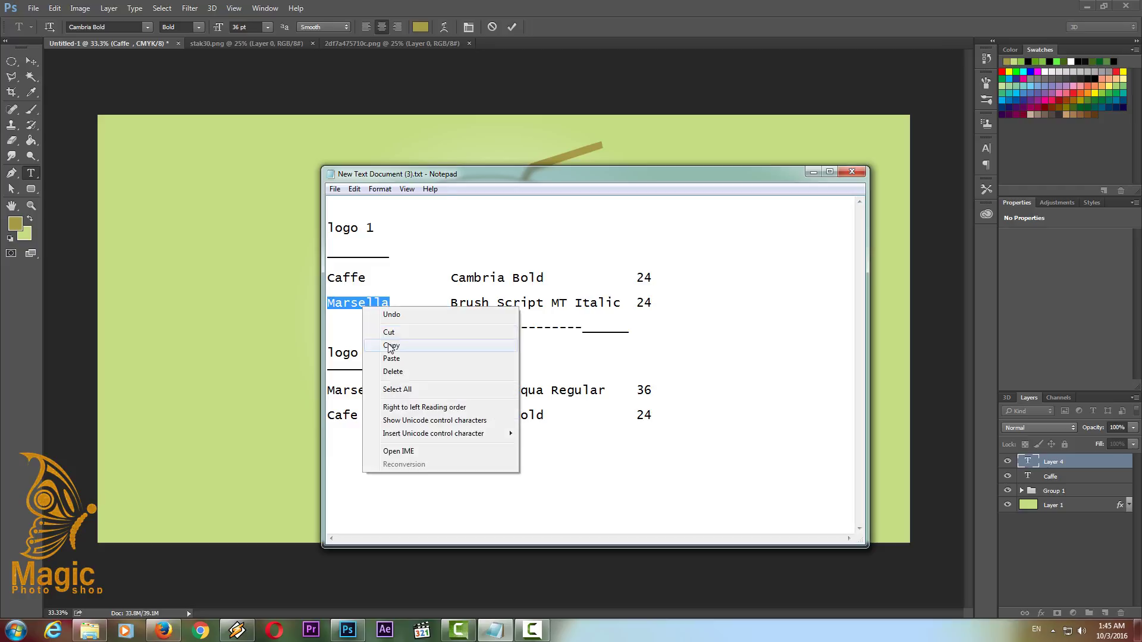
click(386, 344)
click(495, 630)
right_click(471, 465)
click(502, 266)
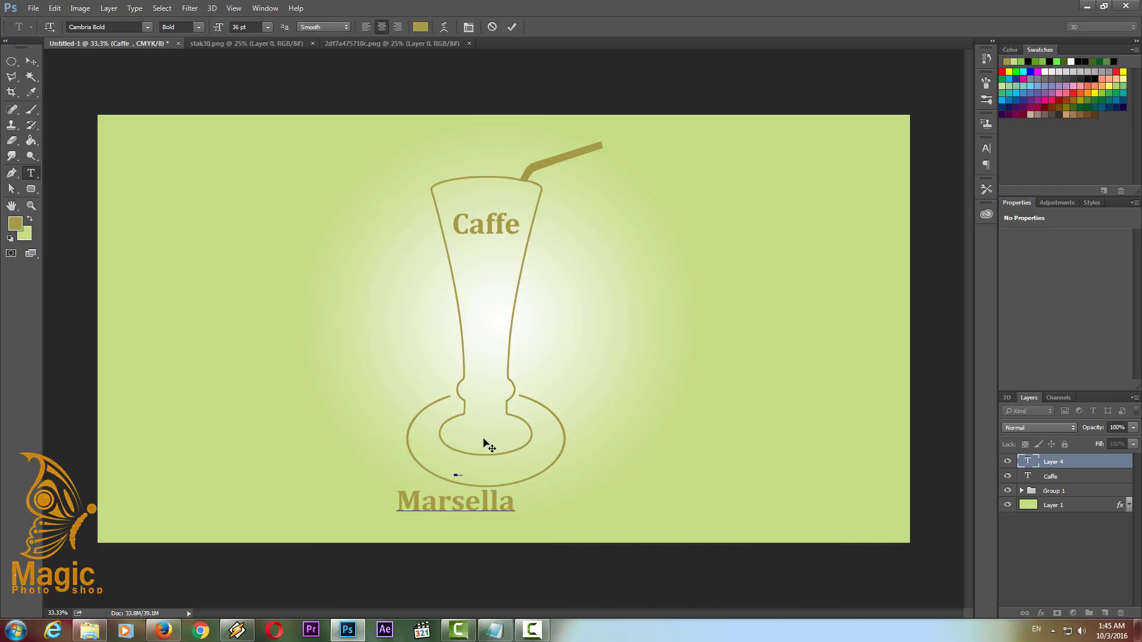
Set Marsella in Brush Script MT Italic and move it into the saucer.
double_click(467, 504)
click(494, 630)
drag(621, 303, 451, 302)
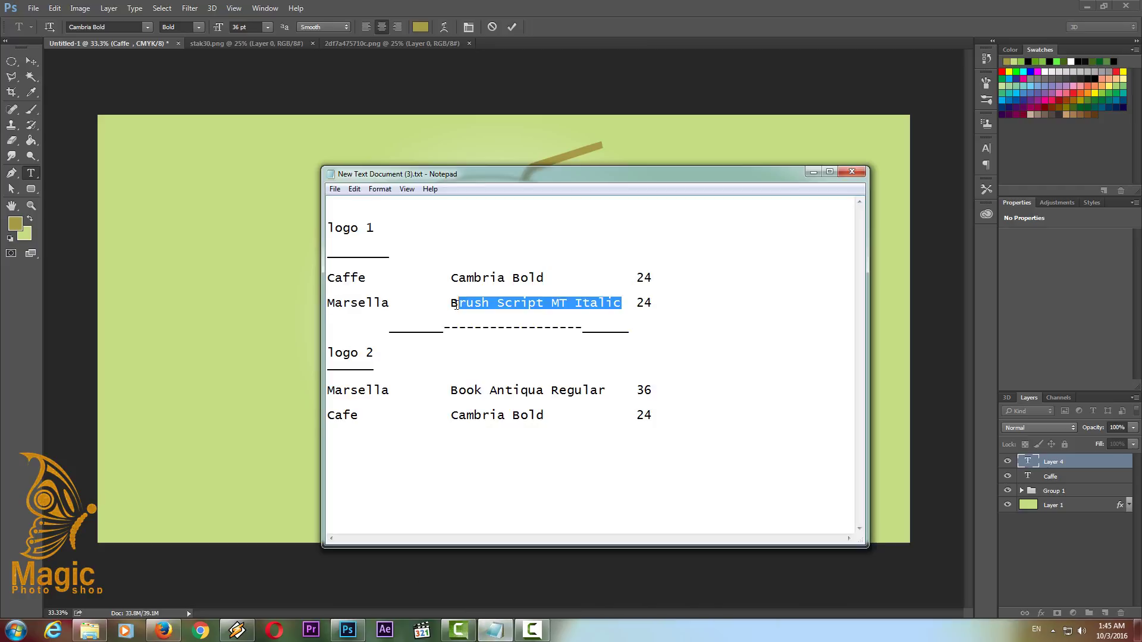
right_click(452, 304)
click(479, 344)
click(494, 630)
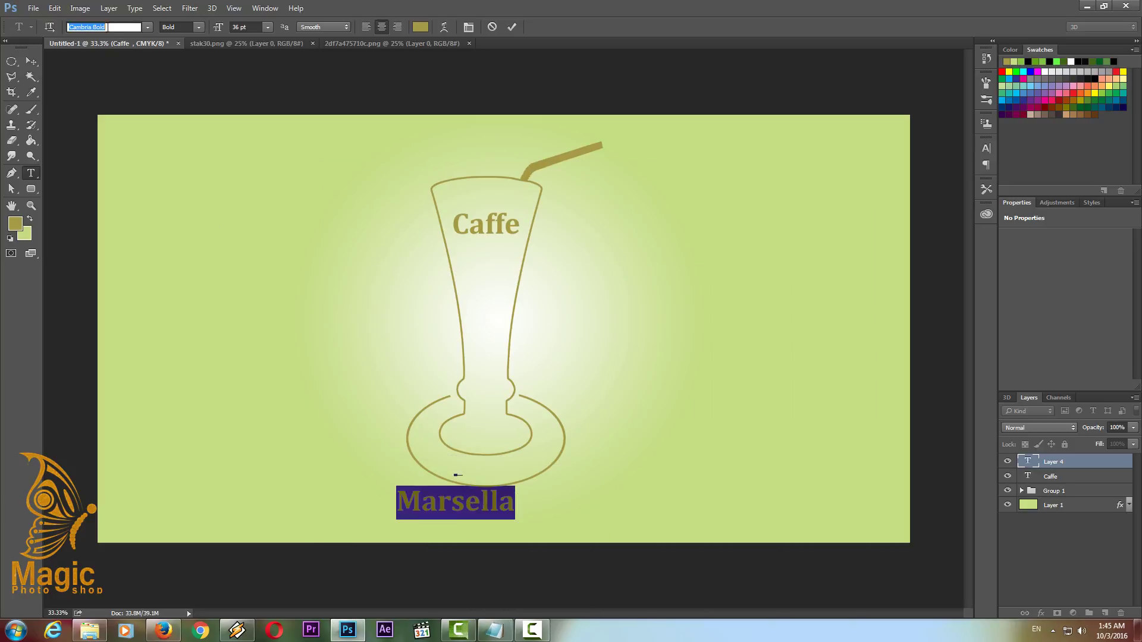
right_click(119, 27)
click(134, 81)
key(Return)
click(31, 61)
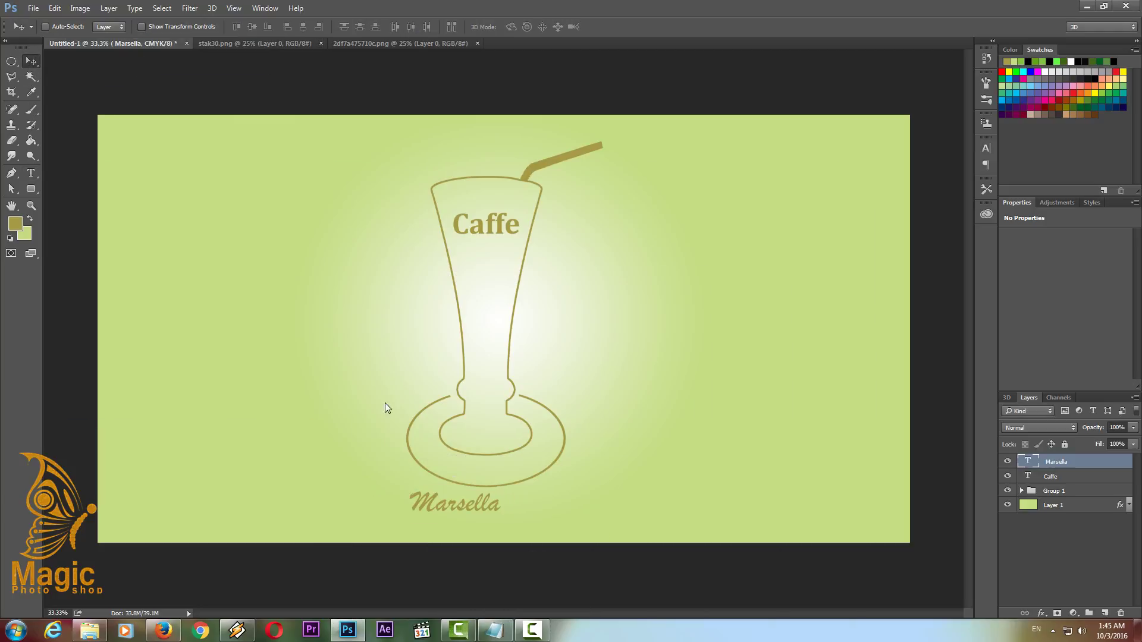
drag(452, 500, 480, 469)
Replace the Marsella text with a clean single-line paste, removing the stray empty line.
double_click(480, 469)
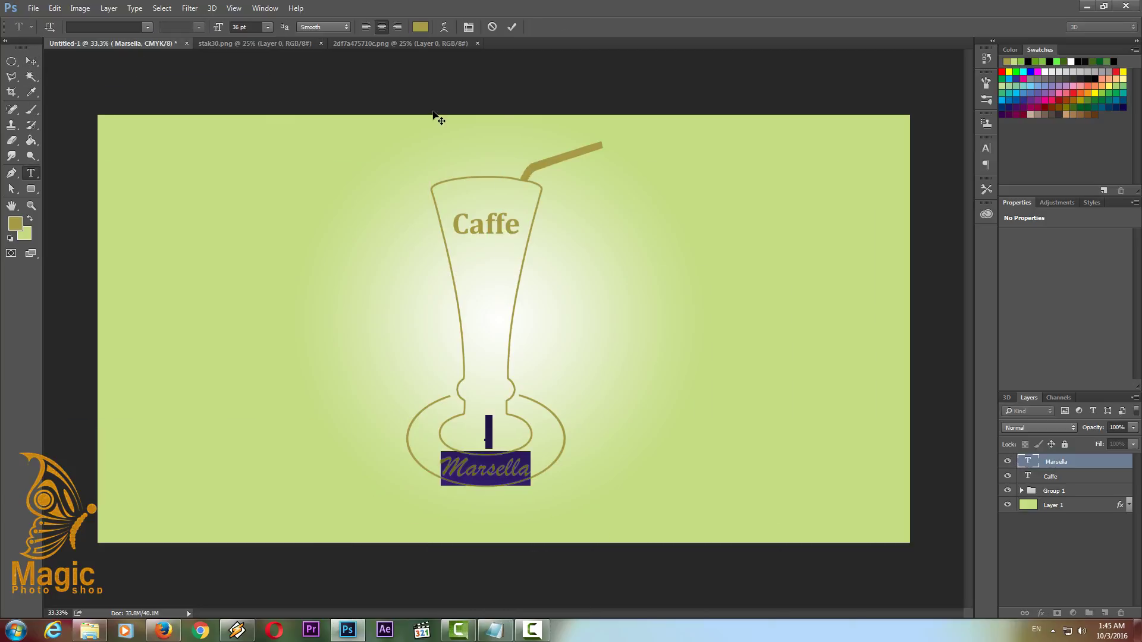
click(505, 440)
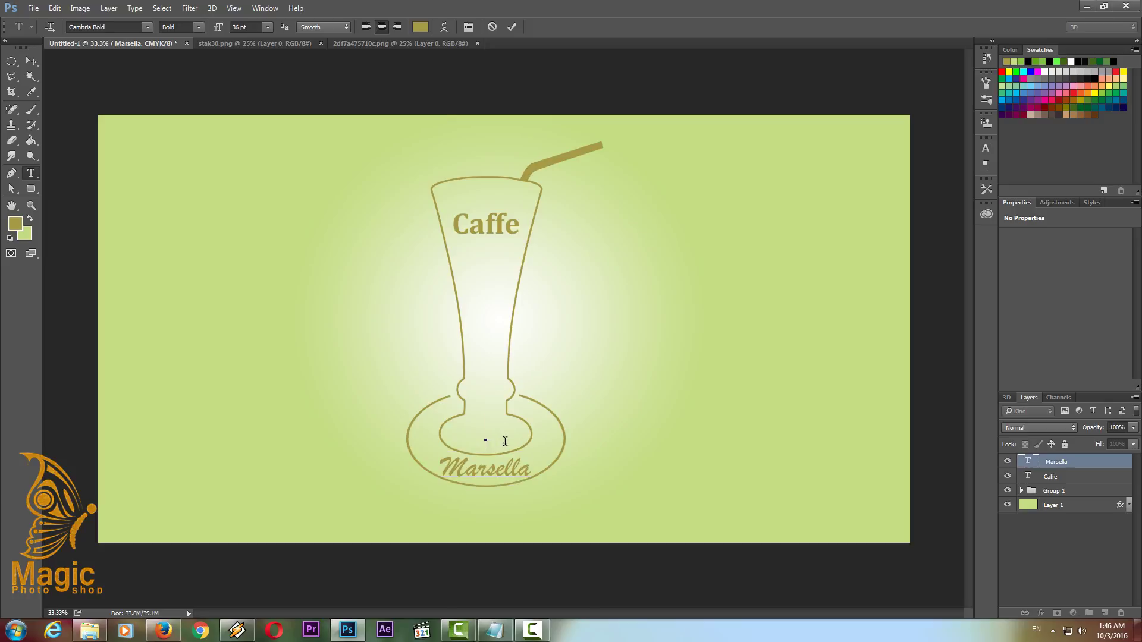
right_click(509, 480)
key(Escape)
key(ctrl+a)
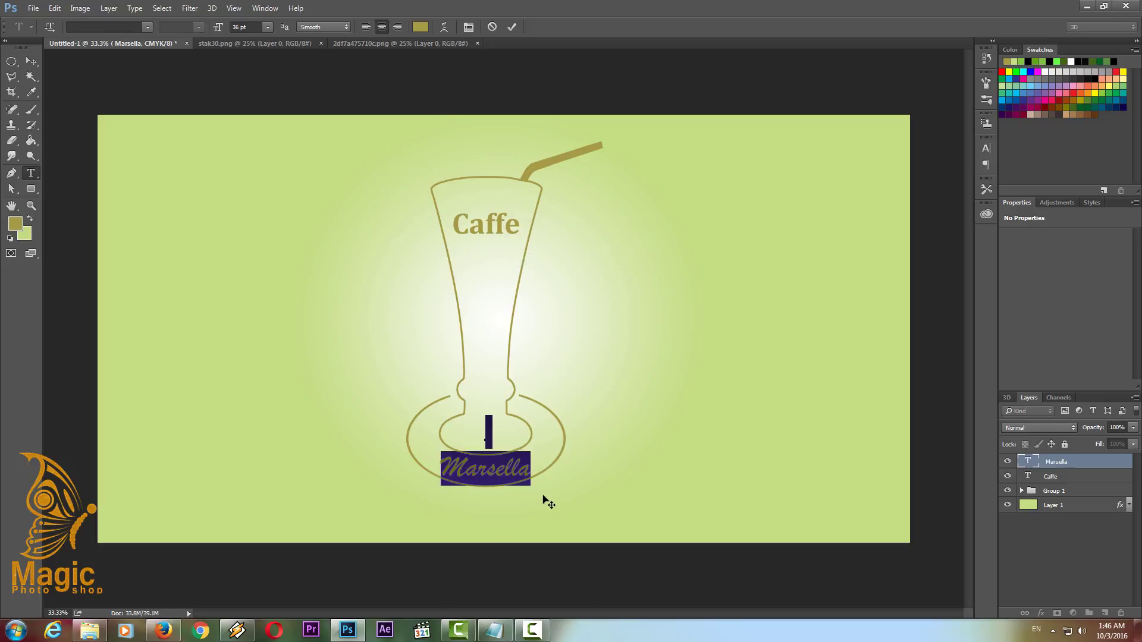
key(BackSpace)
right_click(494, 445)
click(529, 233)
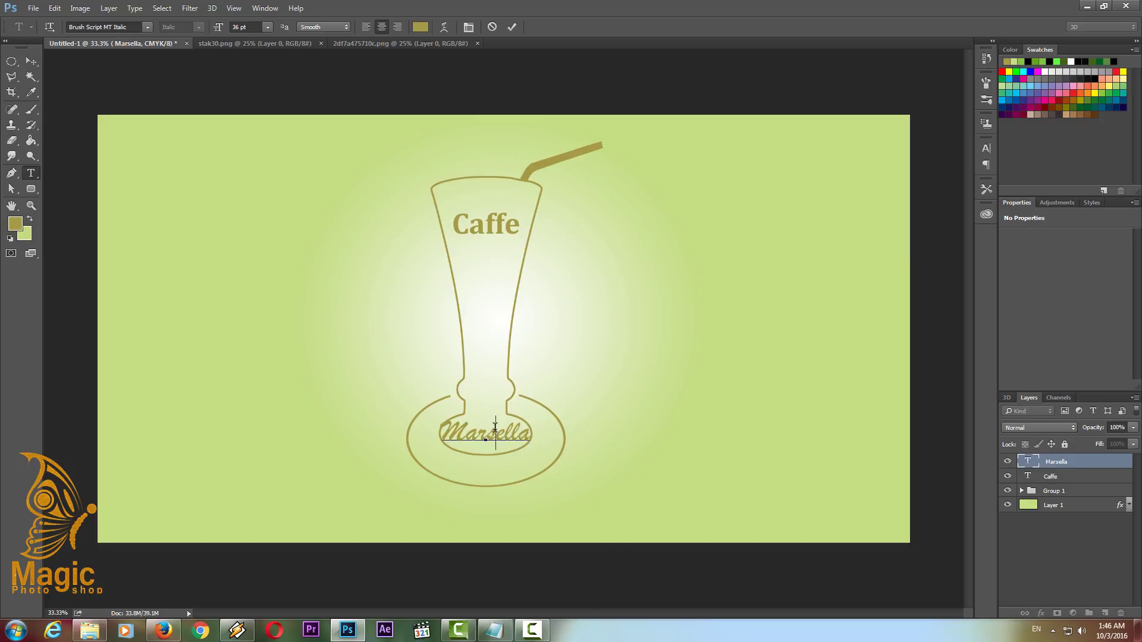
Warp Marsella with an Arc style at Bend -37, commit it, and nudge it up.
key(ctrl+a)
click(444, 27)
click(718, 140)
click(722, 171)
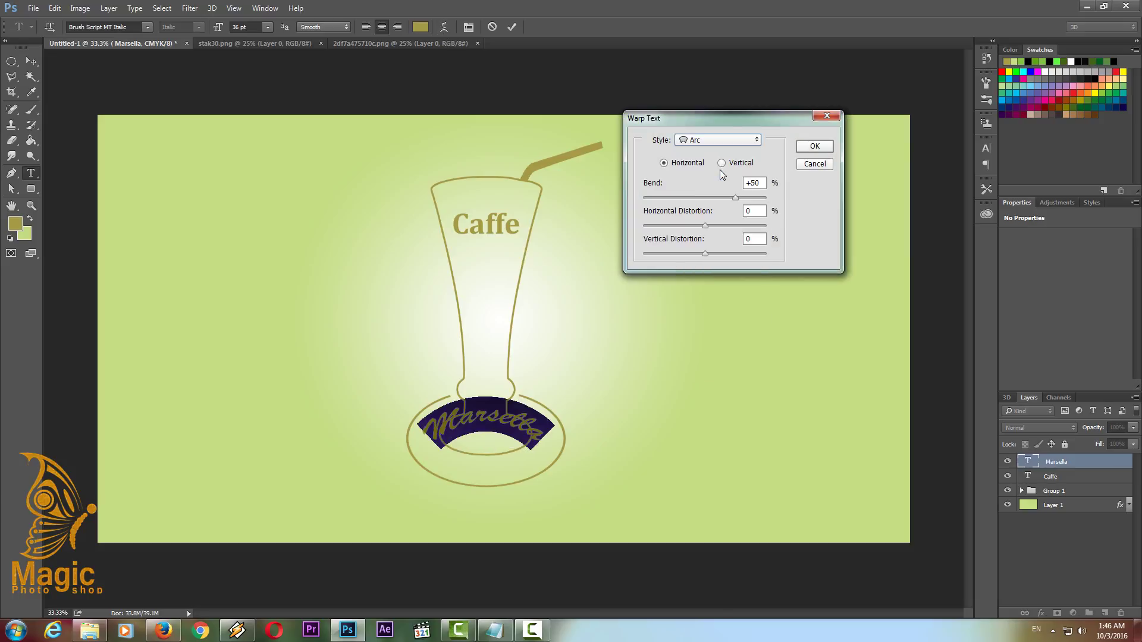
drag(735, 197, 682, 197)
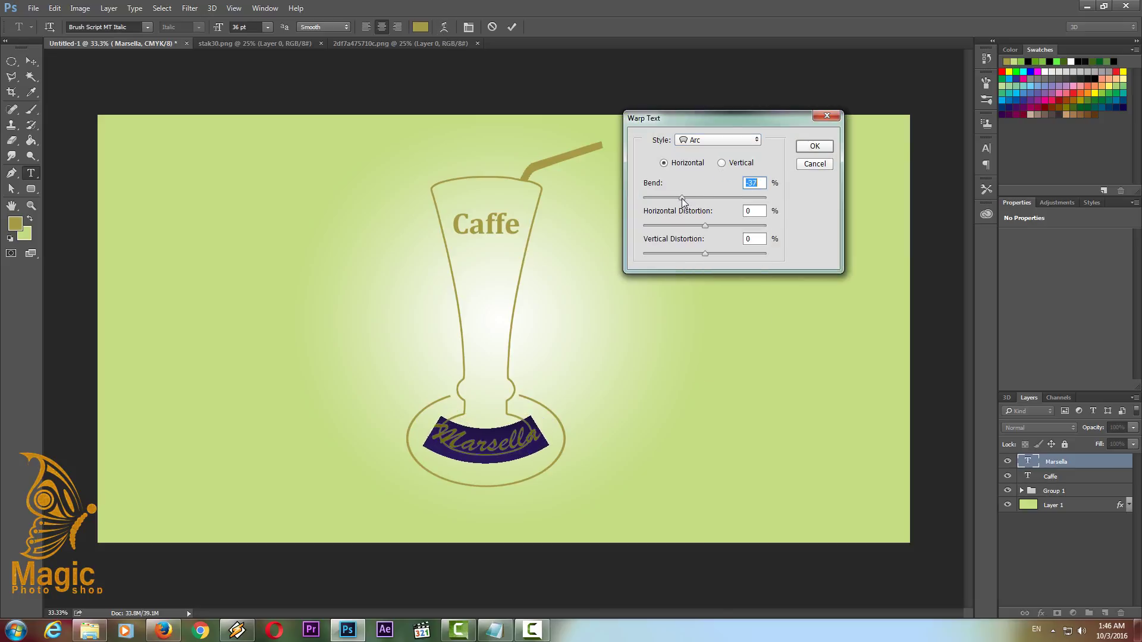
click(797, 149)
click(491, 443)
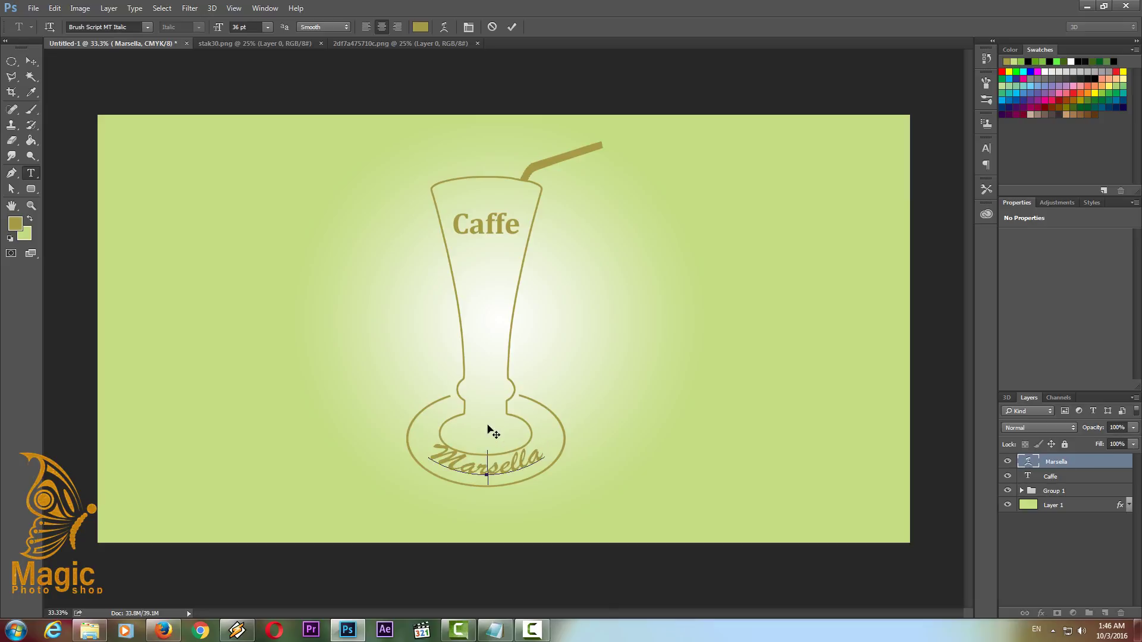
key(ctrl+Return)
key(v)
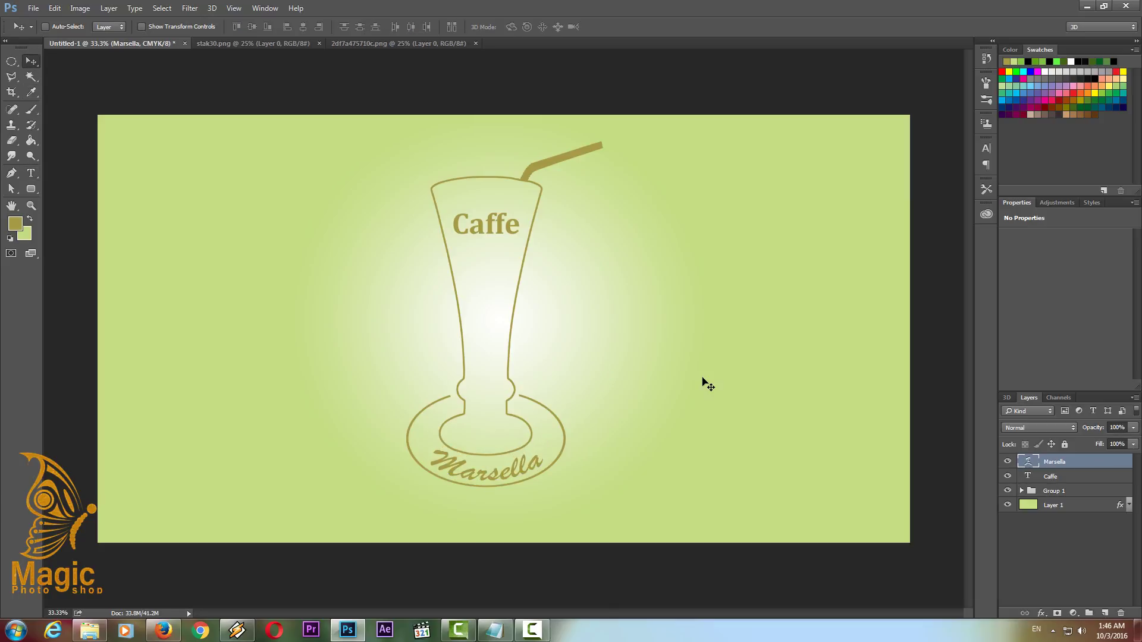
key(Up)
Duplicate Group 1 and move the Caffe and Marsella text layers into Group 1.
click(1022, 491)
click(1021, 491)
right_click(1053, 491)
click(1014, 132)
click(678, 193)
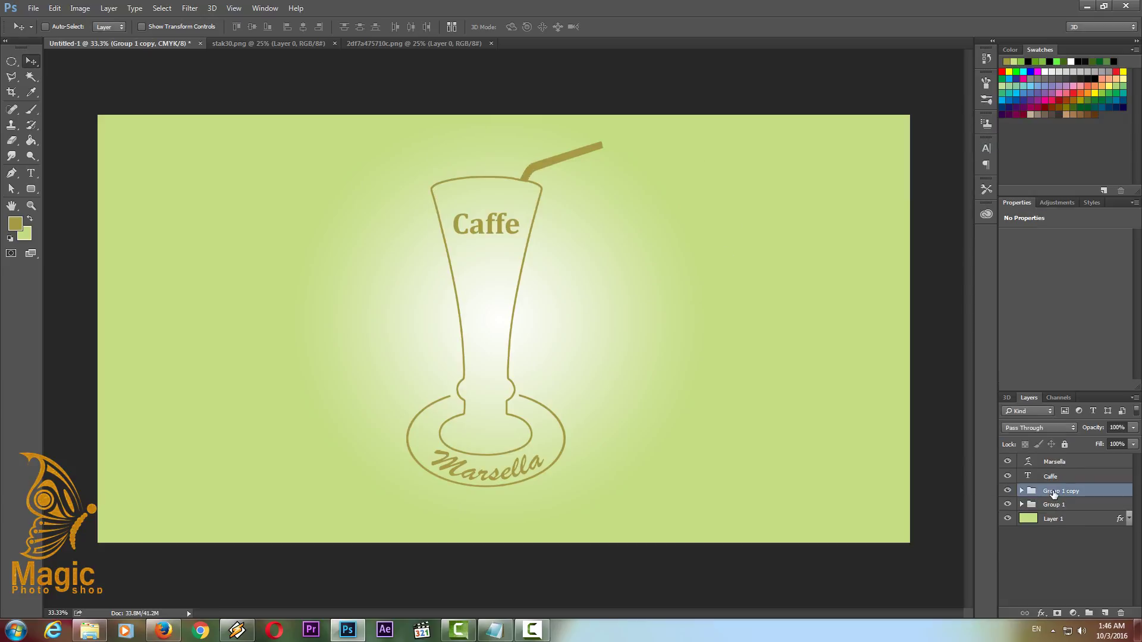
click(1056, 476)
mouse_move(1057, 462)
mouse_down()
mouse_move(1052, 490)
mouse_move(1007, 460)
mouse_up()
Rename Group 1 to 'Logo 1', hide it, and show the bare Group 1 copy.
click(1014, 475)
click(1007, 474)
double_click(1054, 475)
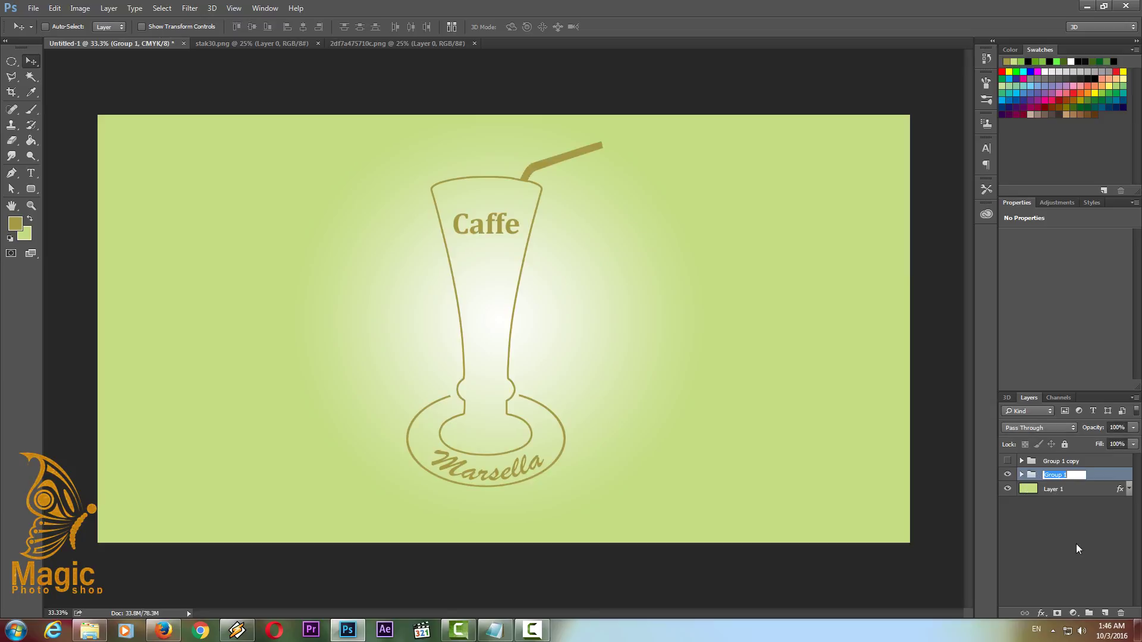
text(Logo 1)
key(Return)
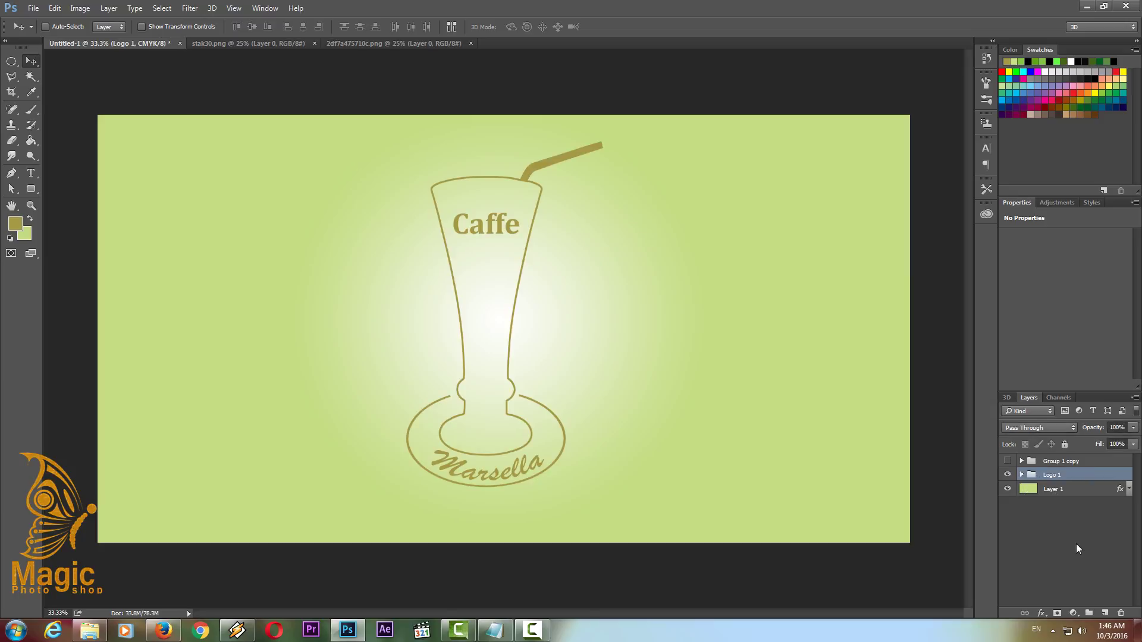
click(1006, 474)
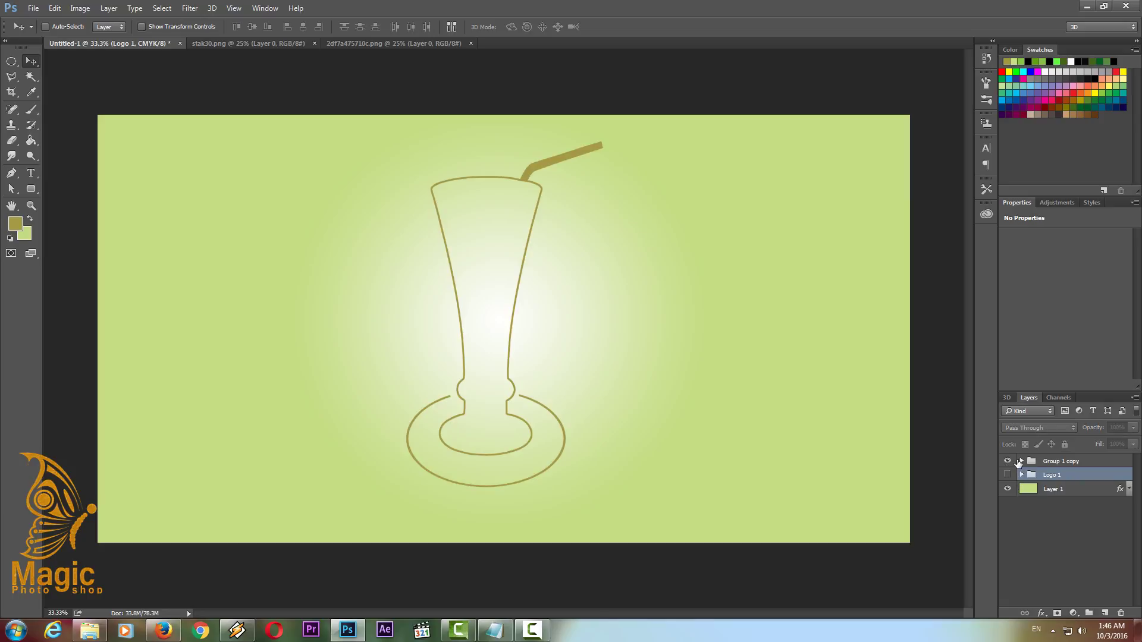
click(1056, 461)
click(1021, 461)
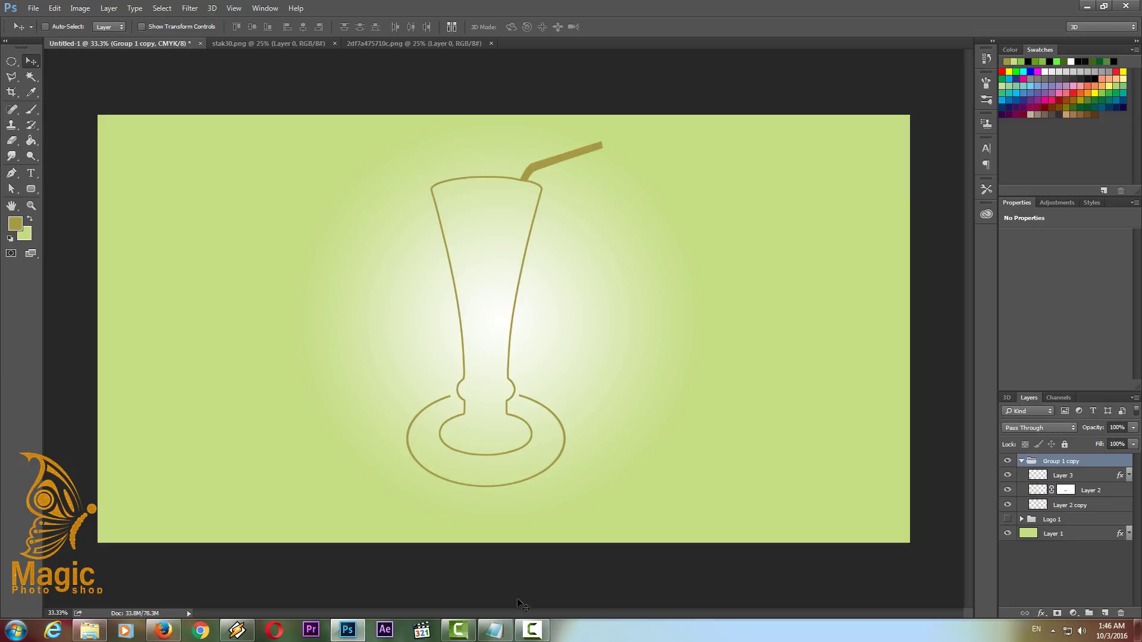
click(494, 630)
drag(389, 390, 327, 390)
Copy 'Marsella' from the notes and paste it as new text inside the glass.
right_click(343, 390)
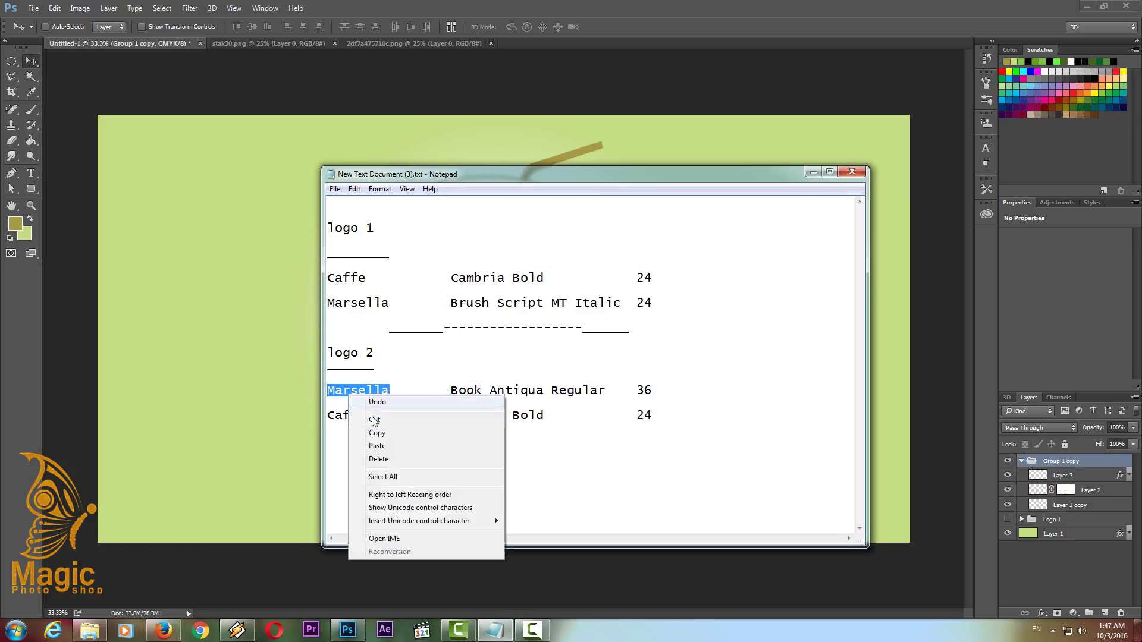
click(369, 432)
click(348, 630)
click(36, 174)
click(484, 271)
right_click(484, 278)
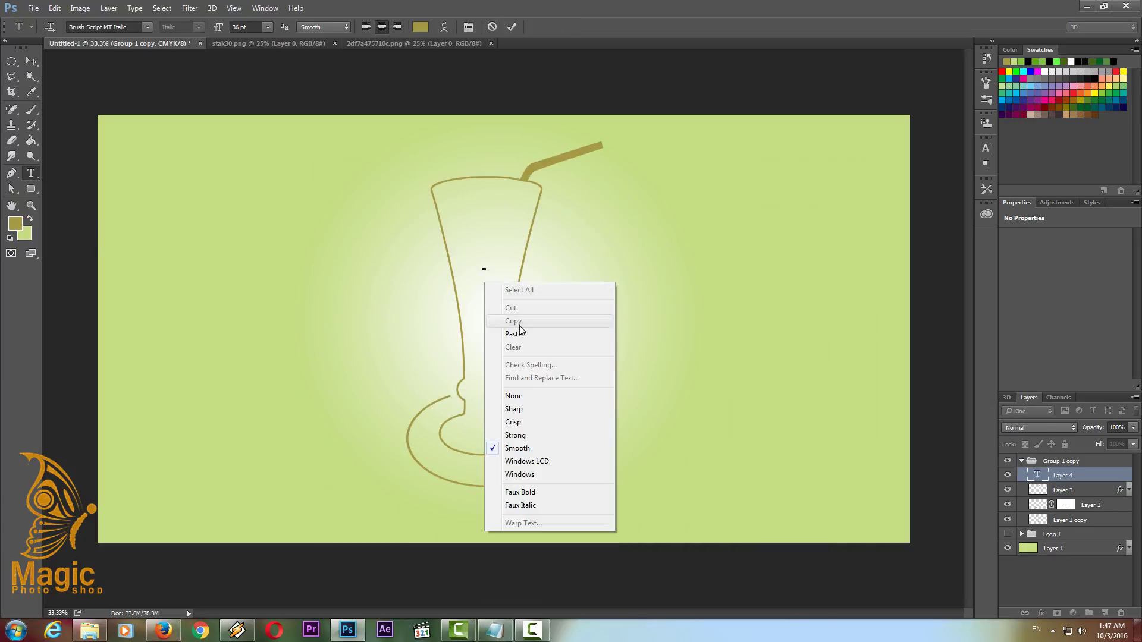
click(517, 333)
key(ctrl+a)
Set the Marsella text's font to Book Antiqua Regular, copied from the Notepad notes.
click(494, 630)
drag(605, 390, 451, 390)
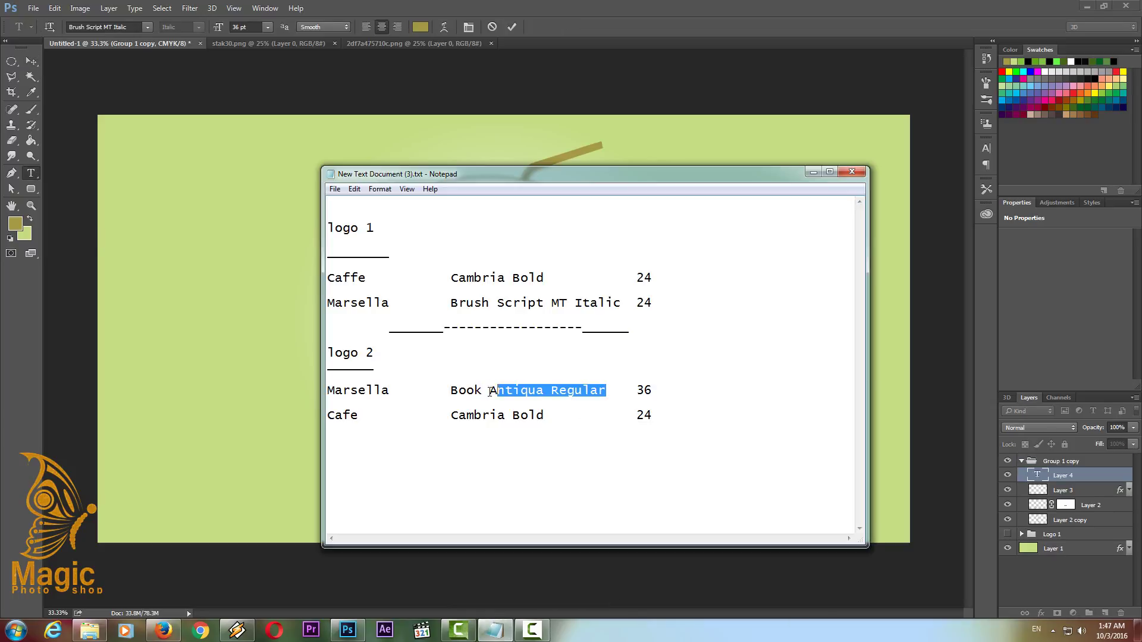
key(ctrl+c)
click(495, 630)
click(101, 27)
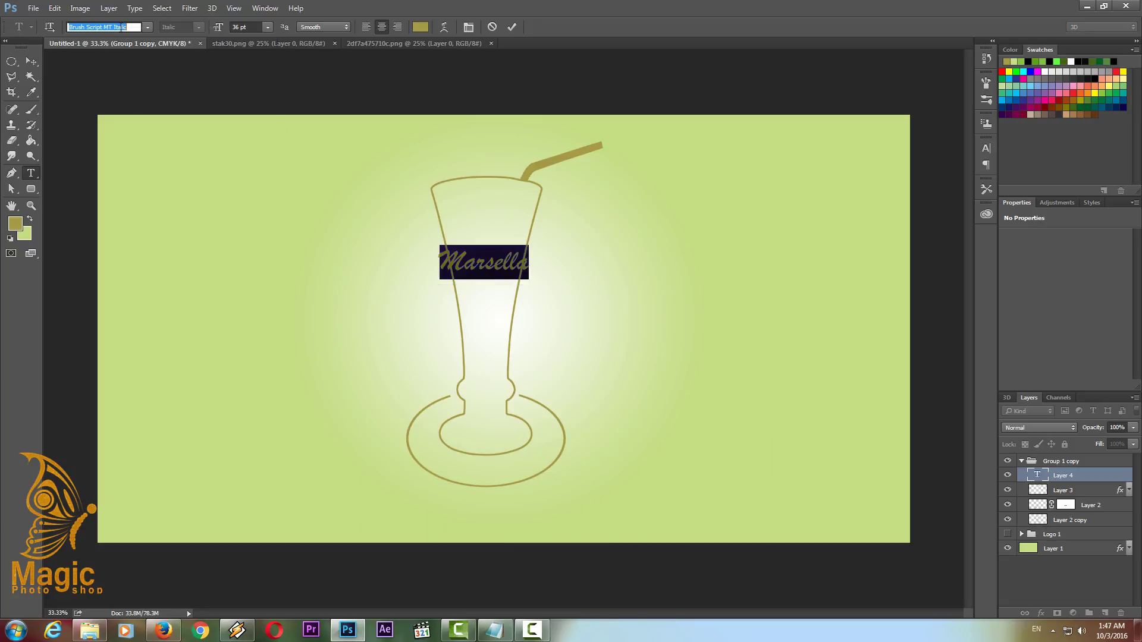
key(ctrl+v)
click(164, 59)
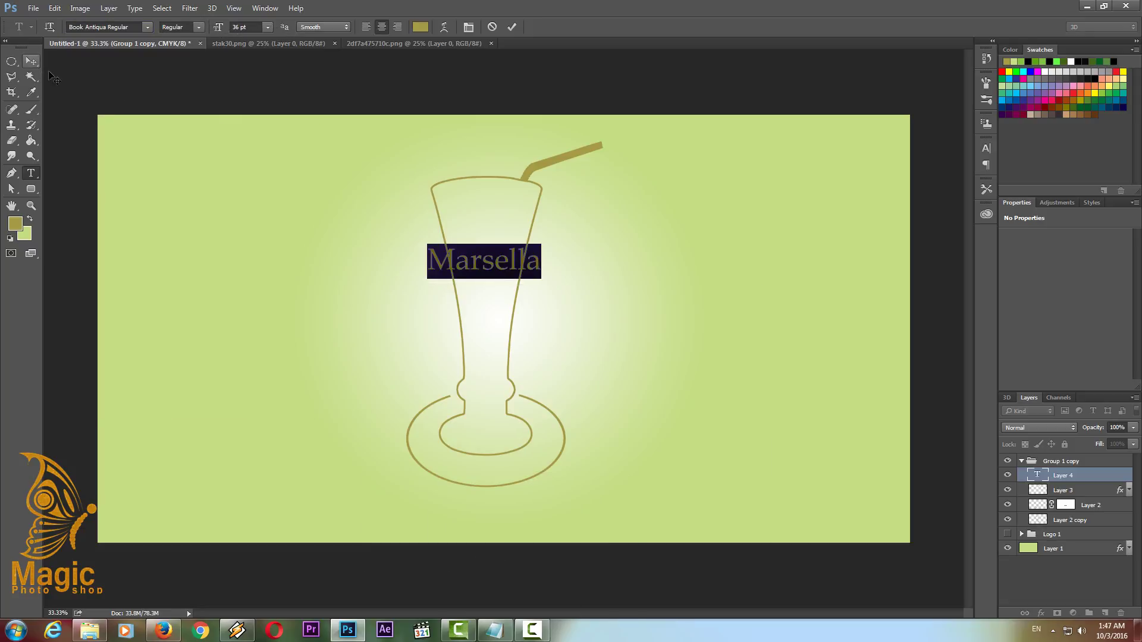
Make Marsella vertical and warp it with the Fish style at bend +63.
click(52, 26)
click(443, 27)
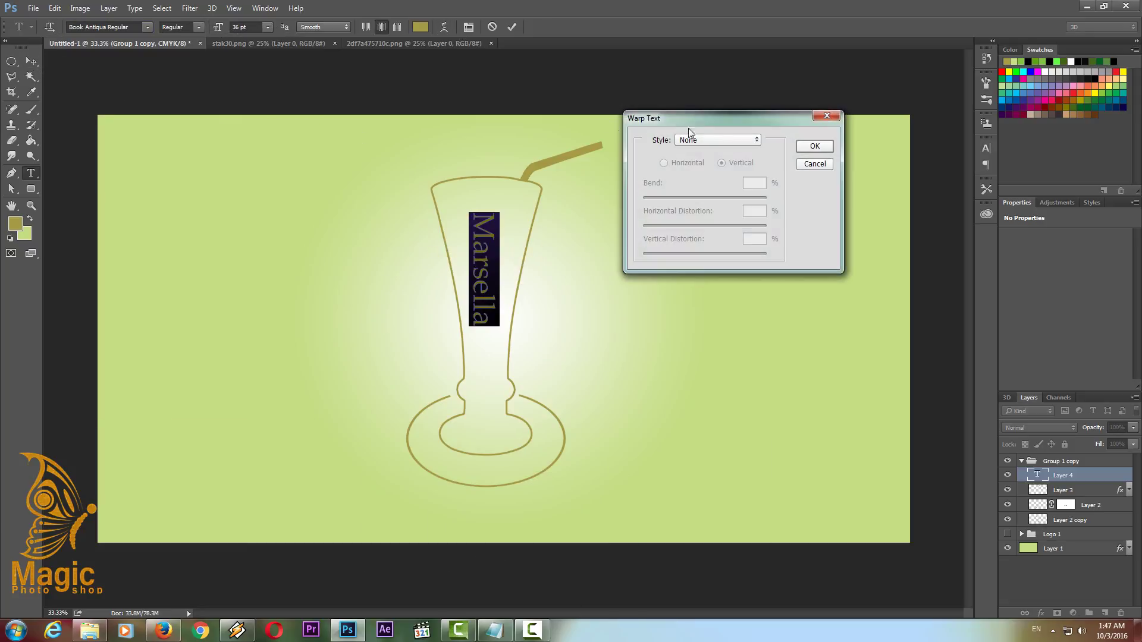
click(700, 141)
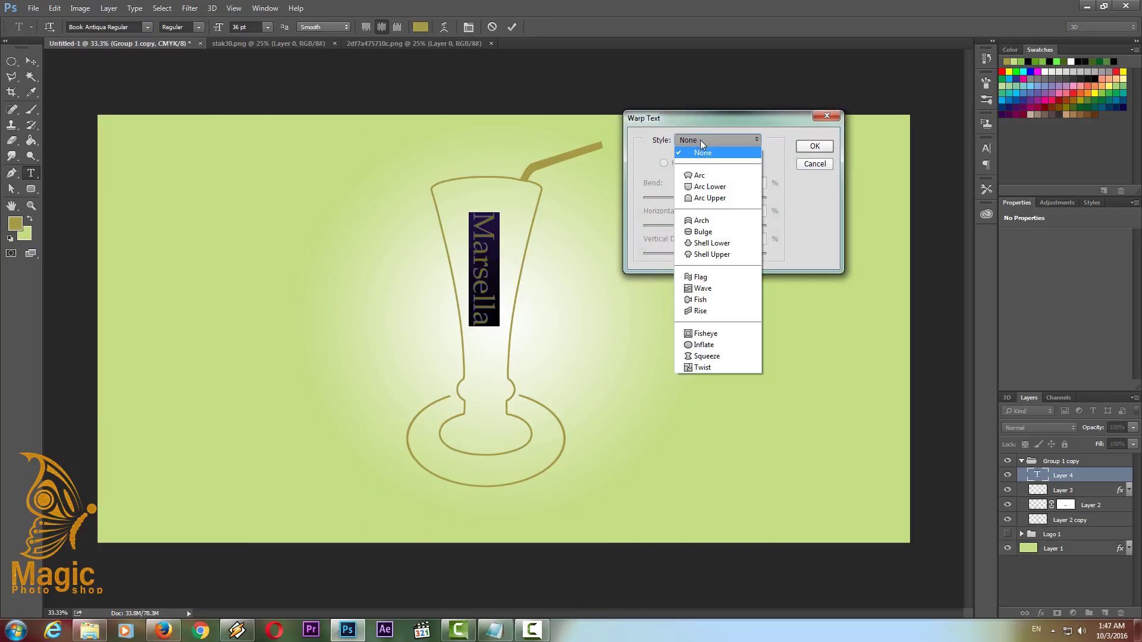
click(713, 300)
drag(735, 202, 744, 203)
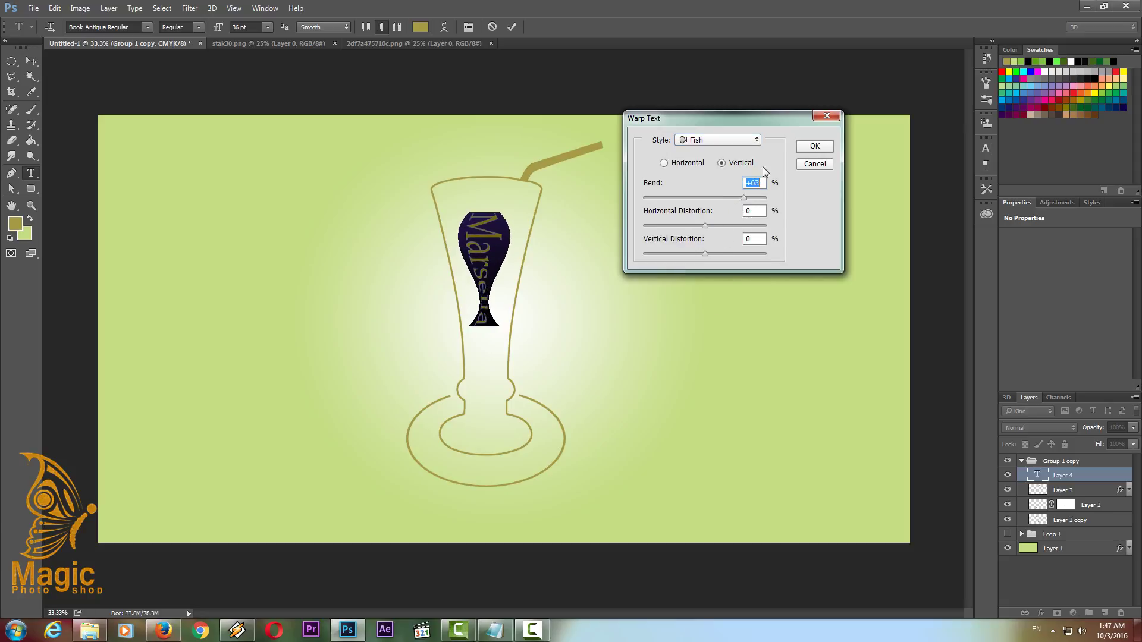
key(Return)
Set Marsella to 60 pt and move it down the length of the glass.
click(267, 27)
click(253, 211)
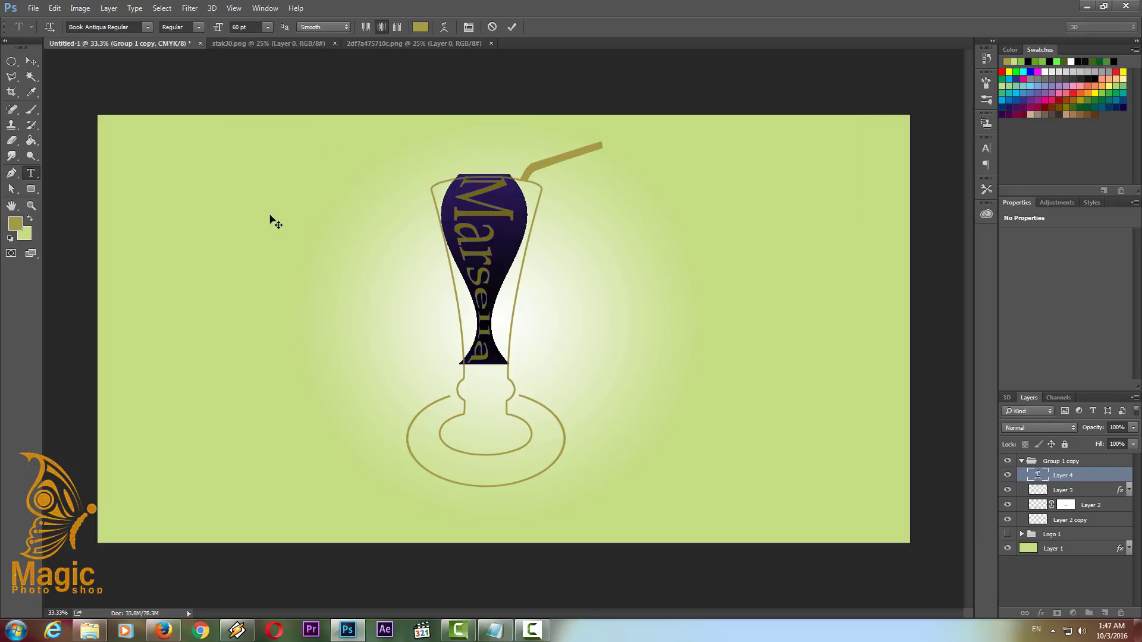
click(31, 62)
drag(485, 241, 484, 262)
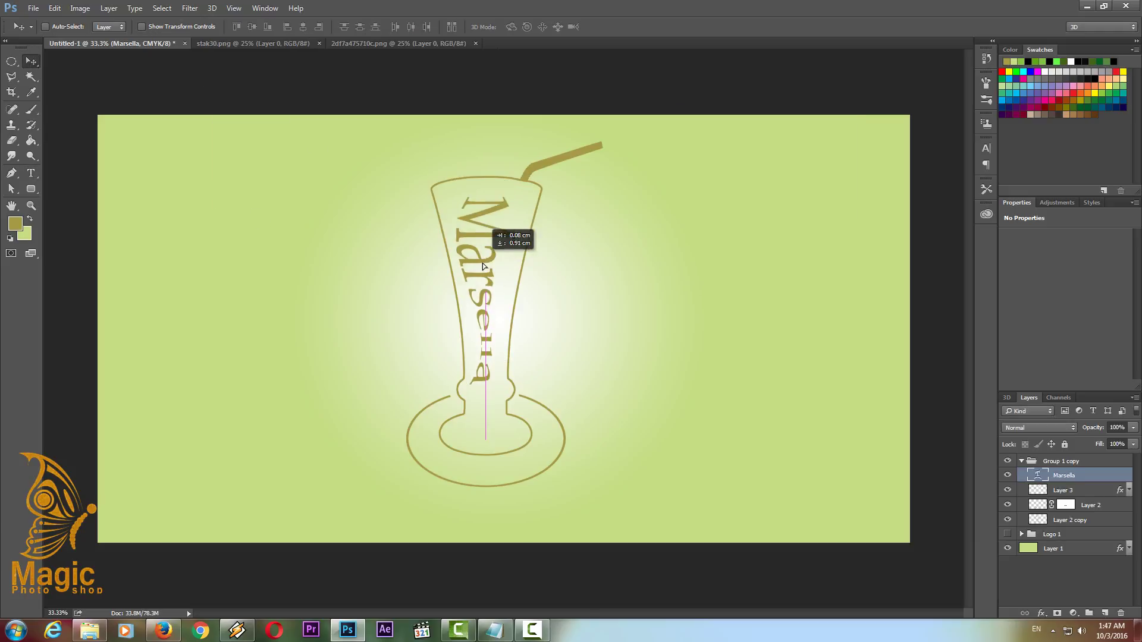
Soften the Fish warp bend from +63 to +42 and nudge Marsella slightly up.
double_click(1038, 475)
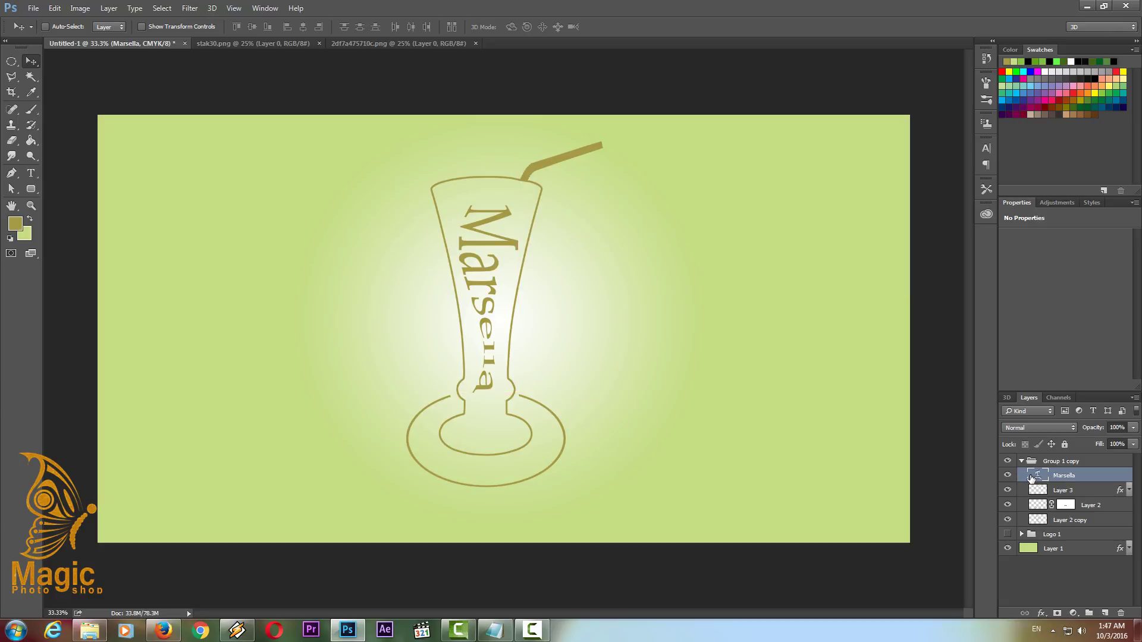
click(443, 27)
drag(744, 197, 730, 198)
click(814, 145)
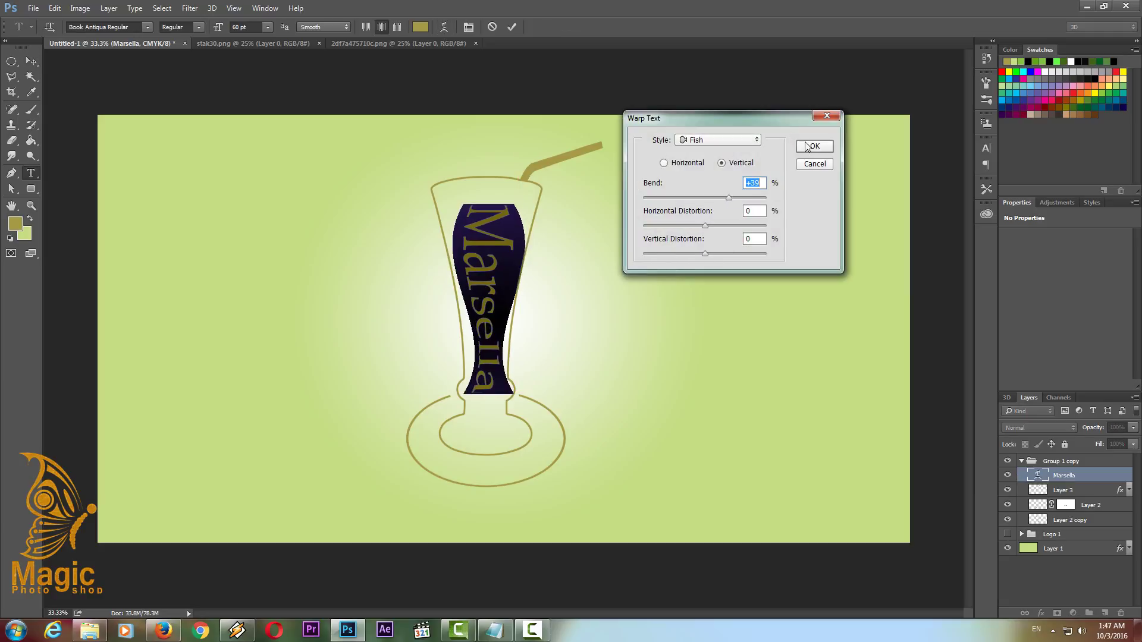
click(31, 61)
drag(500, 257, 498, 251)
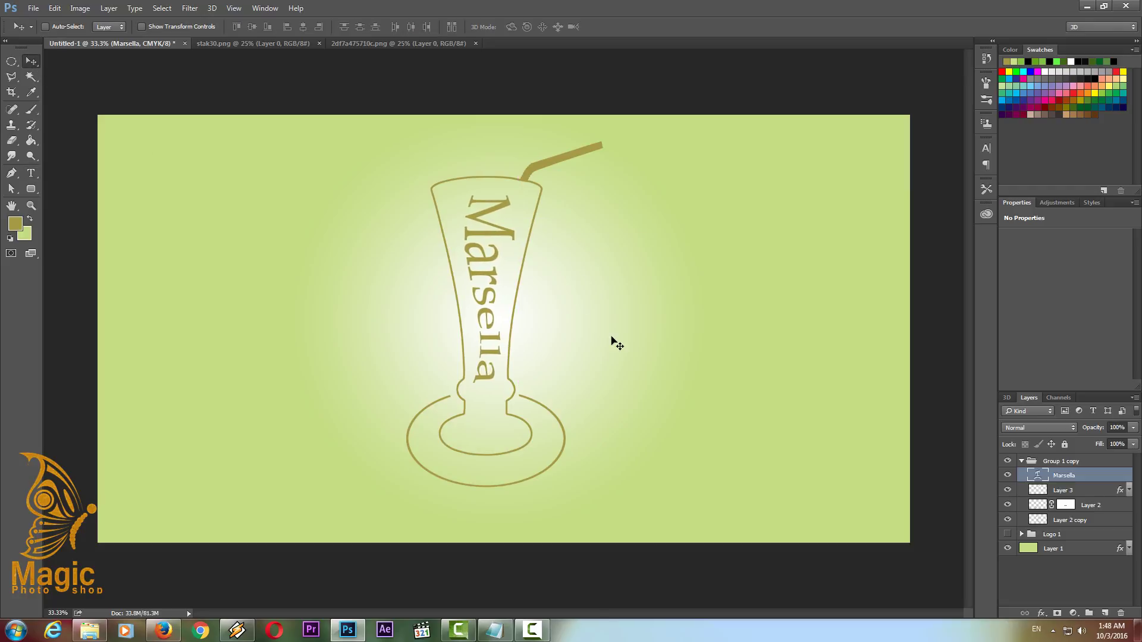
click(31, 173)
Copy 'Cafe' from the notes and paste it as new text at the glass base.
click(494, 630)
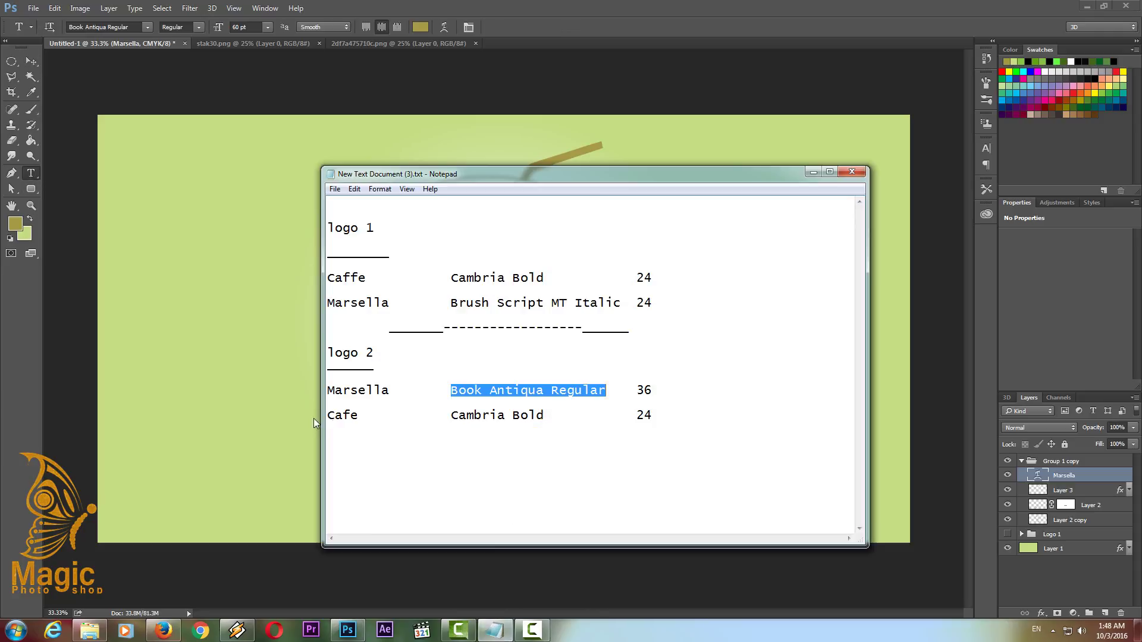
double_click(339, 415)
right_click(340, 417)
click(368, 455)
right_click(342, 416)
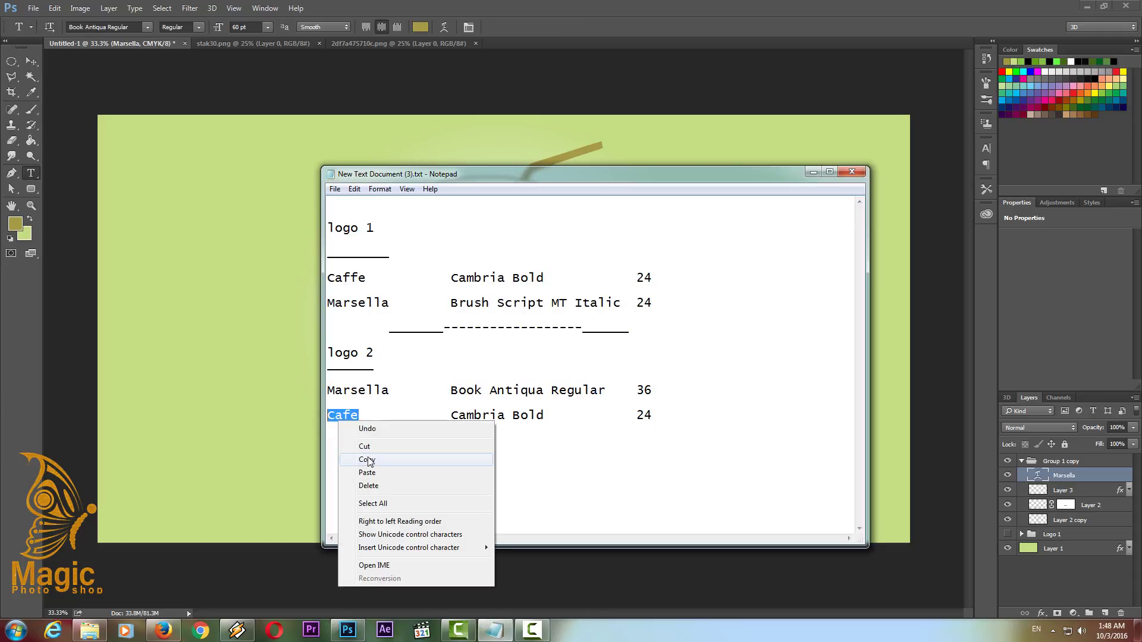
click(368, 454)
click(495, 630)
right_click(492, 504)
click(491, 474)
right_click(491, 474)
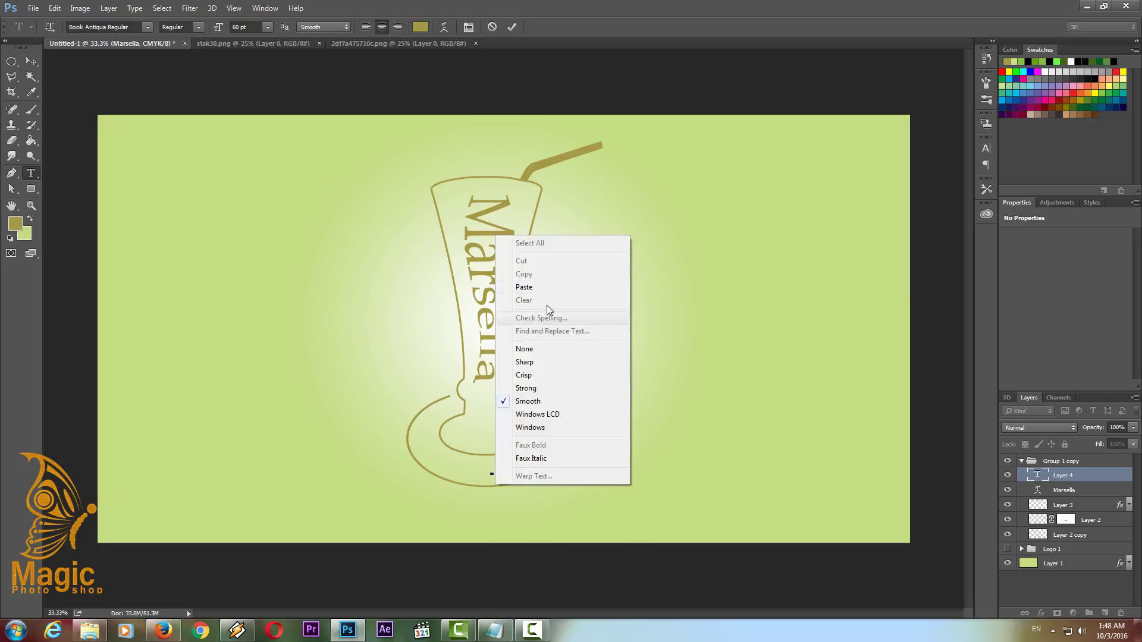
click(549, 311)
key(ctrl+a)
Set Cafe to 30 pt and centre it on the glass base.
click(267, 27)
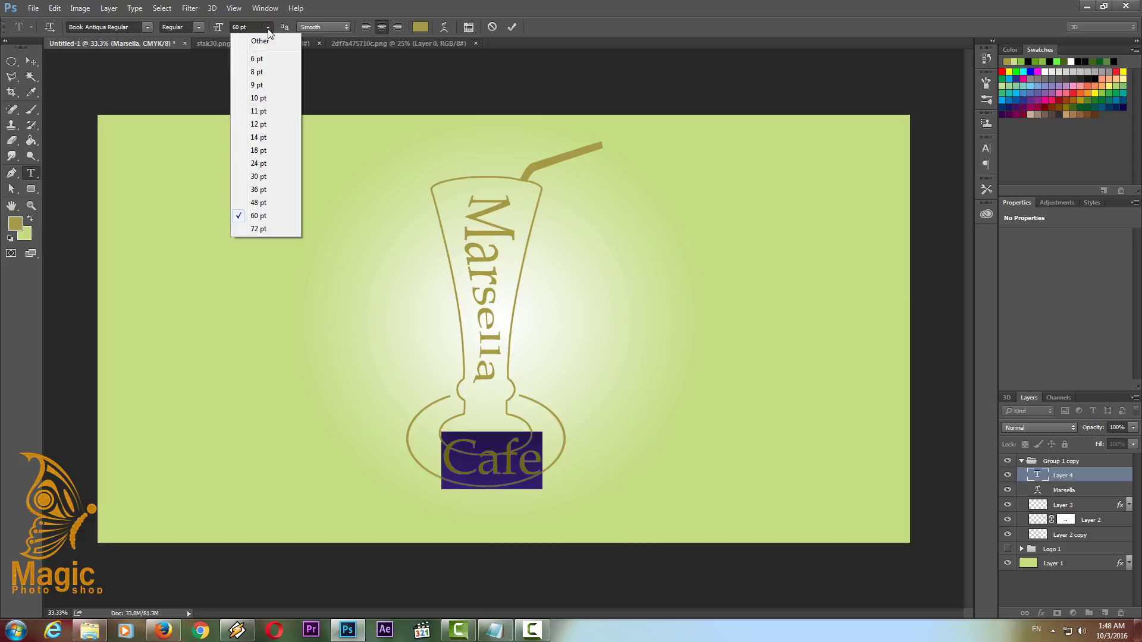
click(258, 176)
click(31, 61)
drag(452, 456, 493, 472)
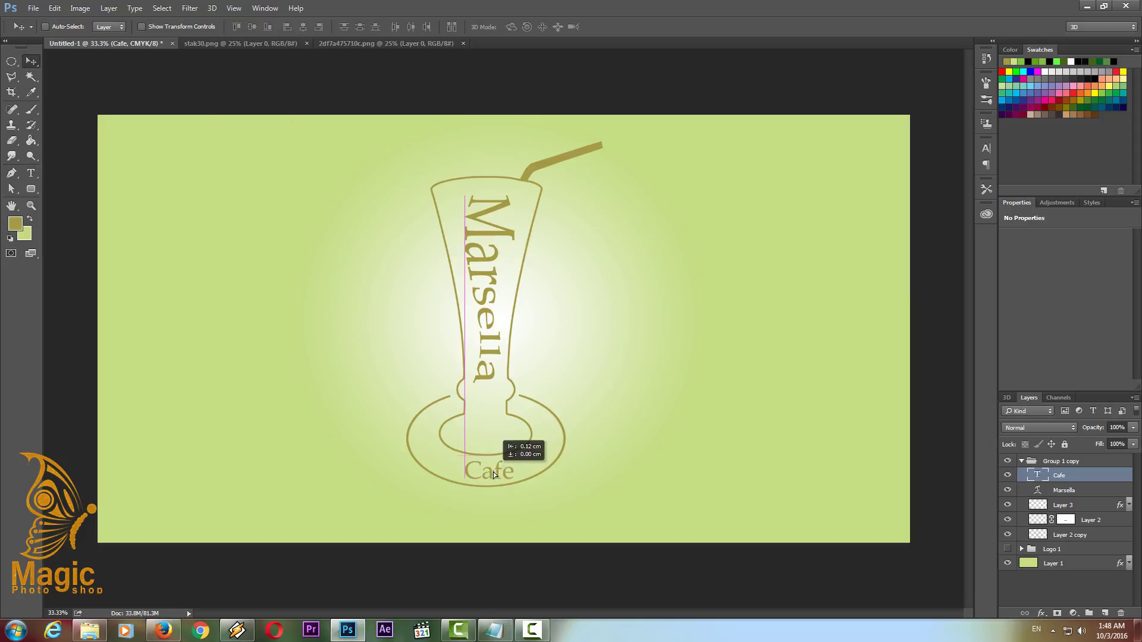
Change the Cafe text's font to Cambria Bold, copied from the Notepad notes.
click(495, 631)
drag(543, 415, 450, 415)
right_click(458, 416)
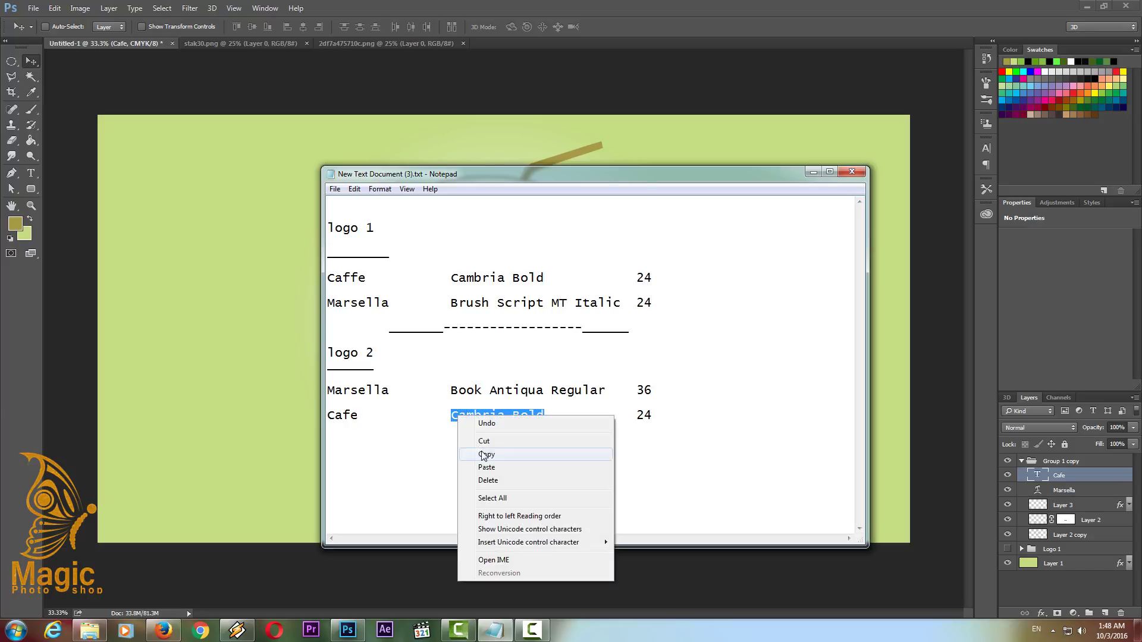
click(485, 455)
click(494, 630)
double_click(1037, 474)
click(113, 27)
right_click(113, 27)
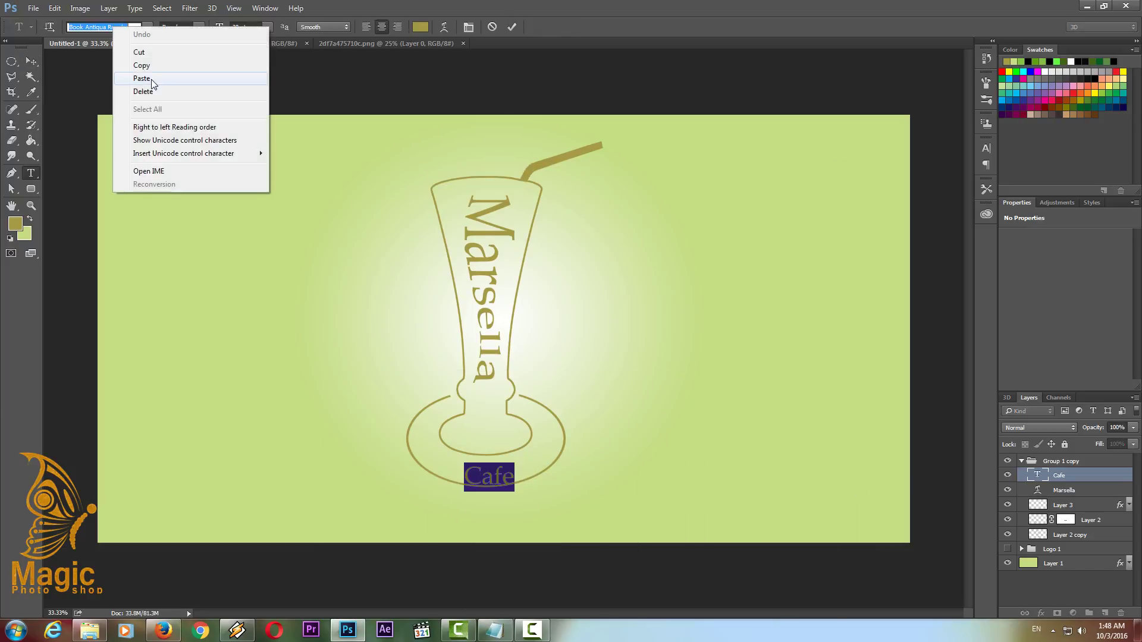
click(142, 78)
key(Return)
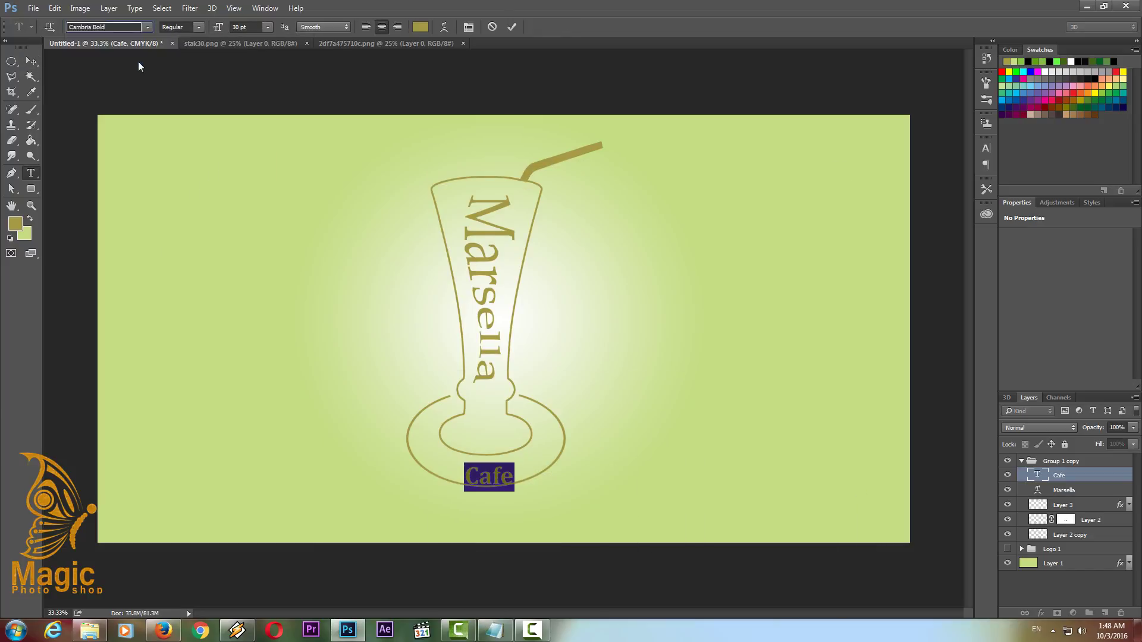
click(444, 27)
Warp Cafe with an Arc of bend -33, commit it, and nudge it down.
click(718, 140)
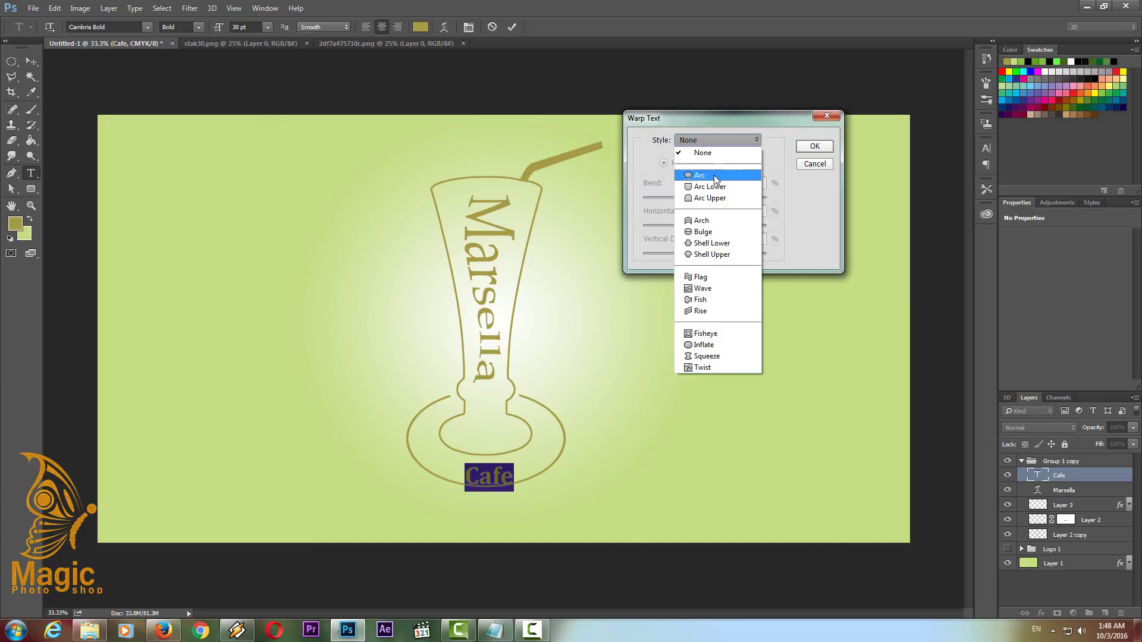
click(700, 175)
drag(712, 197, 684, 198)
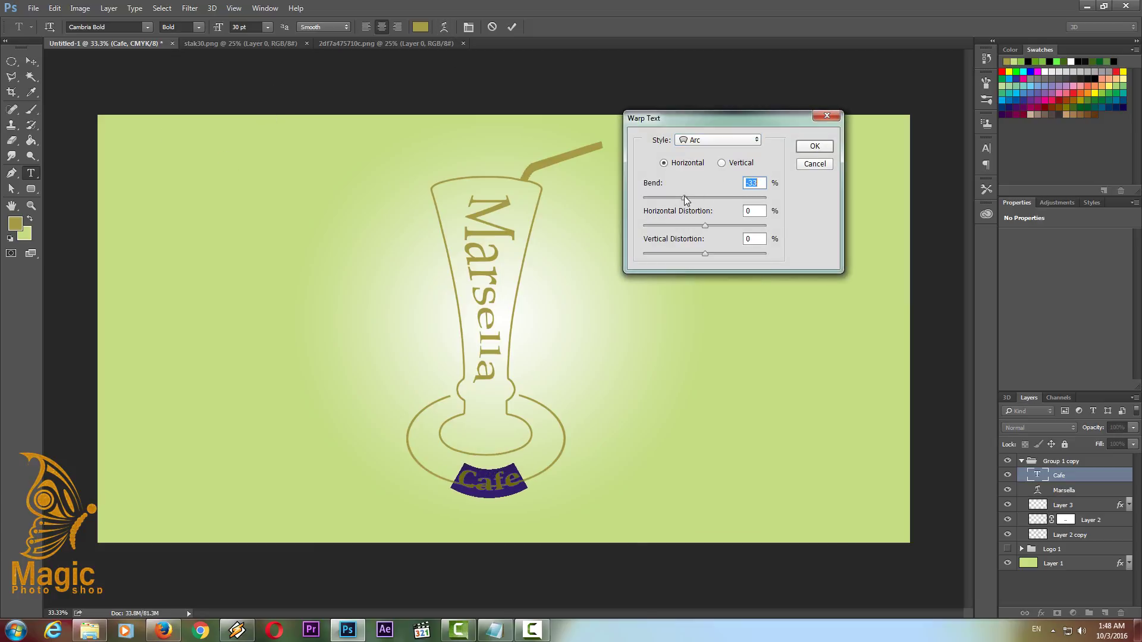
click(815, 145)
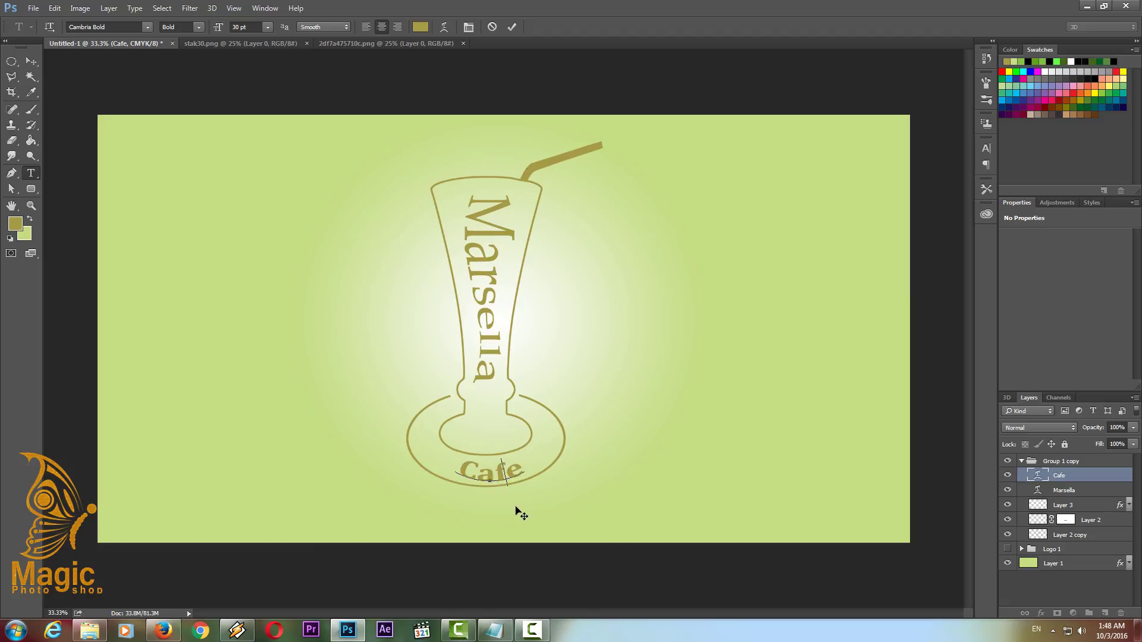
key(ctrl+Return)
key(v)
key(Down)
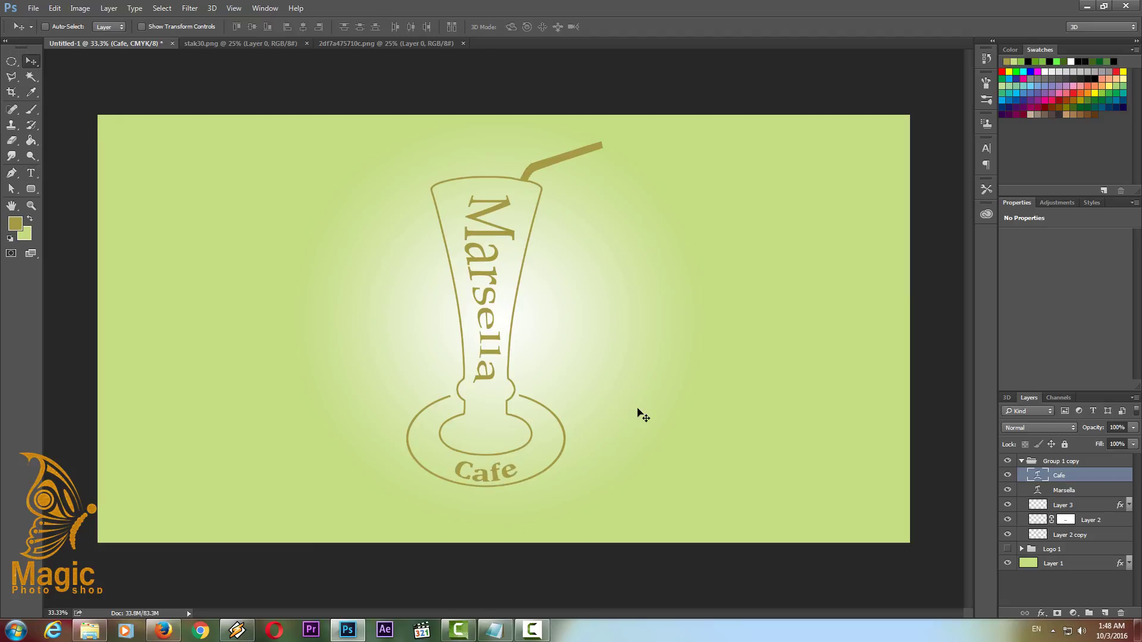
click(1021, 461)
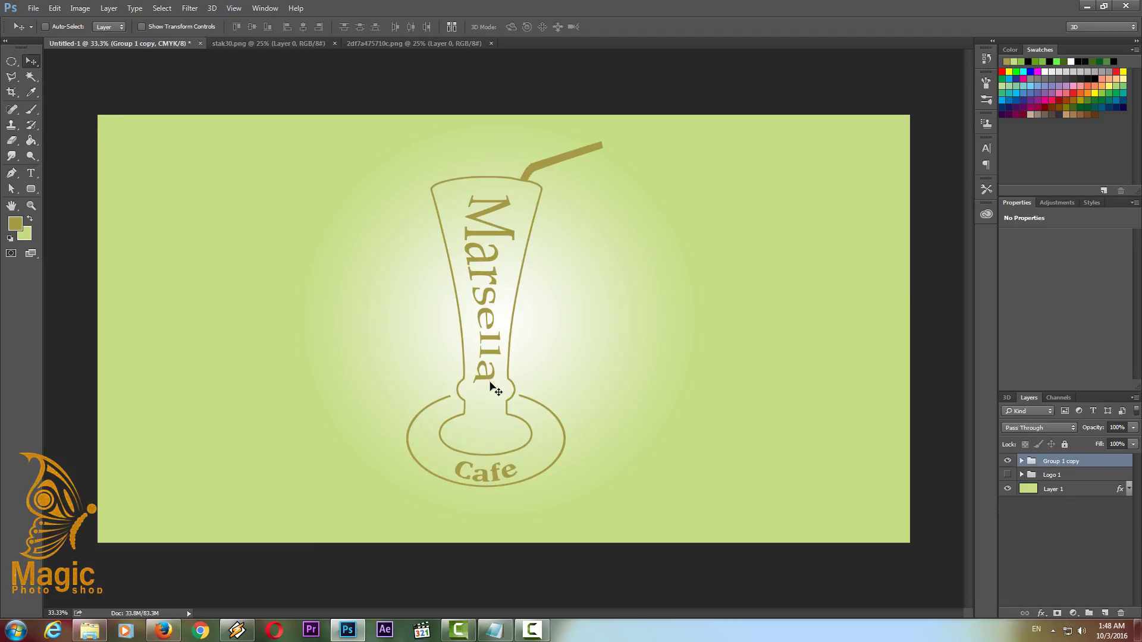
Place the Marsella logo left and Logo 1 right, renaming Group 1 copy to Logo 2.
drag(496, 385, 295, 385)
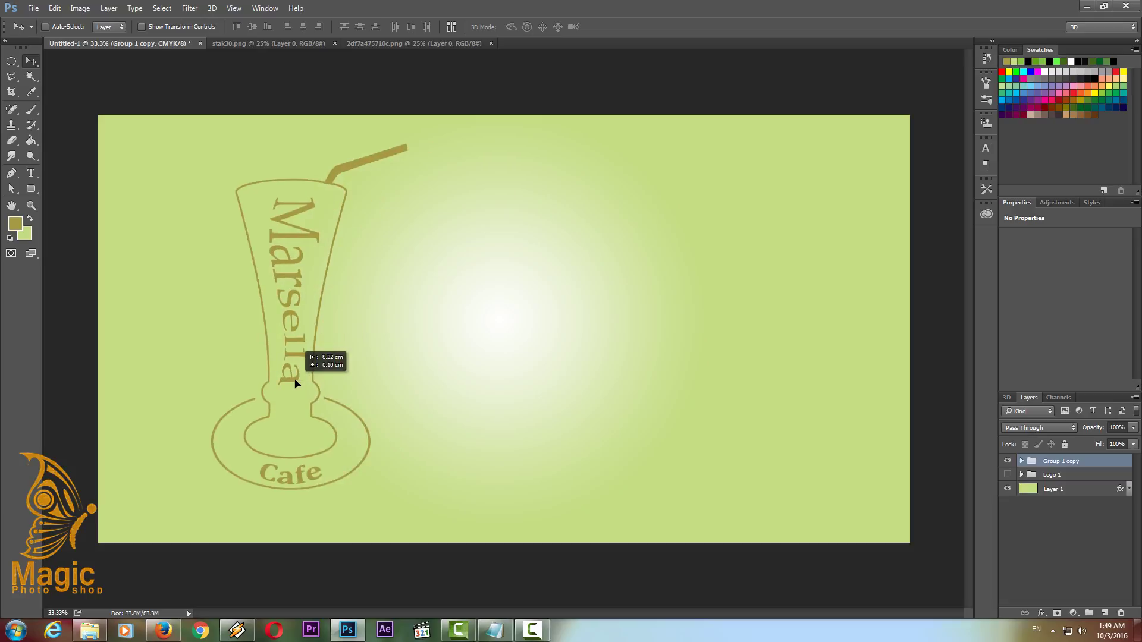
click(1006, 475)
click(1050, 474)
drag(551, 432, 624, 440)
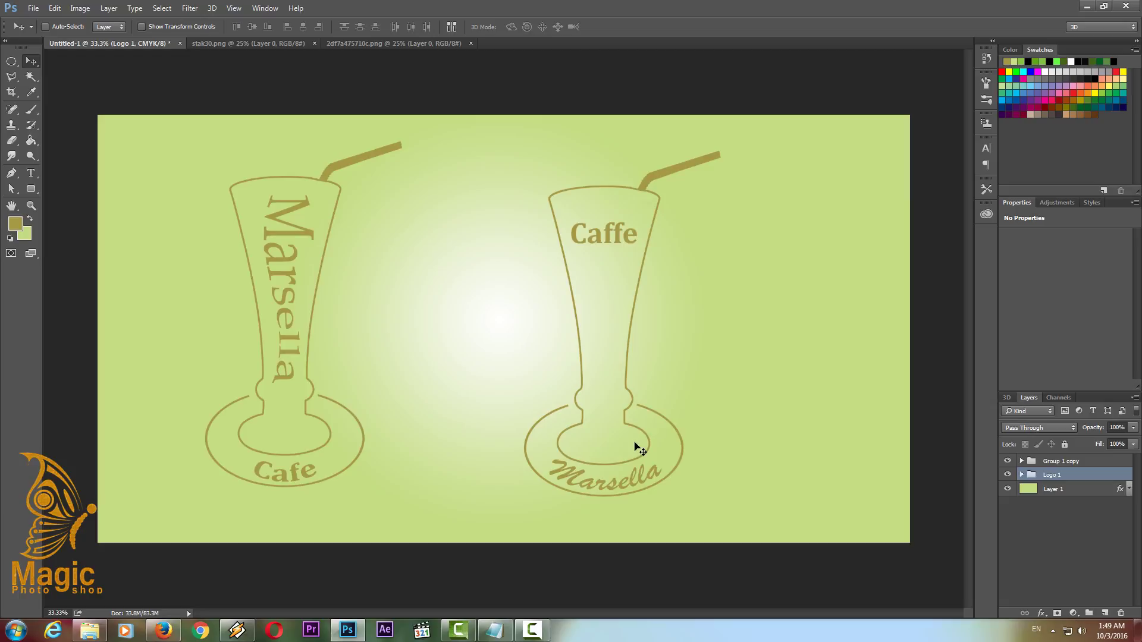
double_click(1062, 462)
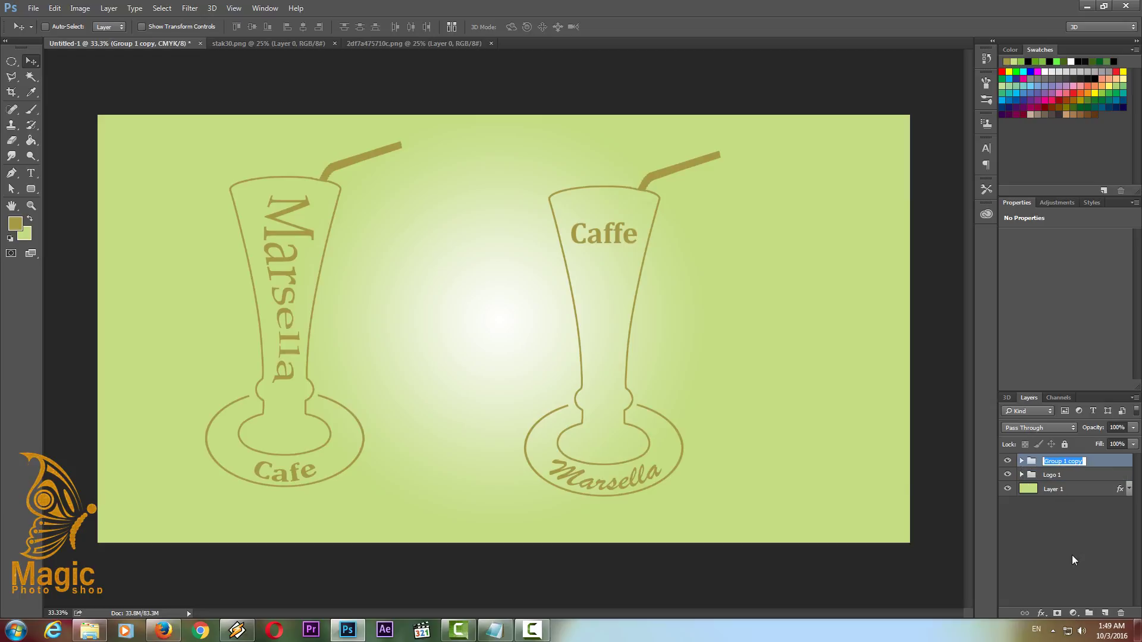
text(Logo 2)
key(Return)
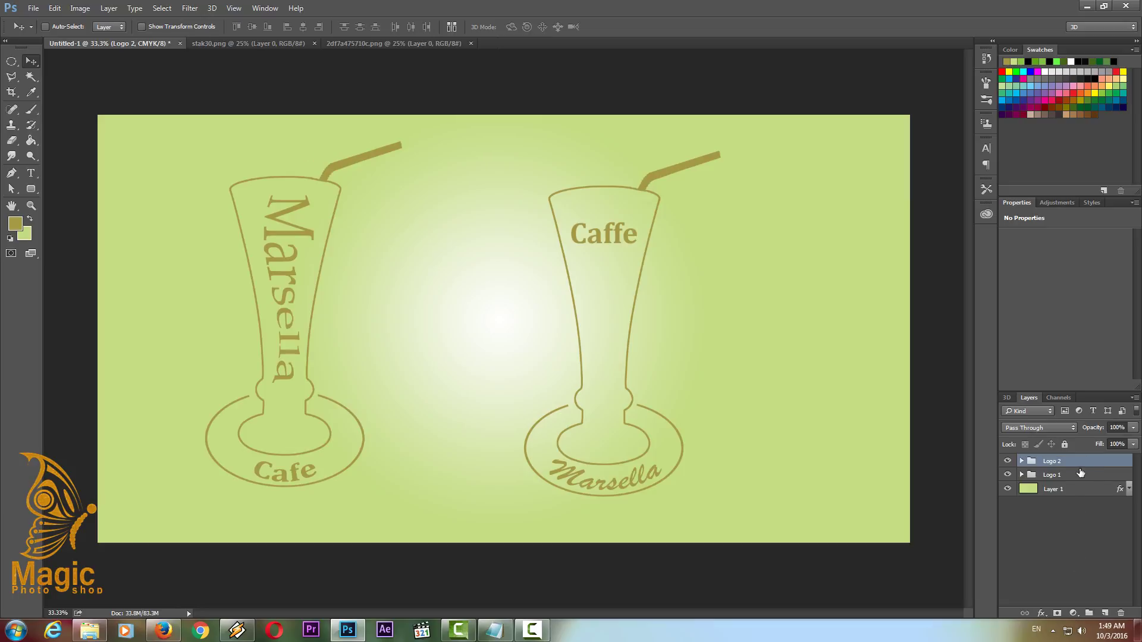
Duplicate the Logo 1 group, then undo the duplicate and expand Logo 1.
click(1064, 474)
right_click(1065, 474)
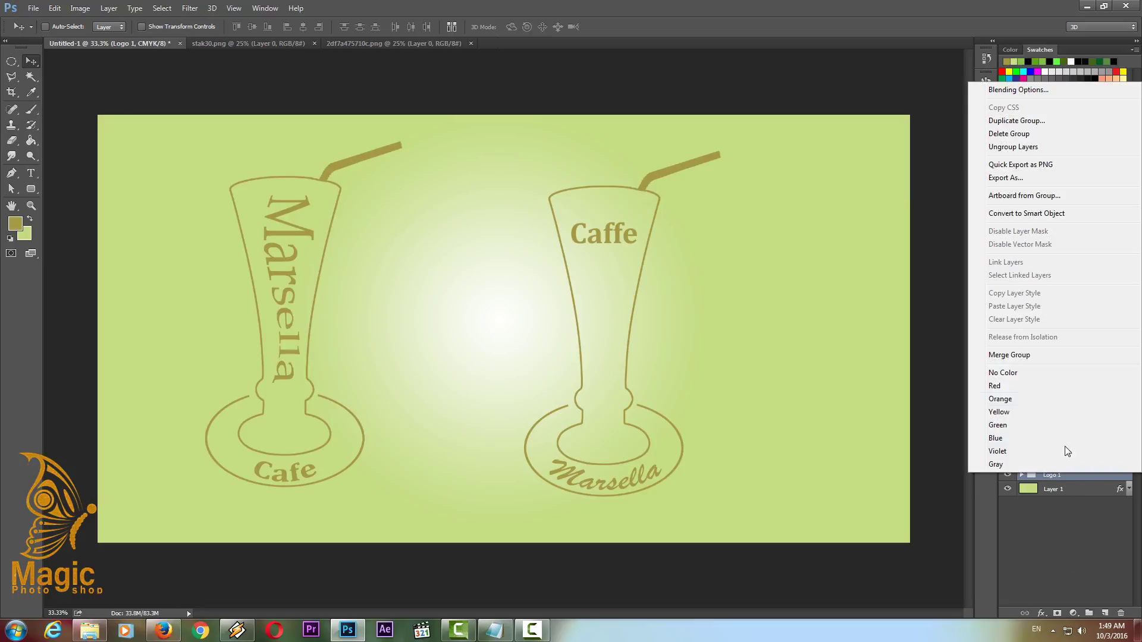
click(1017, 121)
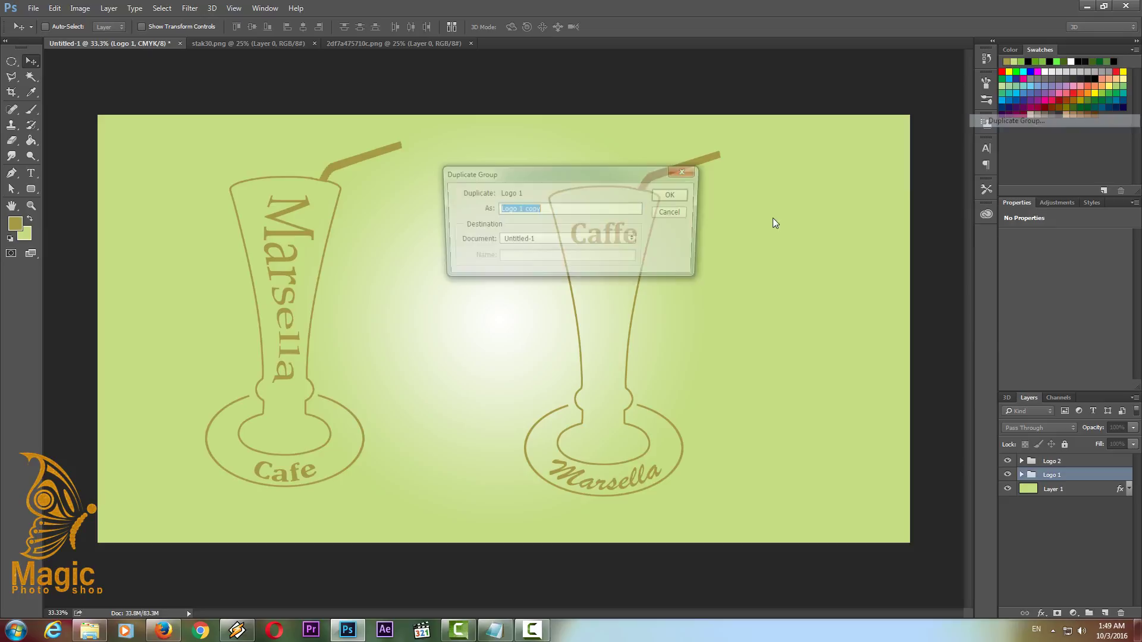
click(674, 195)
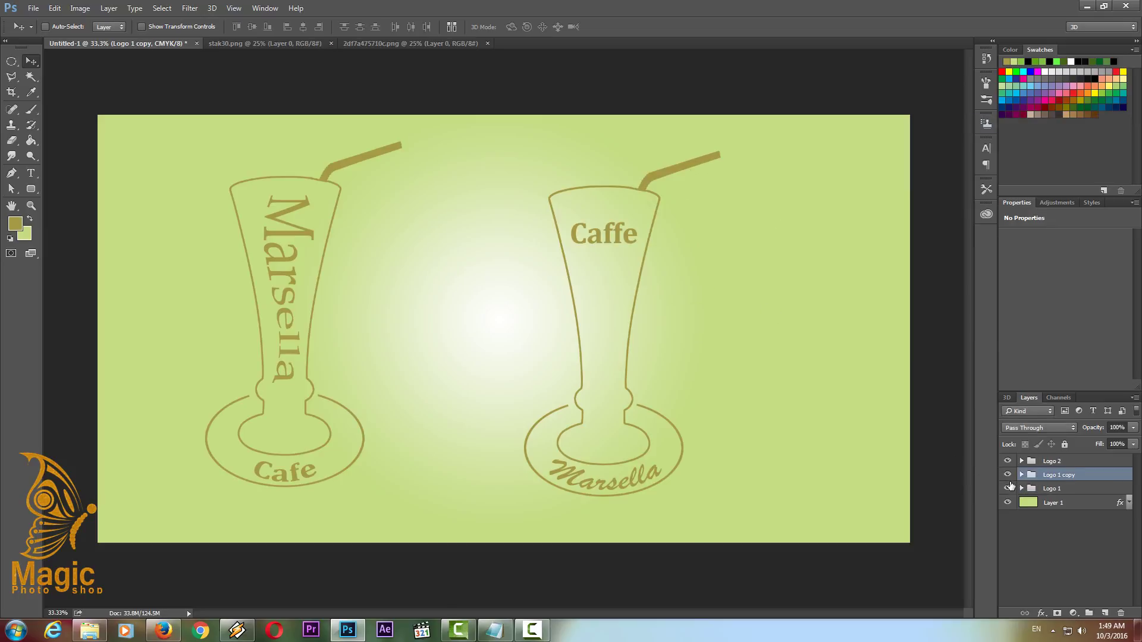
key(ctrl+z)
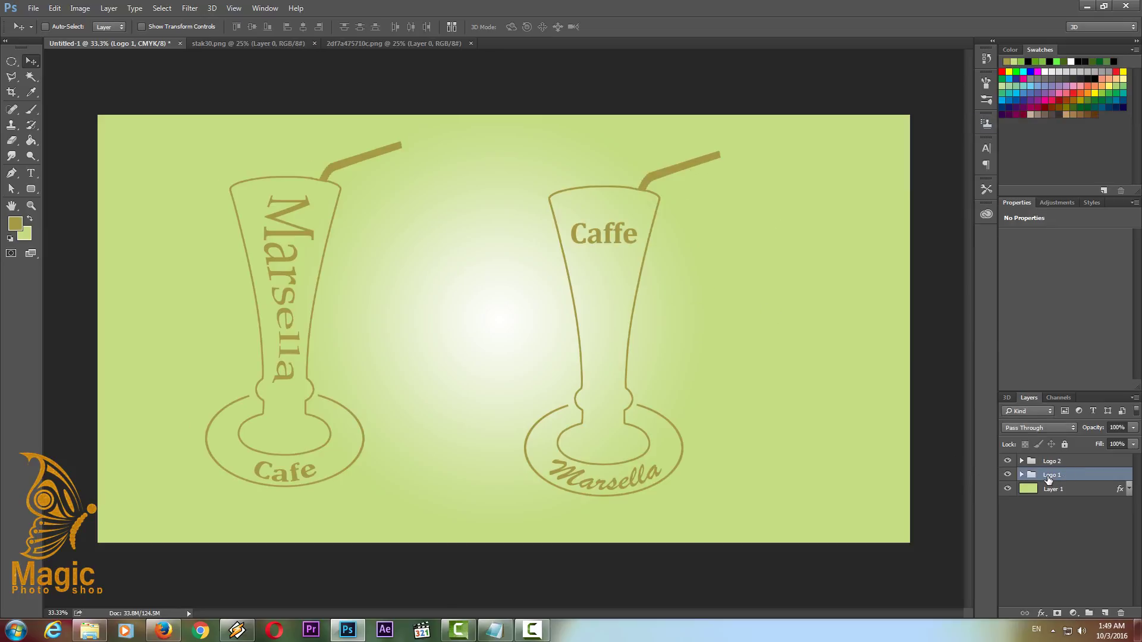
click(1022, 475)
Shrink the curved Marsella text on the right logo to 24 pt.
double_click(1037, 489)
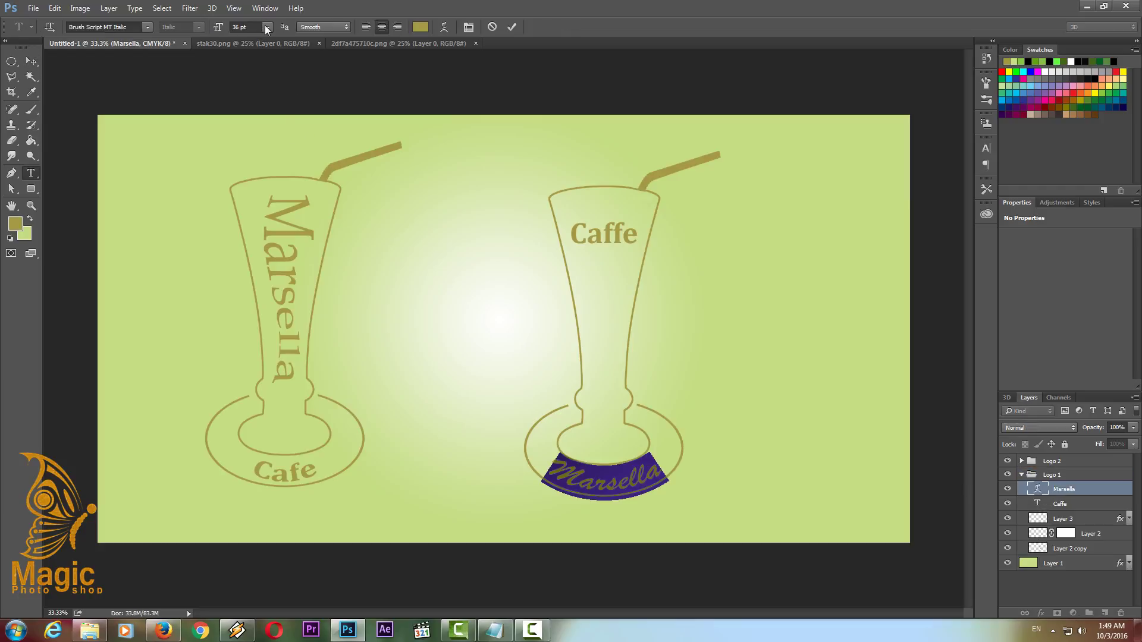
click(266, 28)
click(271, 167)
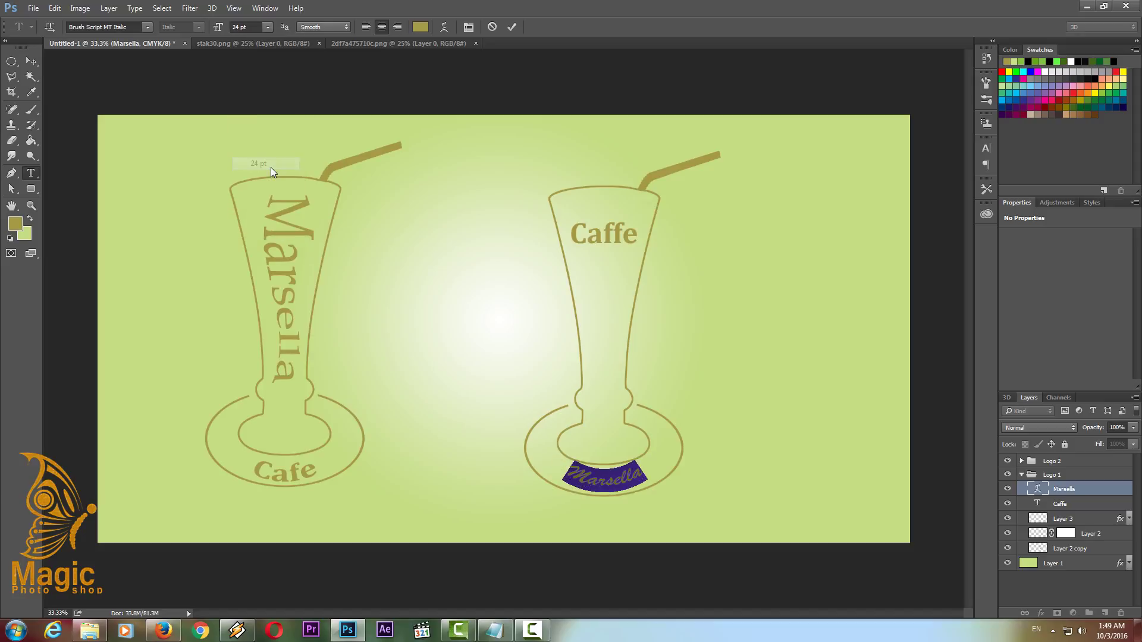
click(31, 63)
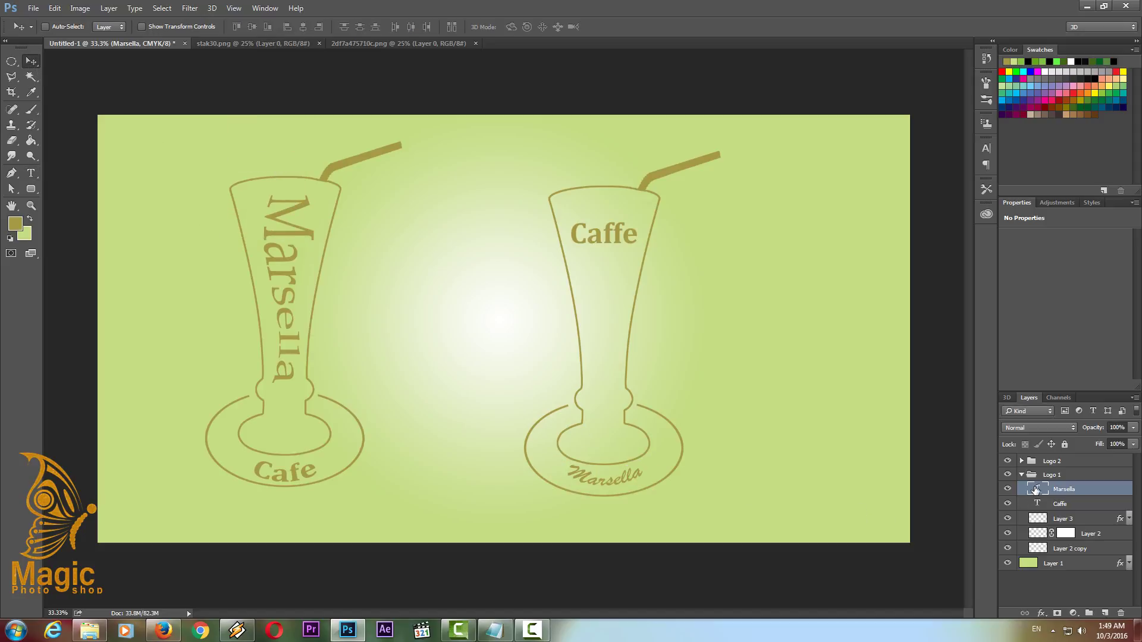
Ease the Marsella Arc bend from -38 to -29 and nudge it down-right.
double_click(1035, 489)
click(443, 27)
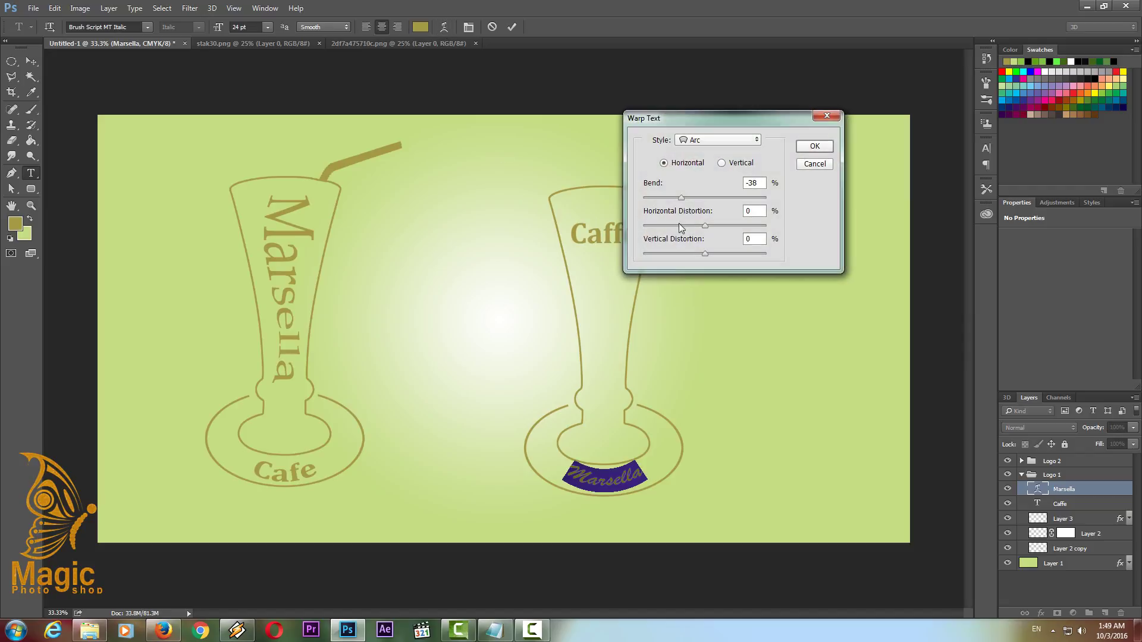
drag(683, 198, 687, 198)
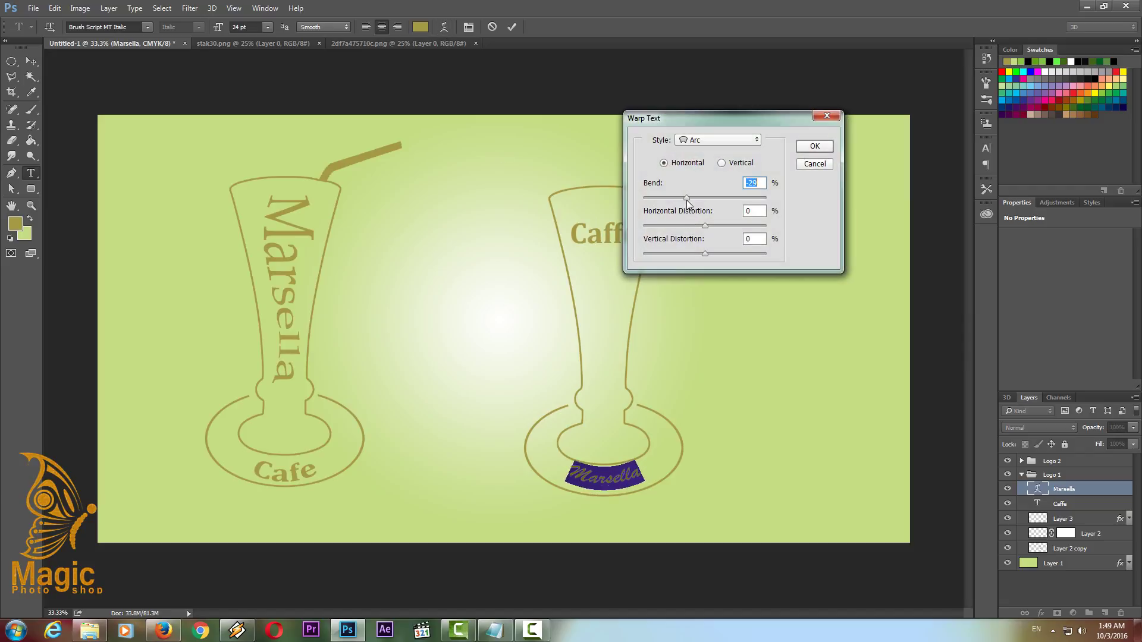
click(814, 146)
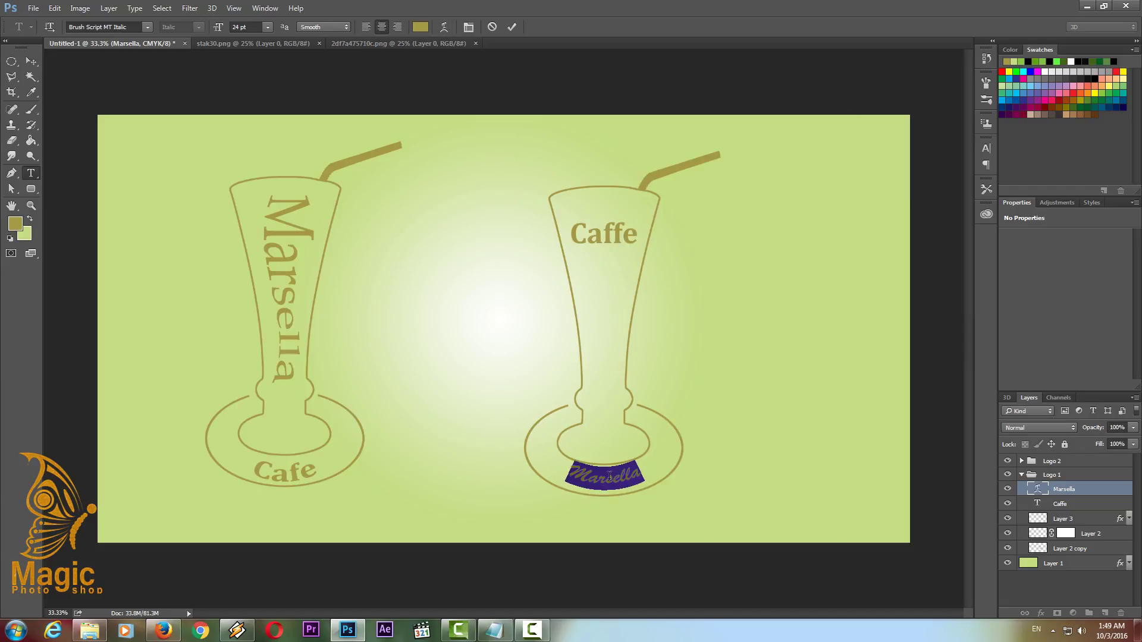
click(33, 61)
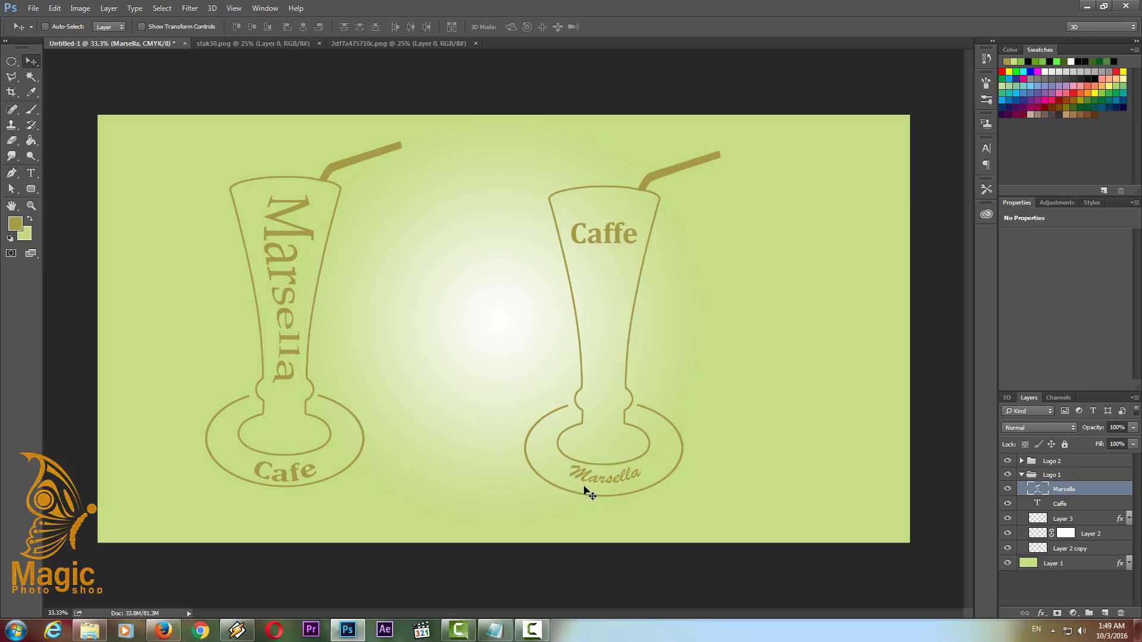
drag(596, 478, 598, 481)
click(1027, 478)
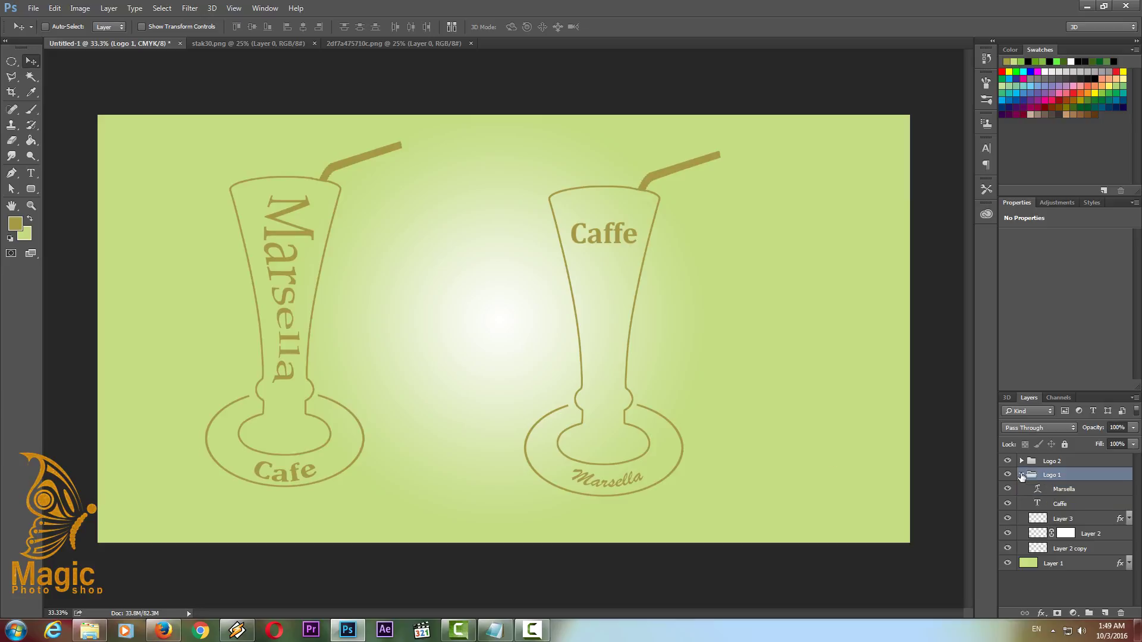
Duplicate Logo 1 as a smart object, hide the original, and move it toward centre.
click(1021, 476)
right_click(1061, 478)
click(1026, 123)
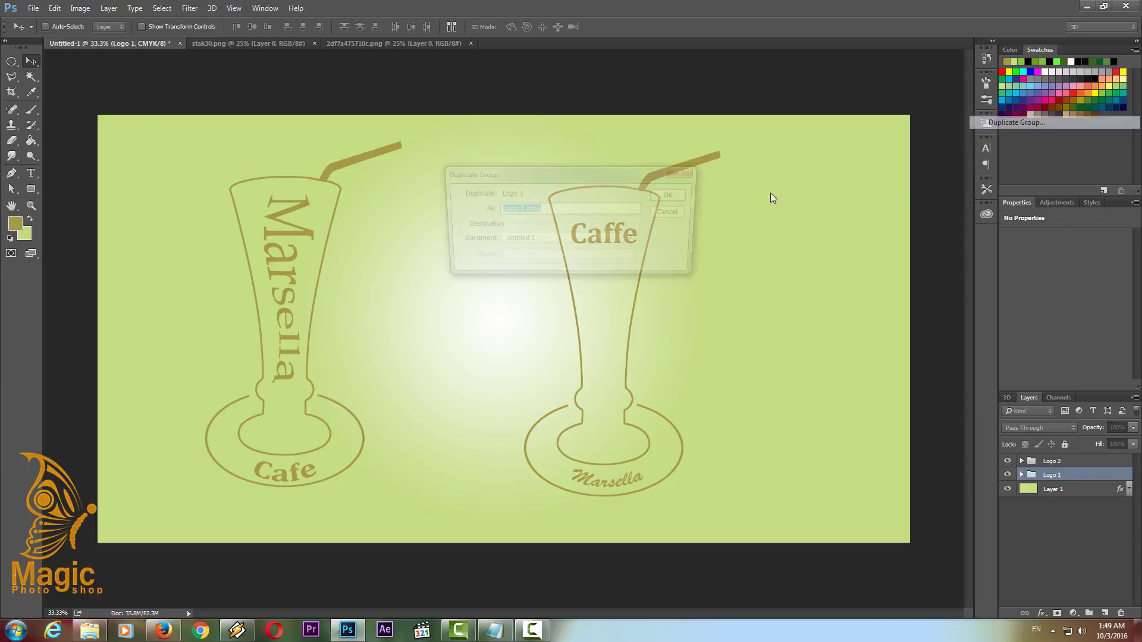
key(Return)
right_click(1053, 475)
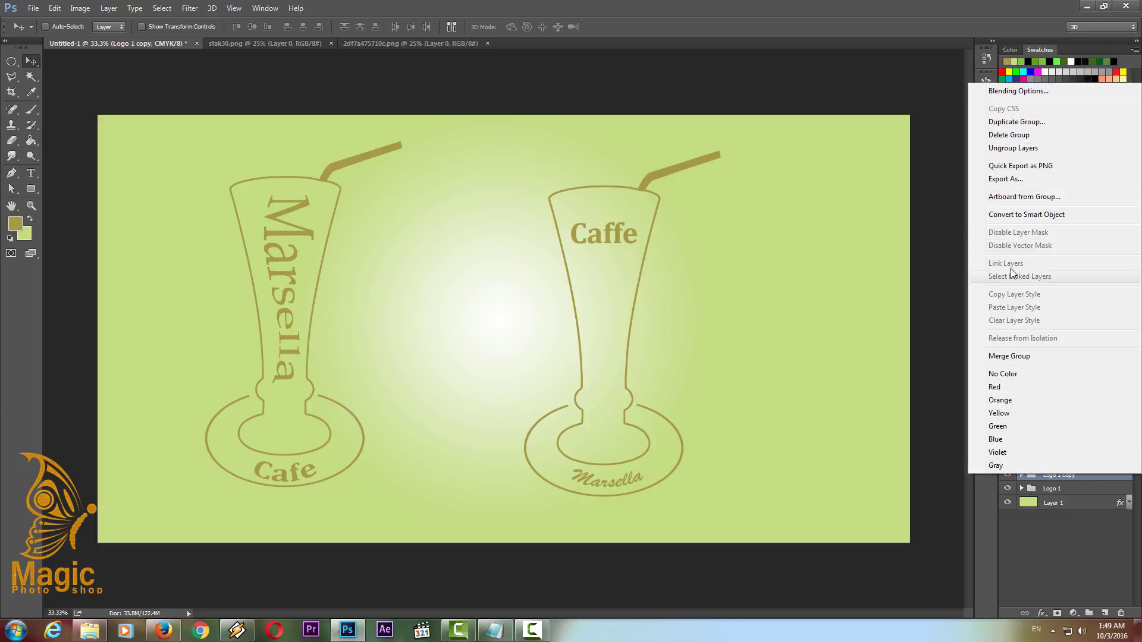
click(1014, 214)
right_click(1075, 483)
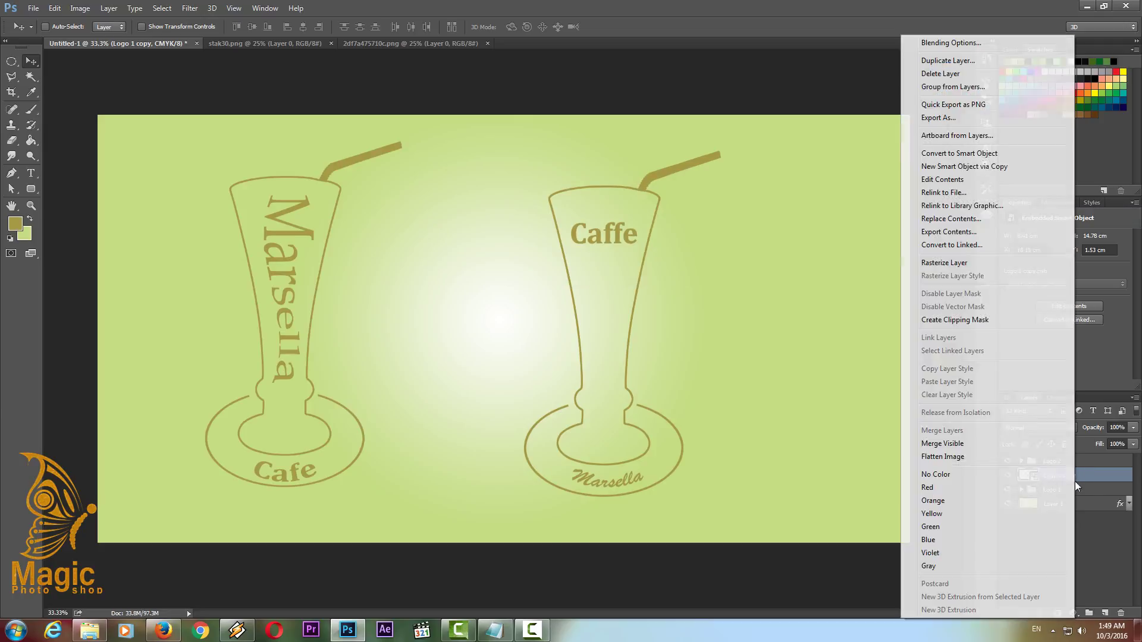
click(954, 263)
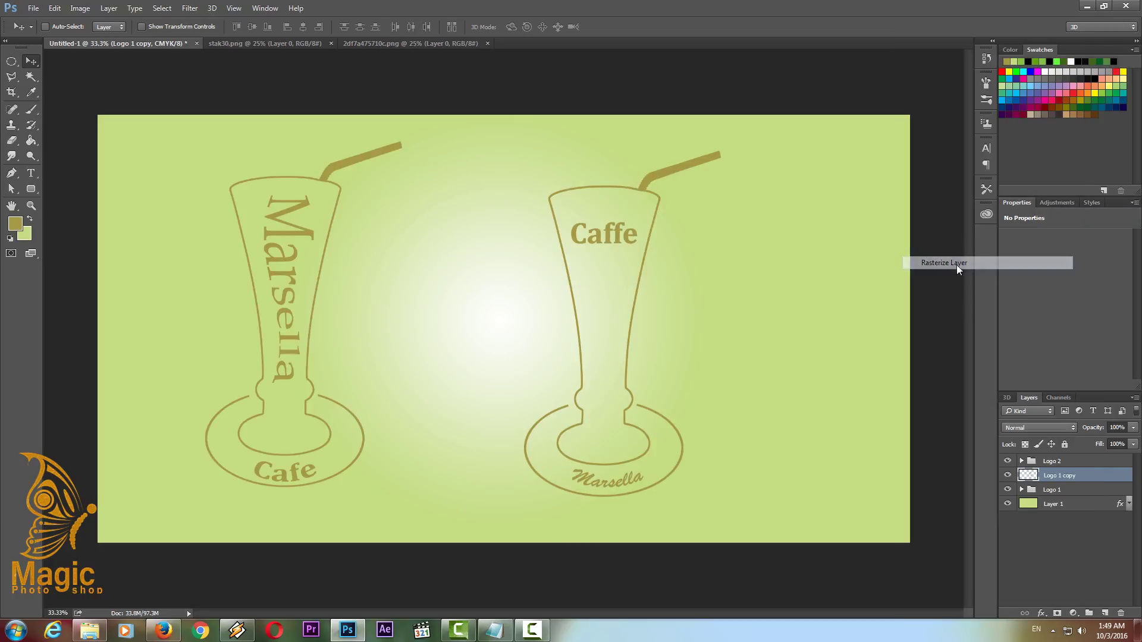
click(1007, 489)
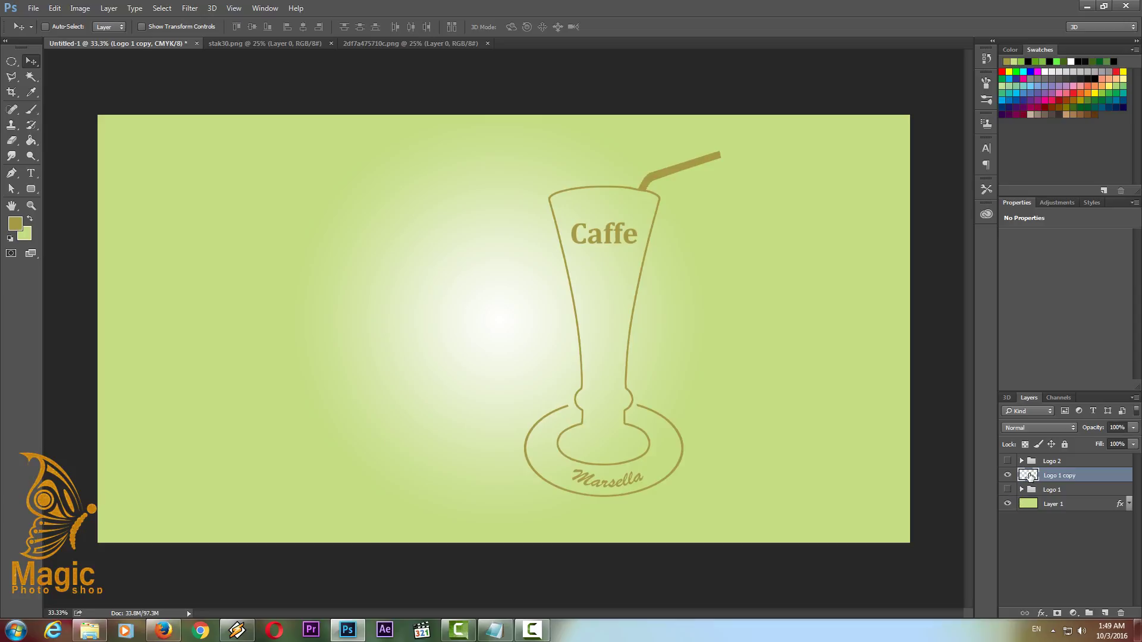
mouse_move(502, 335)
mouse_down()
mouse_move(462, 328)
mouse_move(474, 336)
mouse_up()
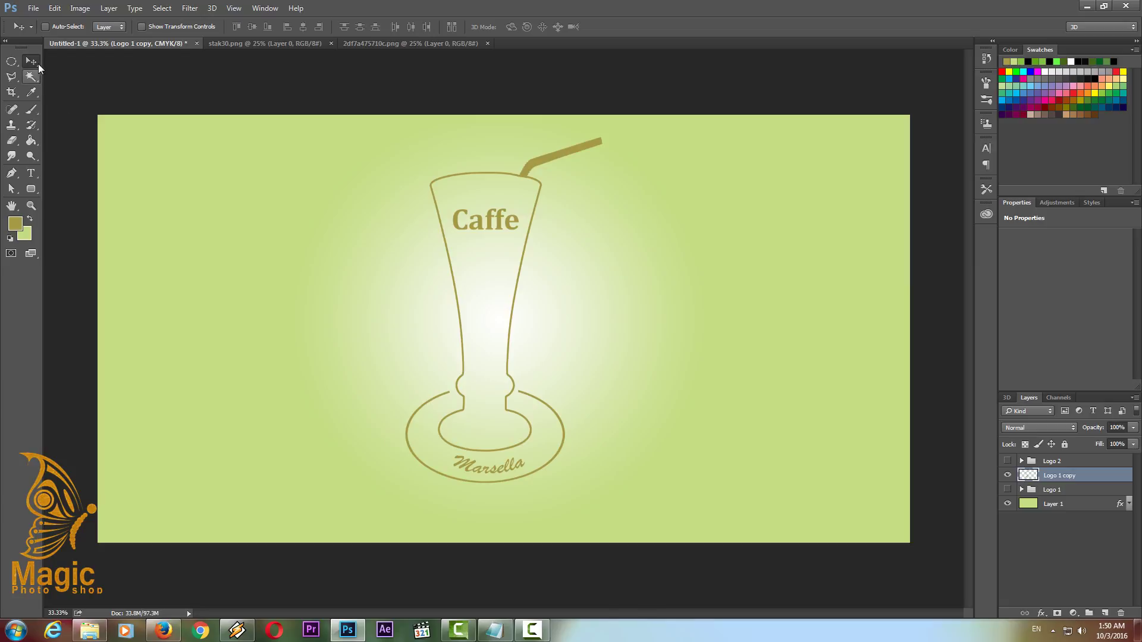
Scale the smart-object logo to about 76% and align it to the canvas vertical centre.
click(12, 60)
right_click(494, 237)
click(535, 358)
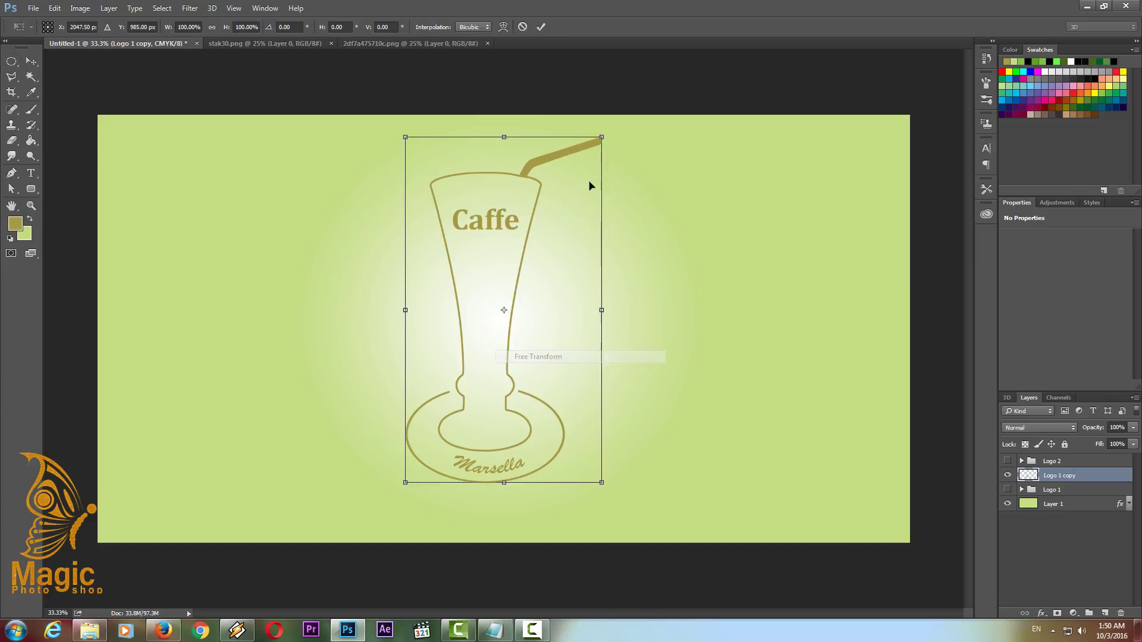
drag(600, 142, 553, 220)
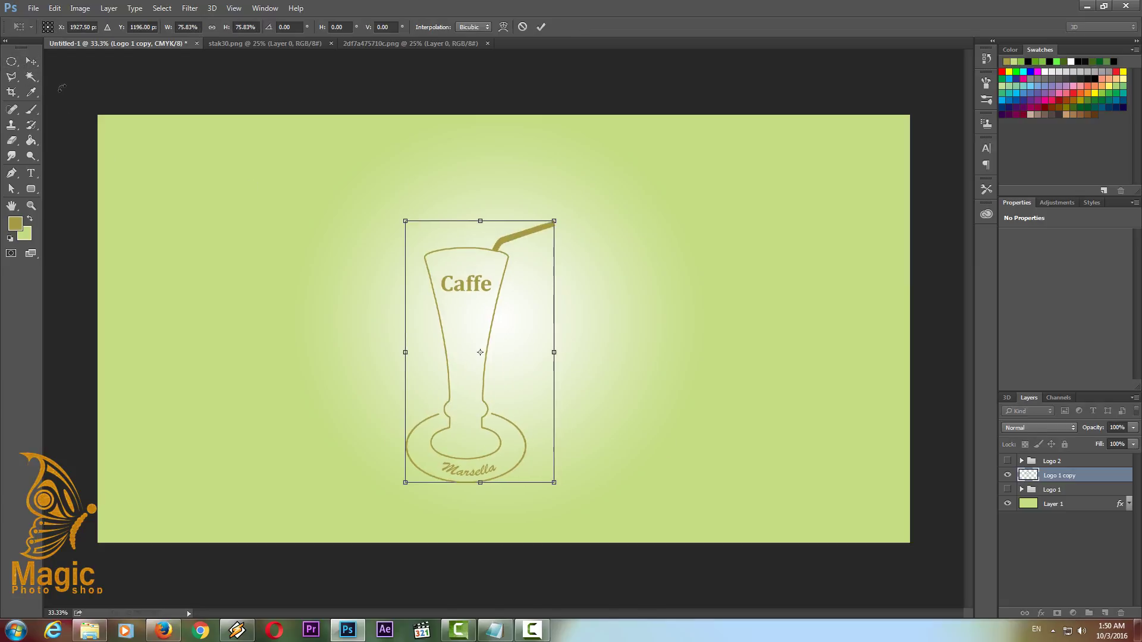
click(31, 61)
click(531, 233)
drag(464, 292, 488, 259)
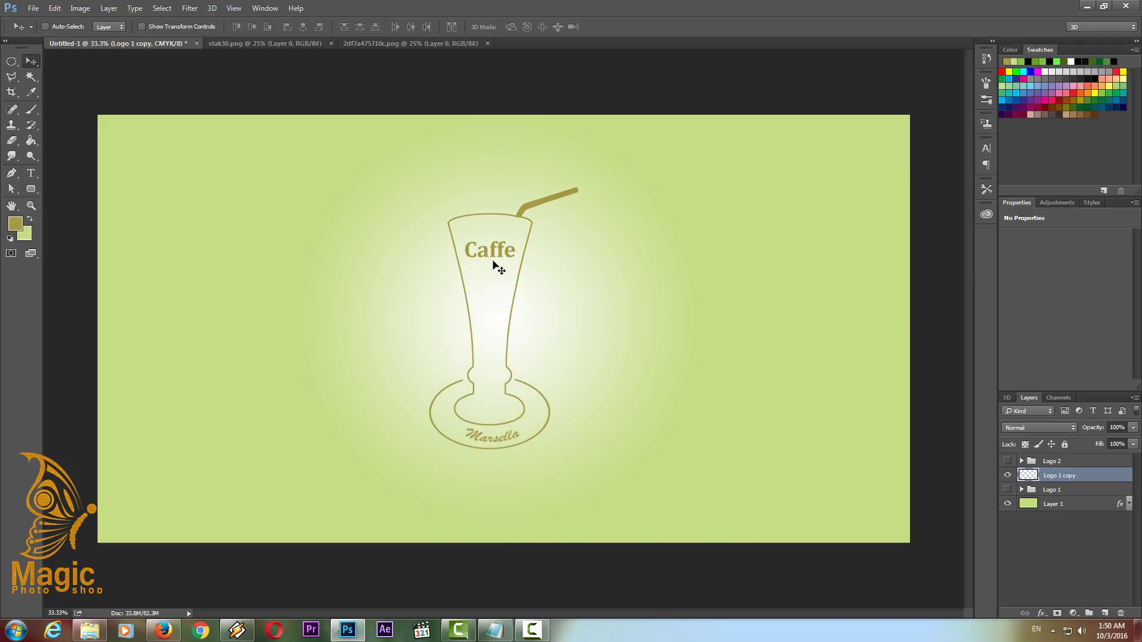
key(ctrl+a)
click(299, 29)
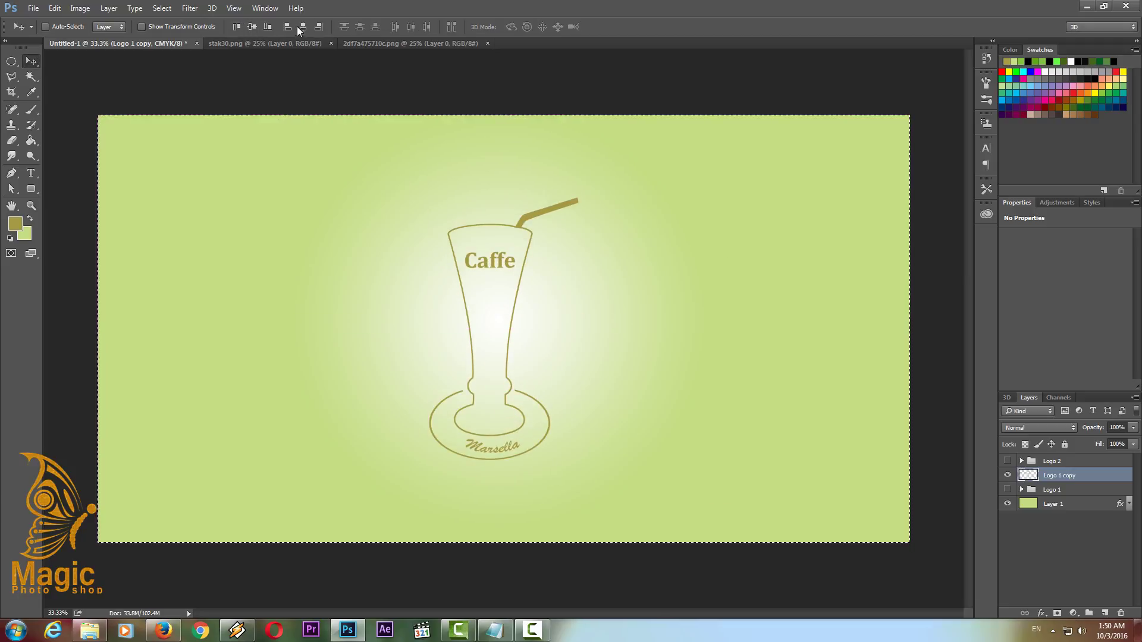
key(m)
click(633, 281)
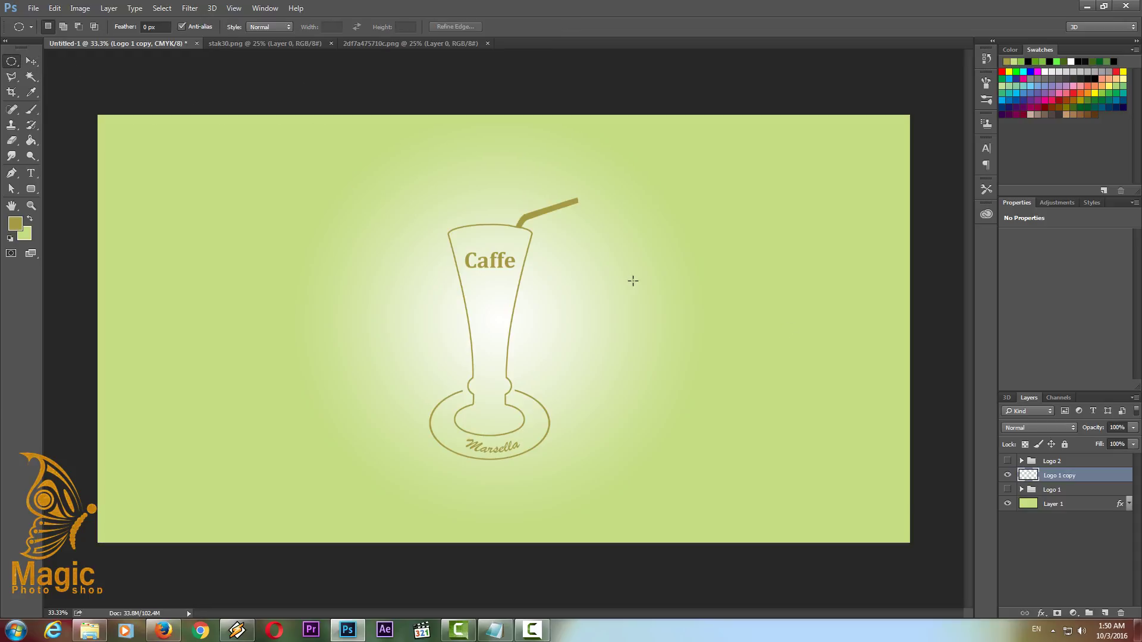
right_click(1095, 480)
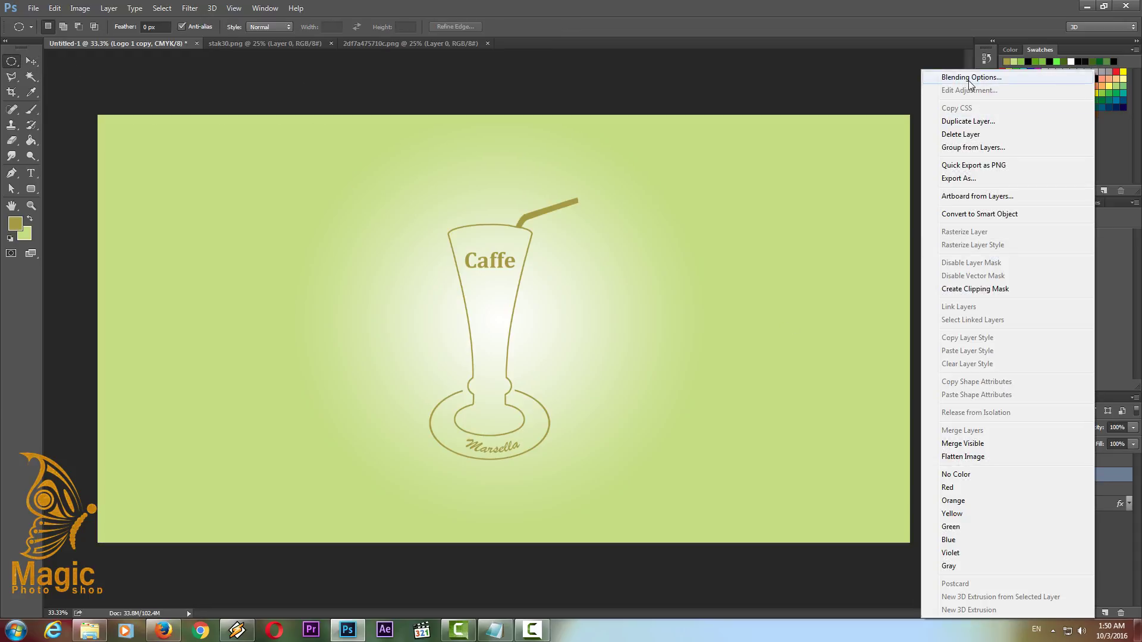
click(975, 83)
click(716, 382)
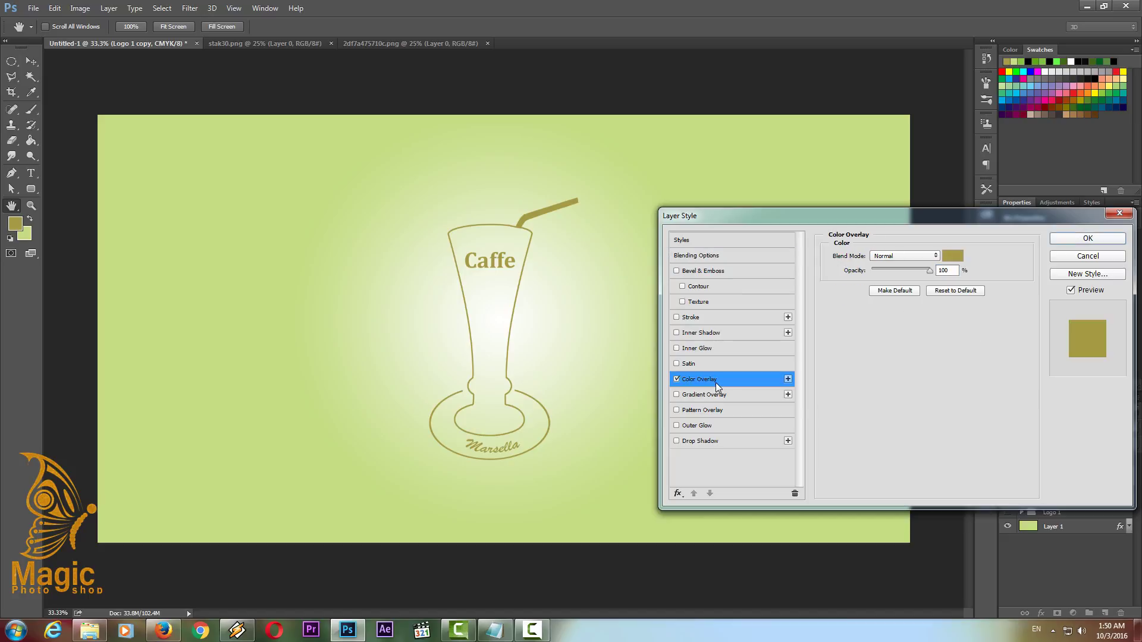
click(950, 261)
drag(844, 393, 748, 499)
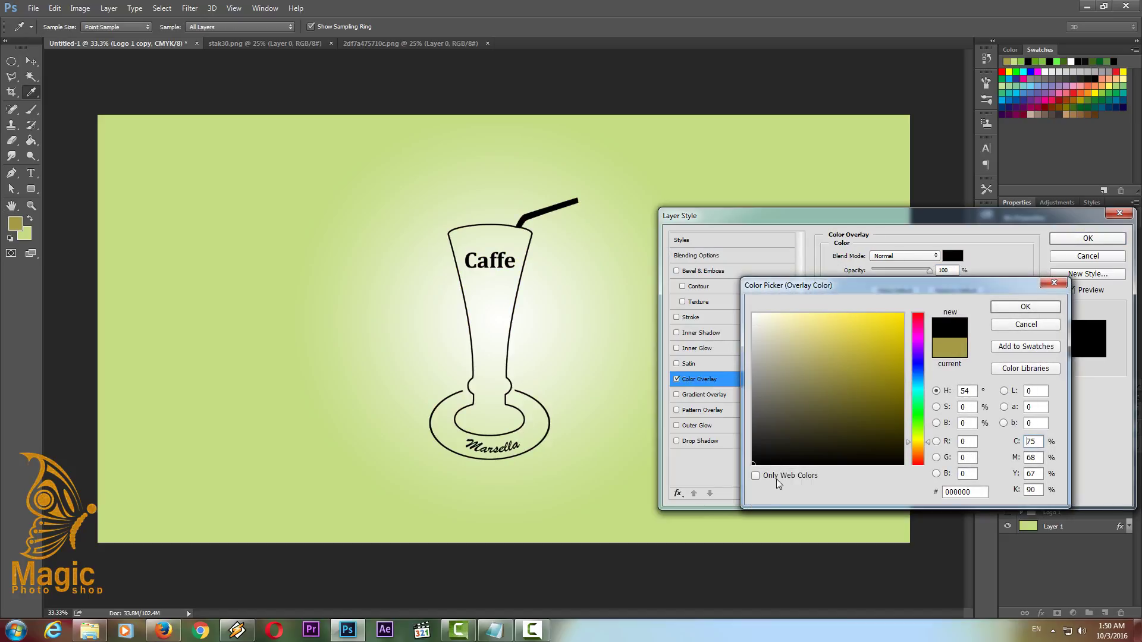
click(753, 315)
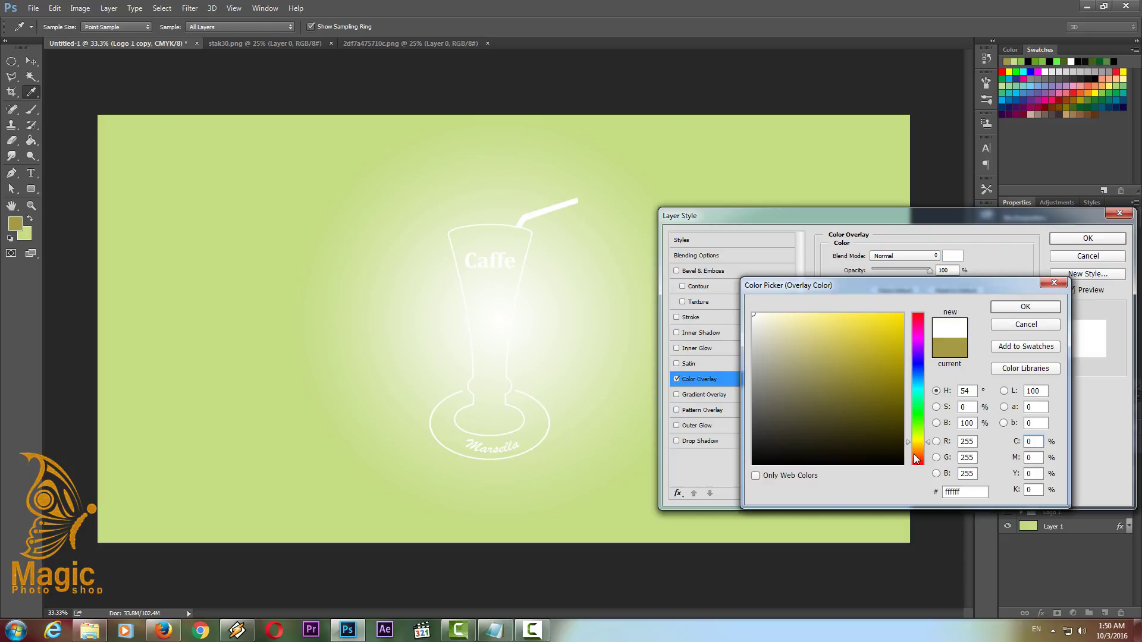
drag(915, 458, 922, 480)
click(880, 339)
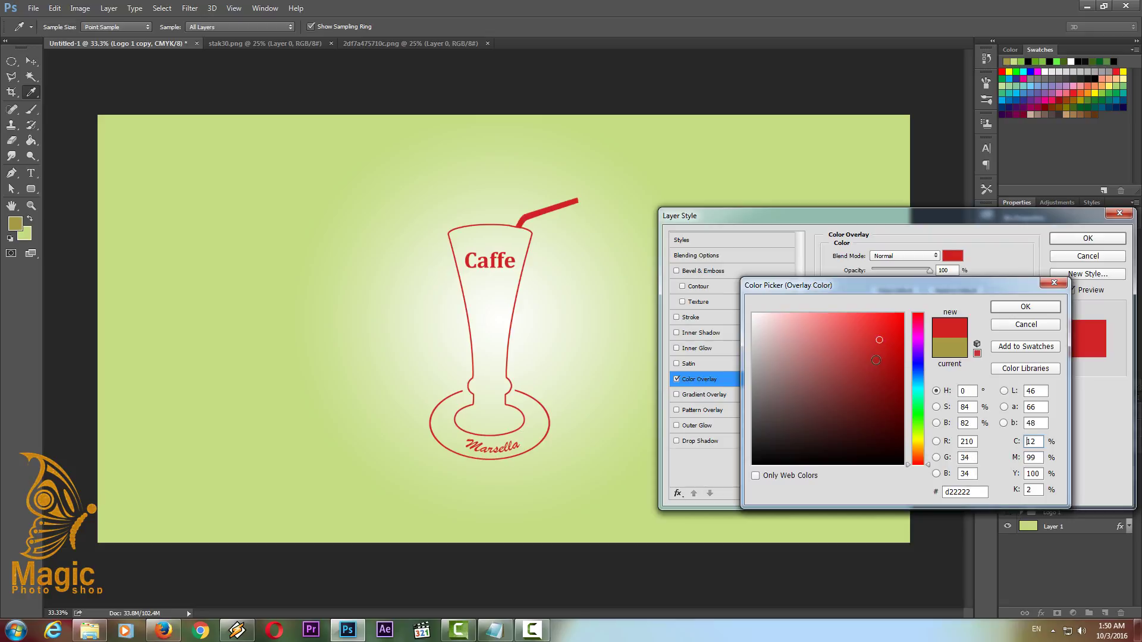
click(875, 356)
drag(920, 464, 919, 381)
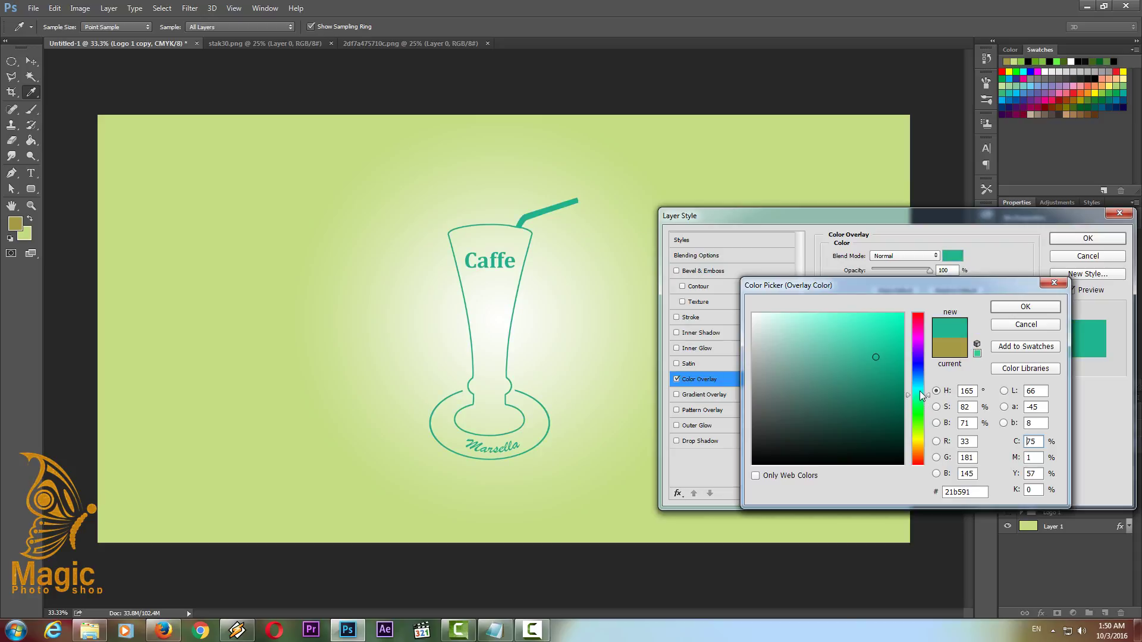
drag(919, 370, 915, 315)
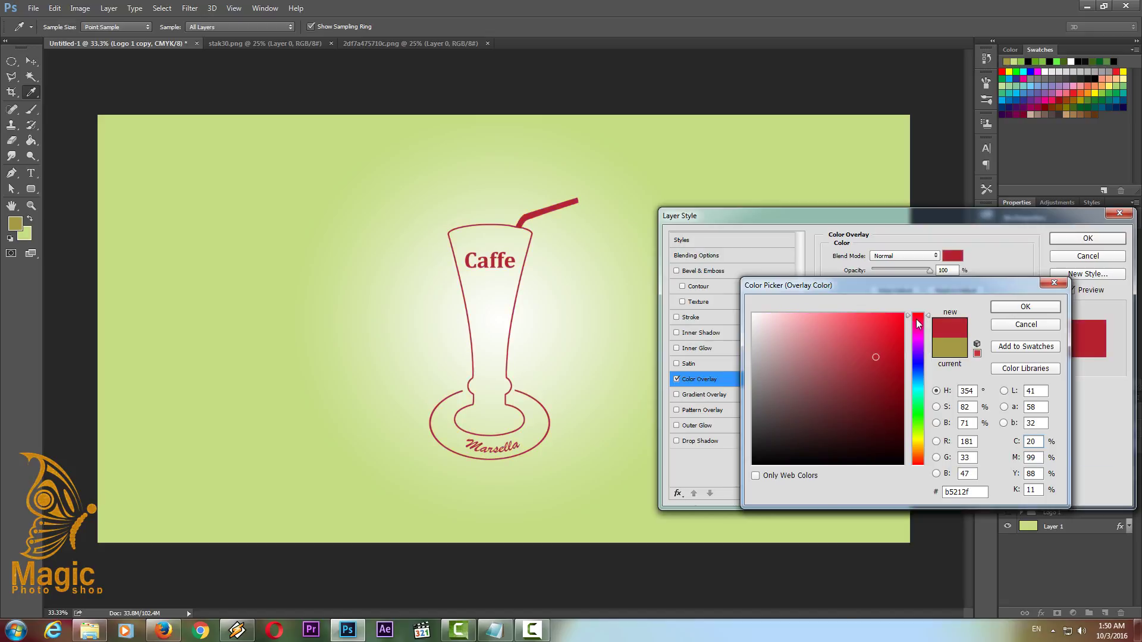
click(1014, 324)
click(1059, 259)
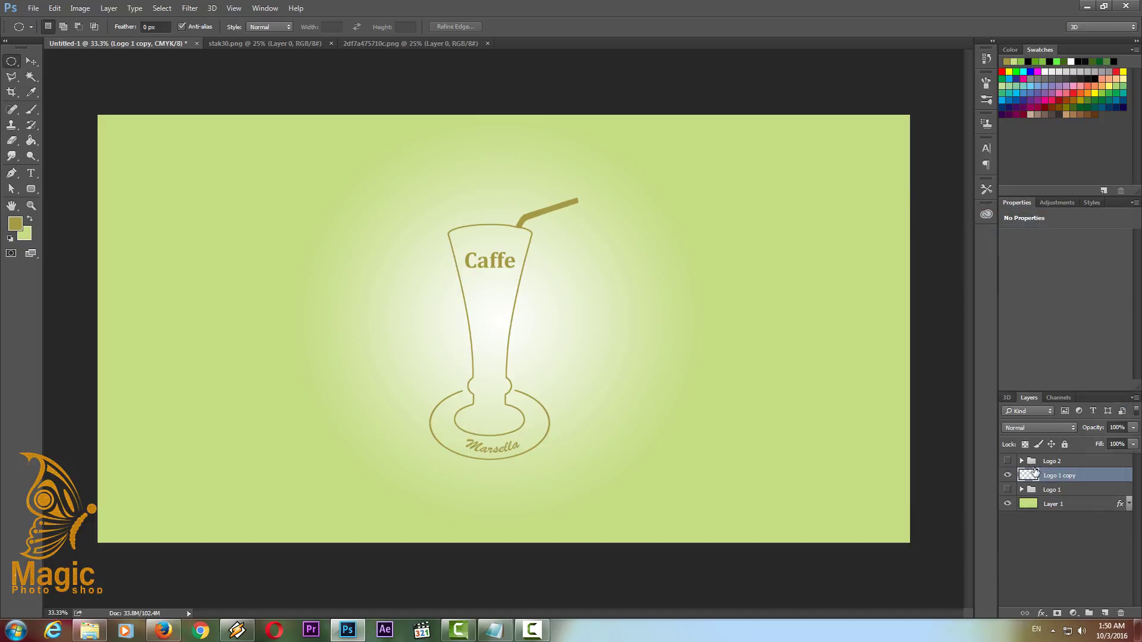
click(1037, 539)
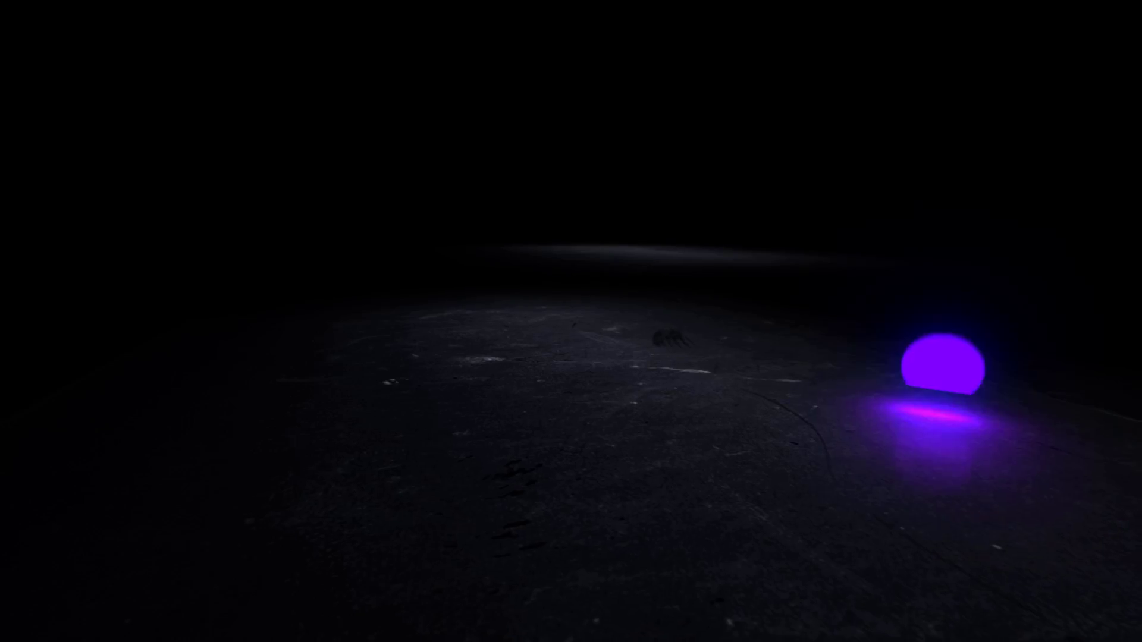